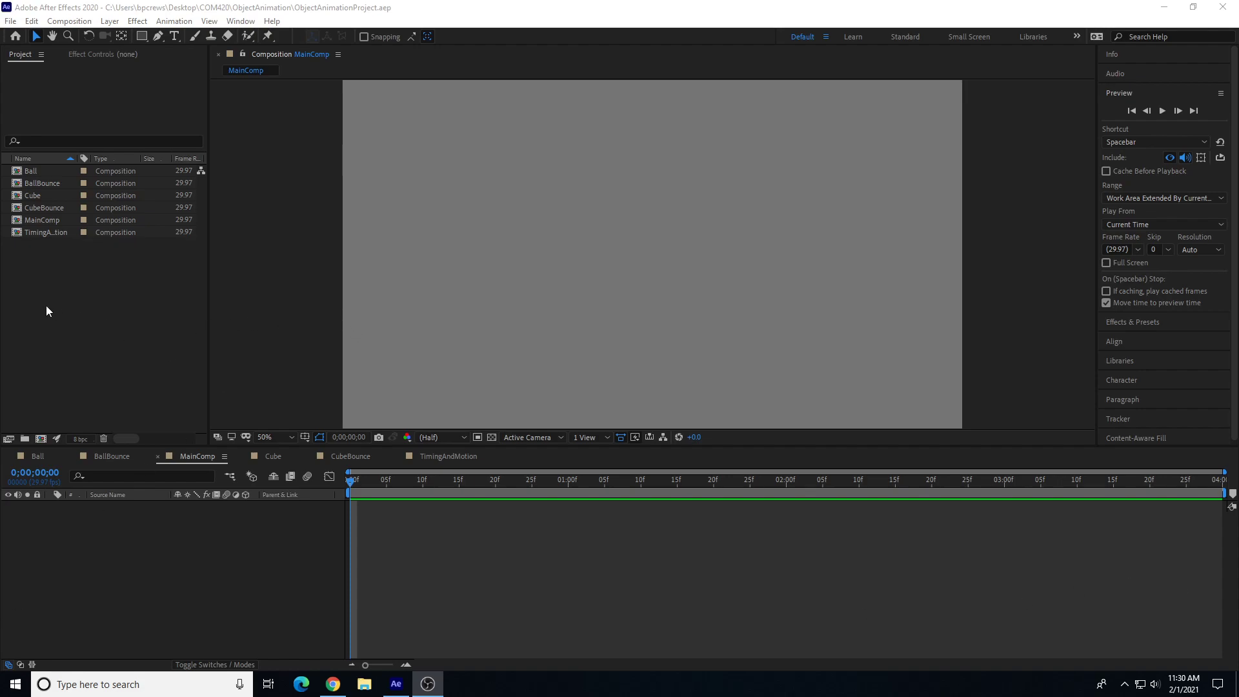
# Step: Create a new HDTV 1080 29.97 composition named Take1 with a duration of 0;00;03;00
pyautogui.click(51, 261)
pyautogui.rightClick(40, 269)
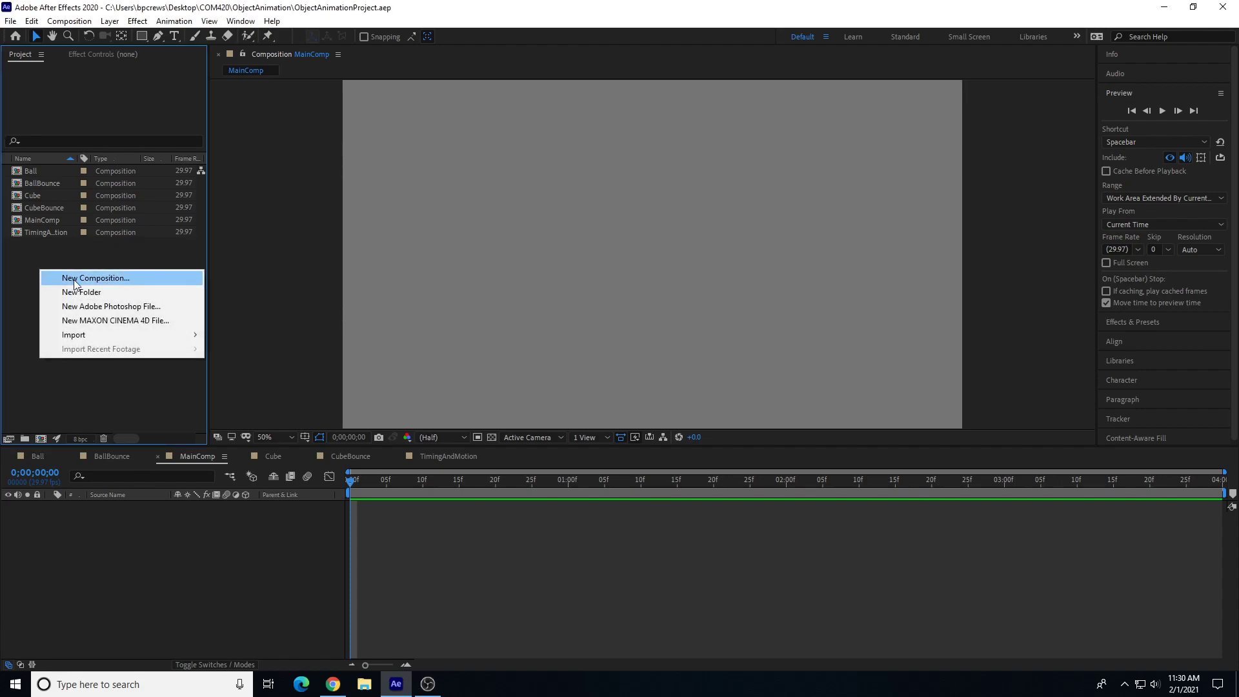
pyautogui.click(73, 279)
pyautogui.write('Take1')
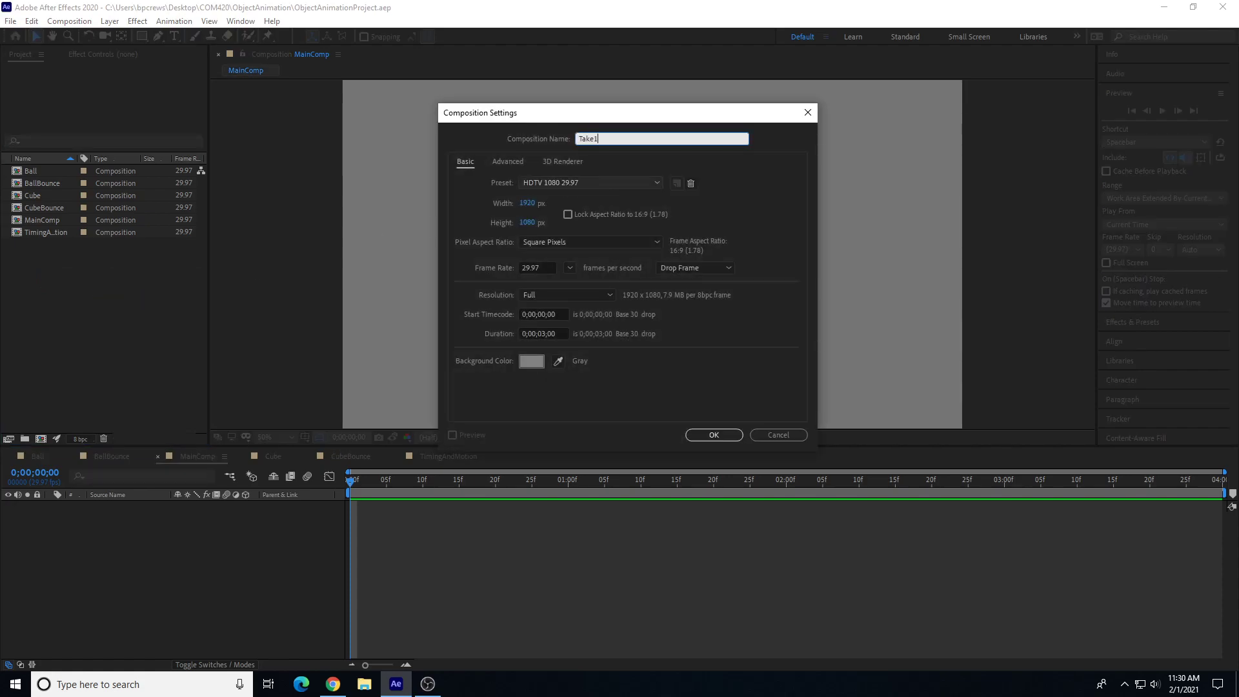
pyautogui.click(545, 333)
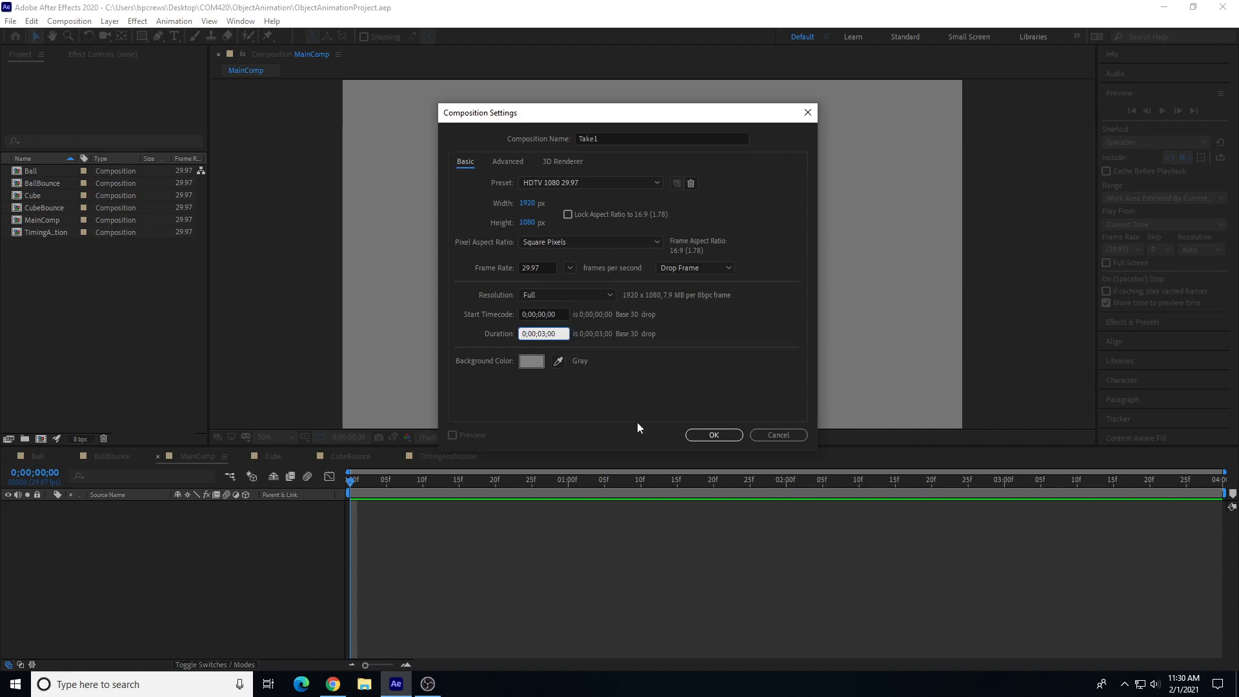
pyautogui.click(716, 436)
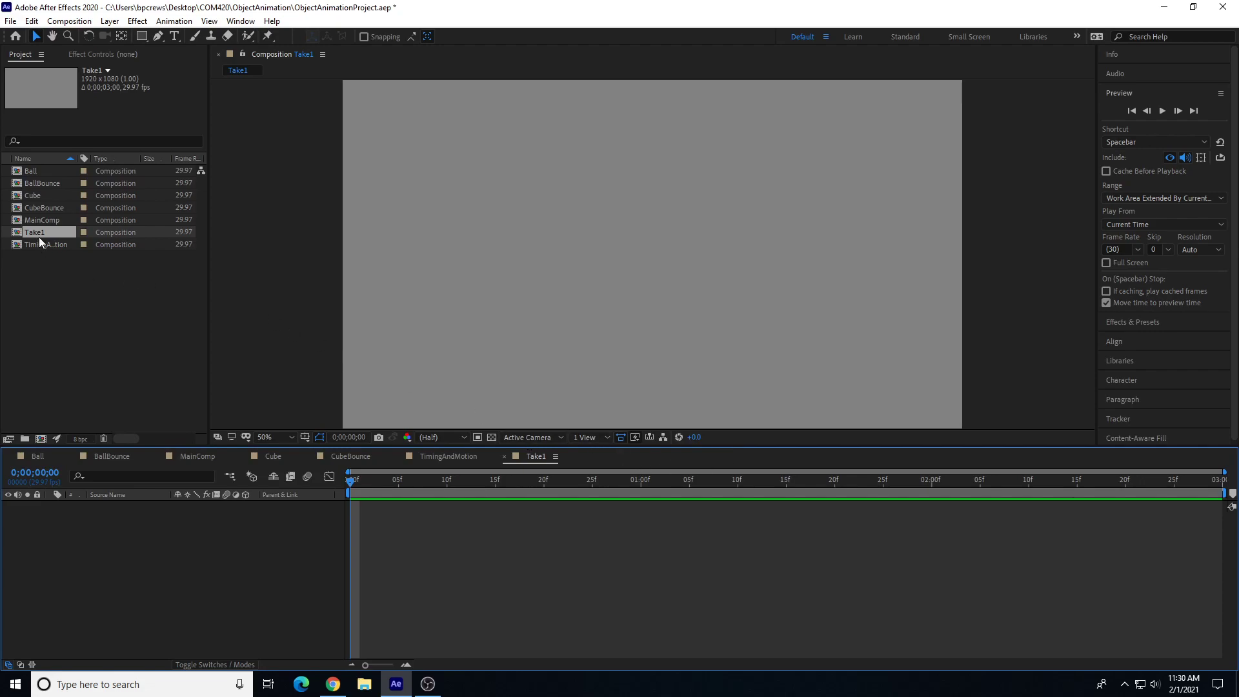
# Step: Add the title text "Animation Take" at 55 px and place it in the upper-left corner of the frame
pyautogui.click(174, 35)
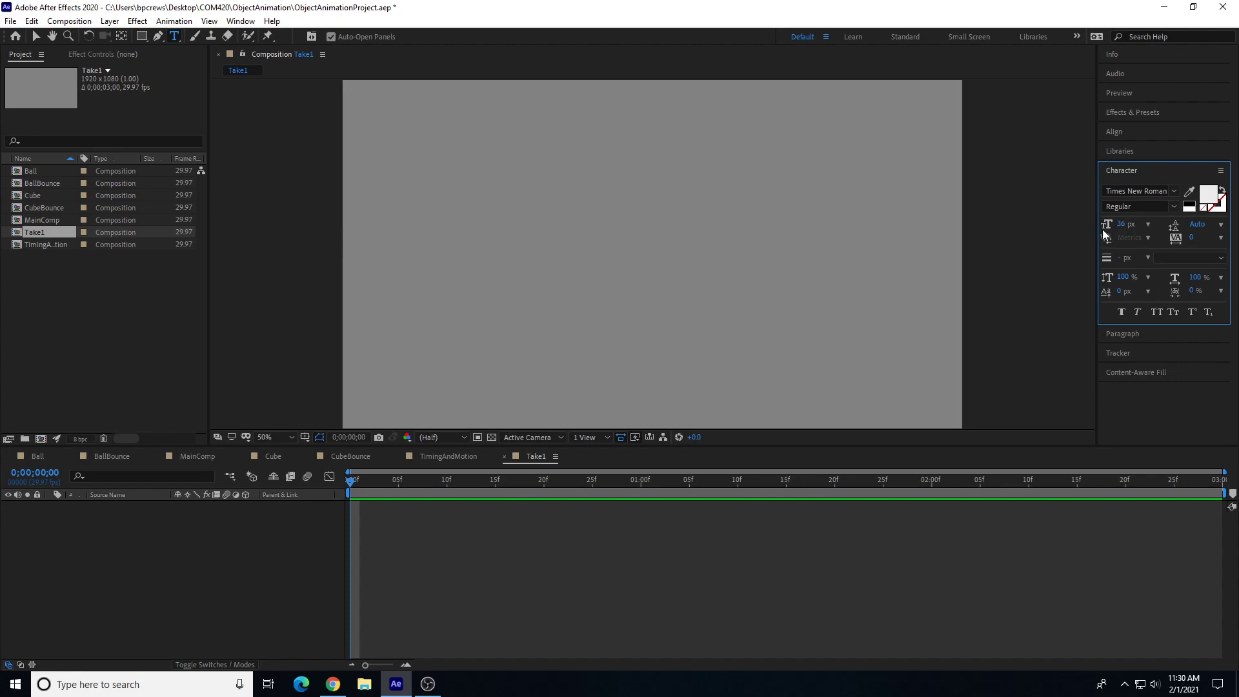
pyautogui.click(1123, 222)
pyautogui.write('55')
pyautogui.press('Return')
pyautogui.click(439, 127)
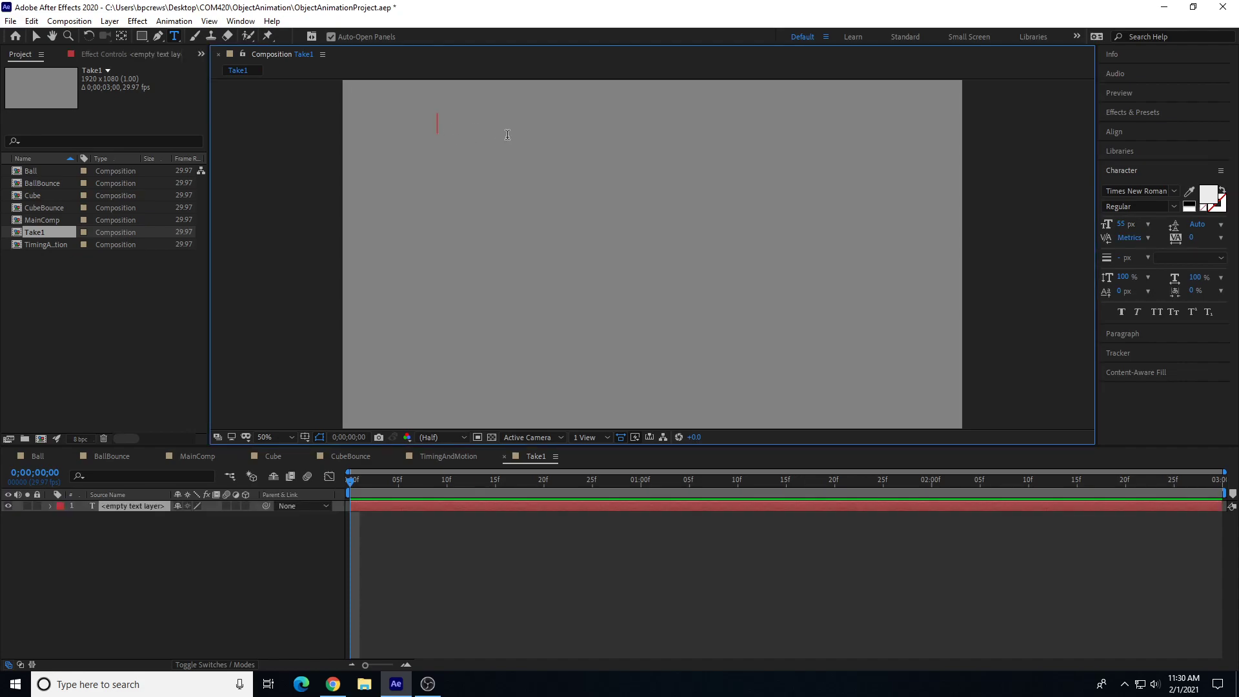
pyautogui.write('Animation Take')
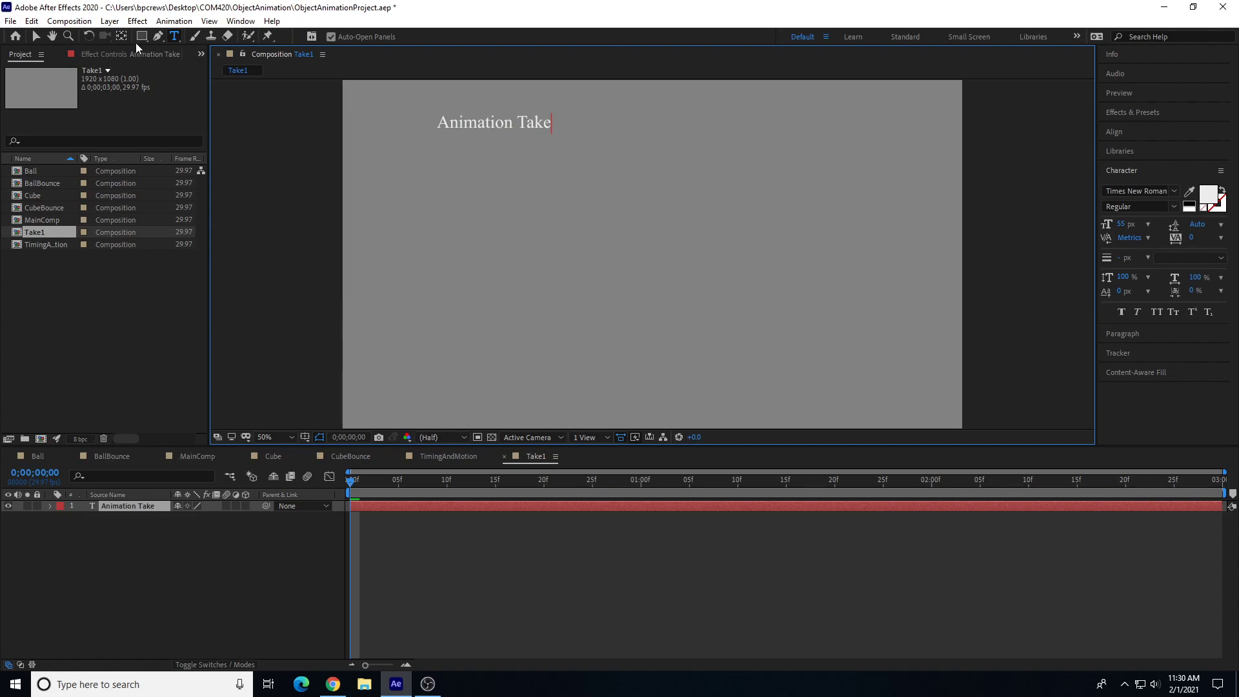
pyautogui.click(36, 36)
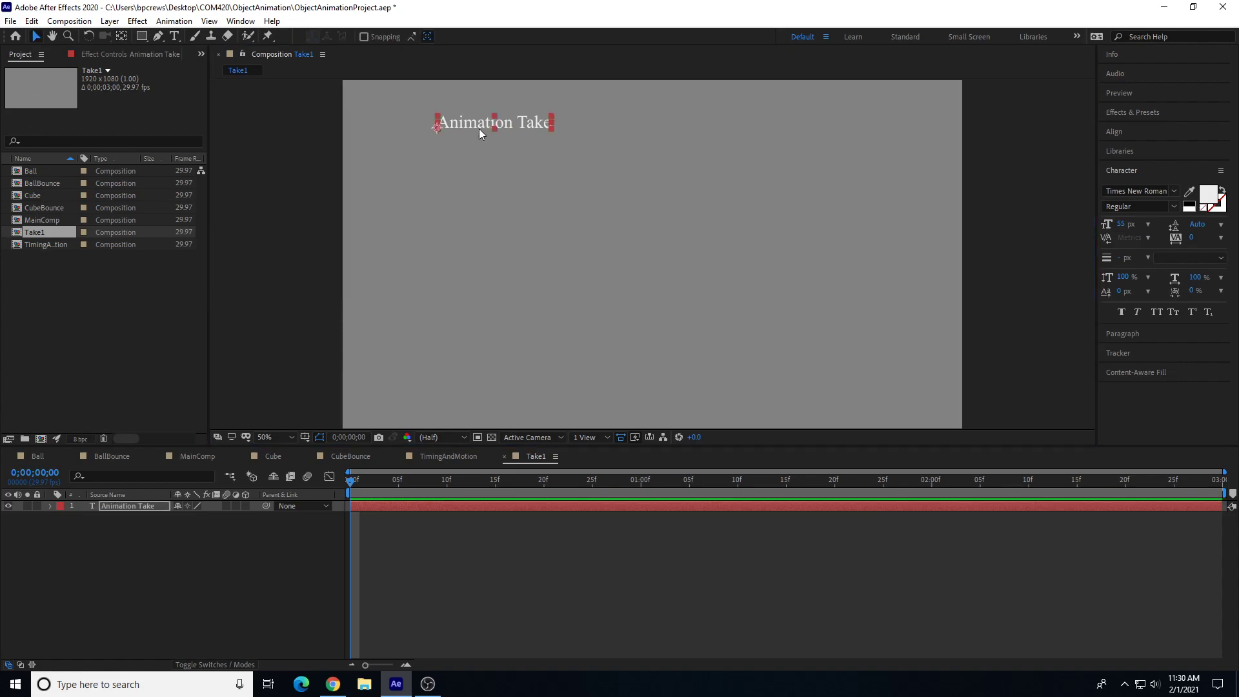
pyautogui.moveTo(476, 122); pyautogui.dragTo(387, 97)
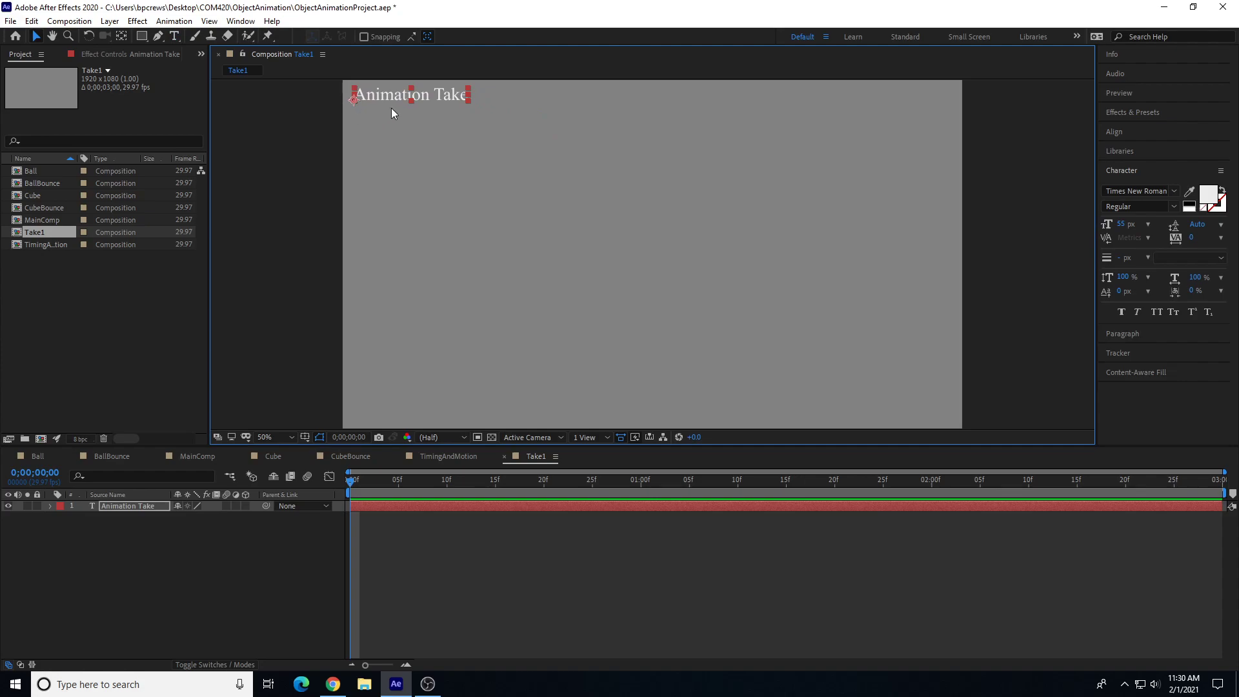
# Step: Add a separate text layer reading "Anticipation" just under the title
pyautogui.click(174, 36)
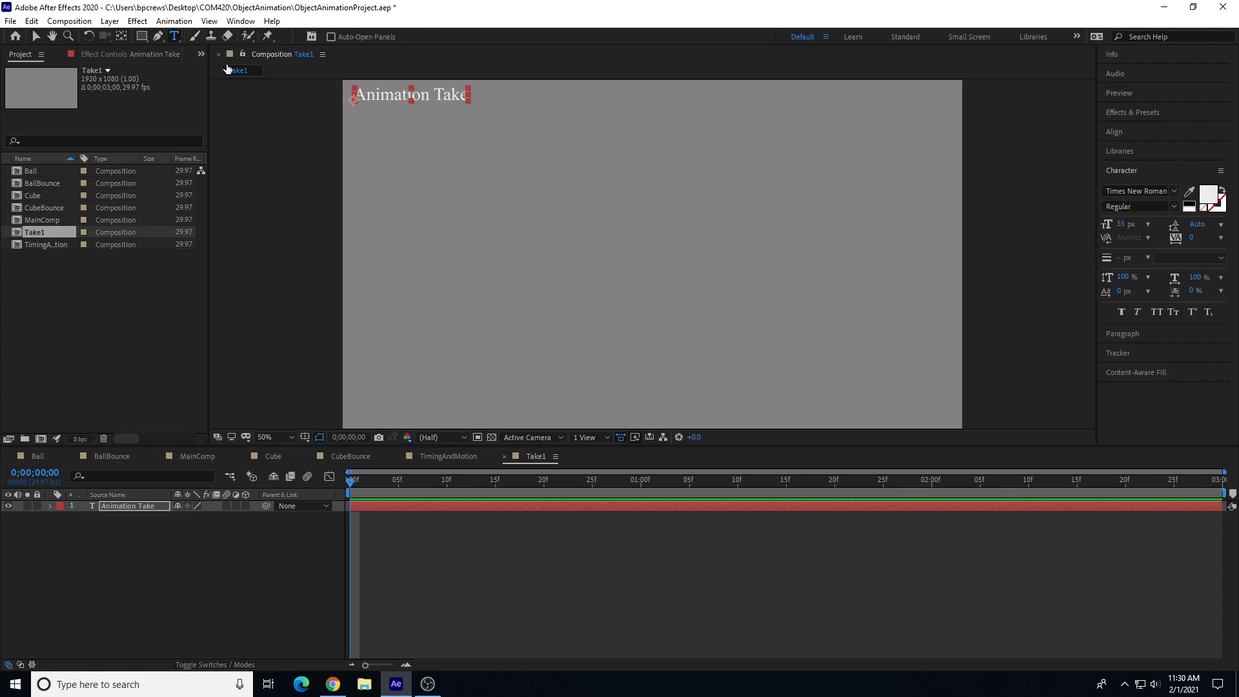
pyautogui.click(377, 109)
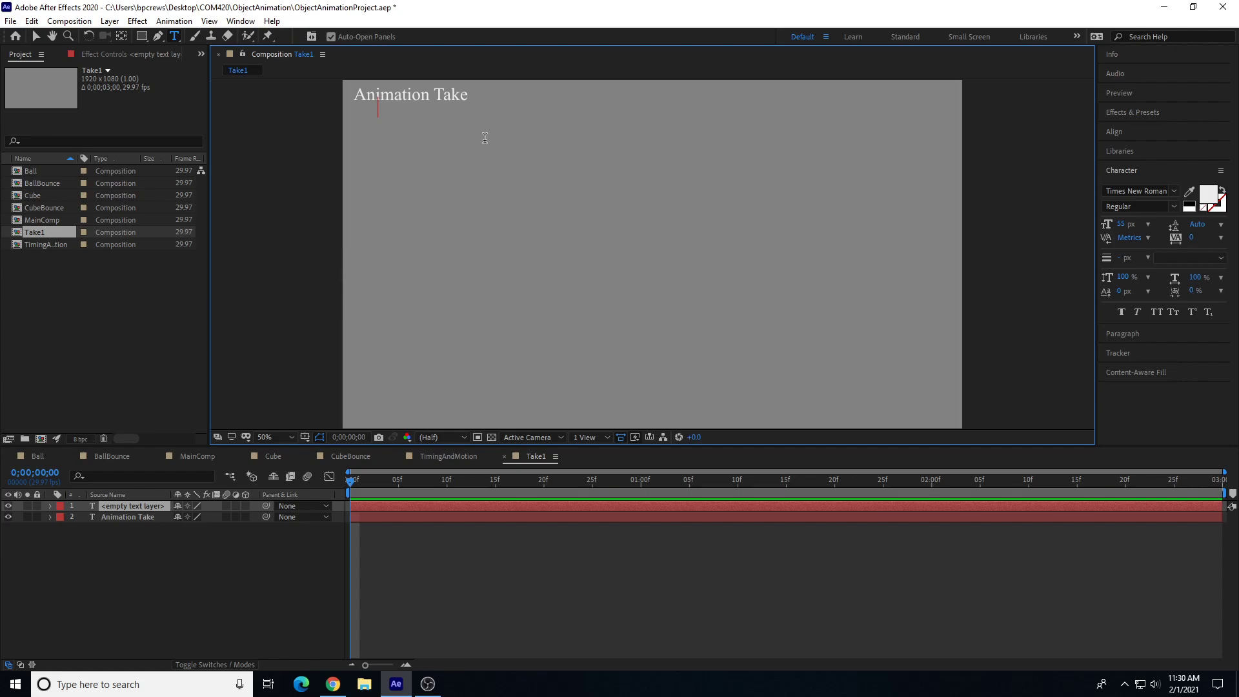
pyautogui.write('Antic')
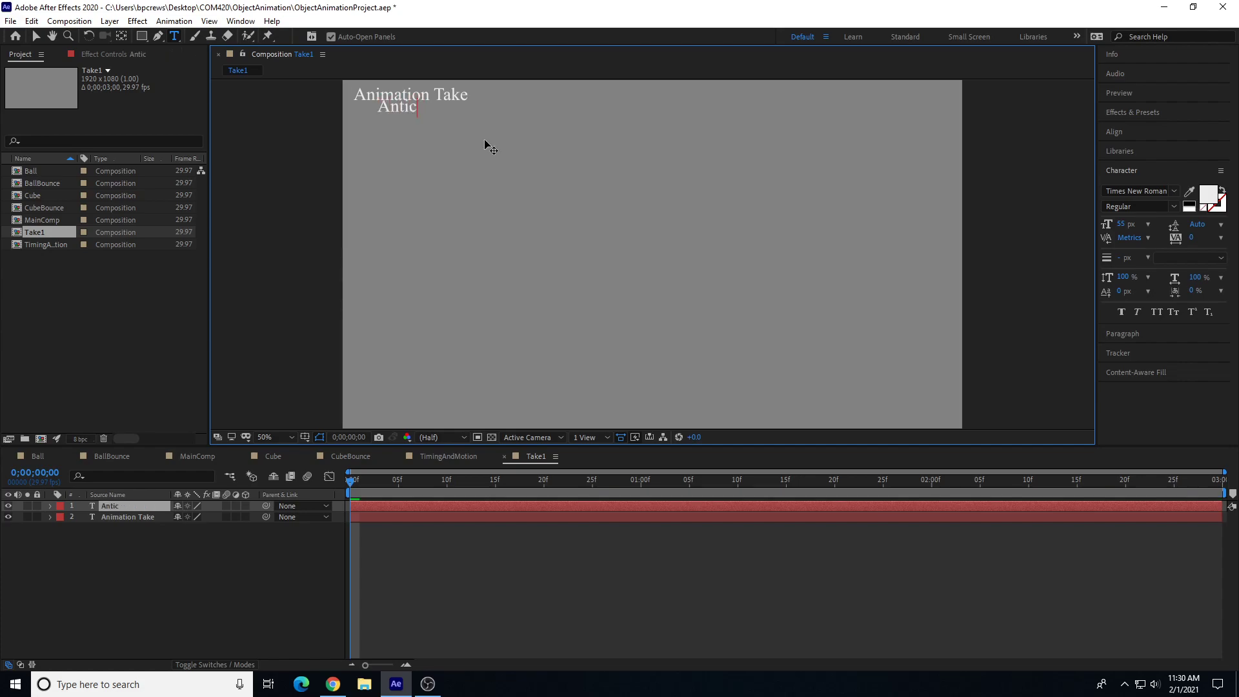
pyautogui.press('BackSpace')
pyautogui.press('BackSpace')
pyautogui.write('ti')
pyautogui.press('BackSpace')
pyautogui.press('BackSpace')
pyautogui.write('icipation')
pyautogui.click(36, 37)
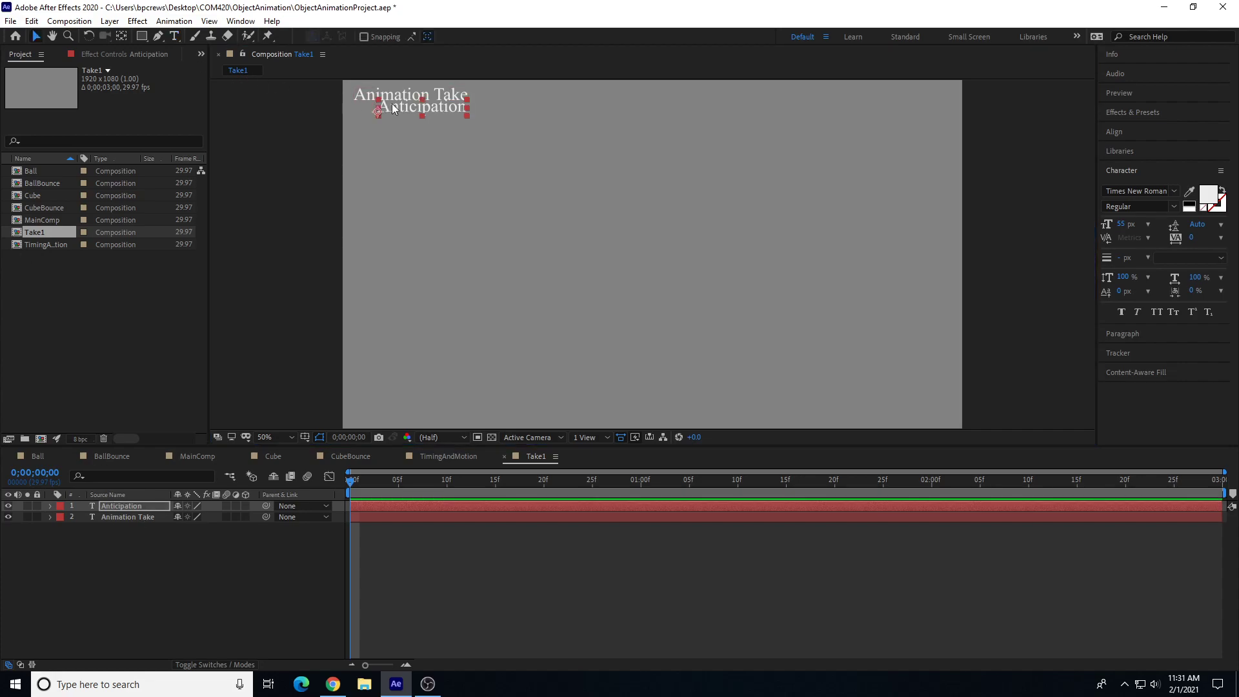
# Step: Position the "Anticipation" text below the title, indented to the right and clear of the title line
pyautogui.moveTo(402, 107); pyautogui.dragTo(402, 114)
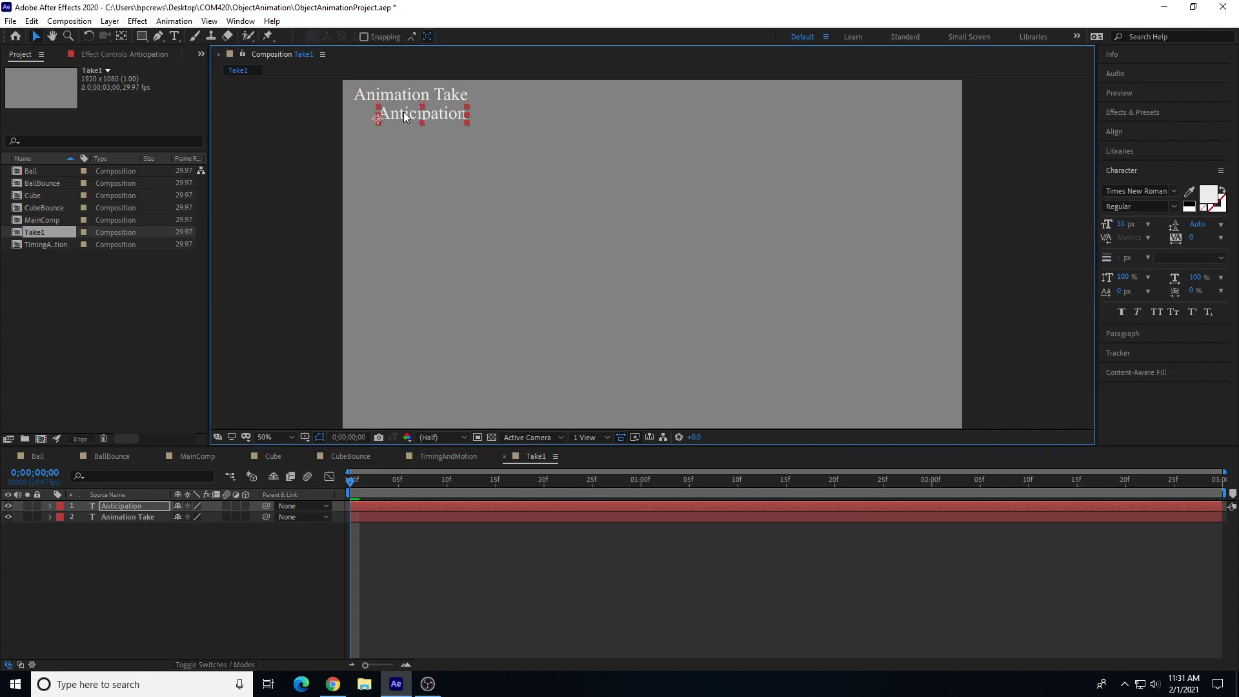
pyautogui.scroll(1, 393, 140)
pyautogui.press('space')
pyautogui.moveTo(376, 159); pyautogui.dragTo(669, 369)
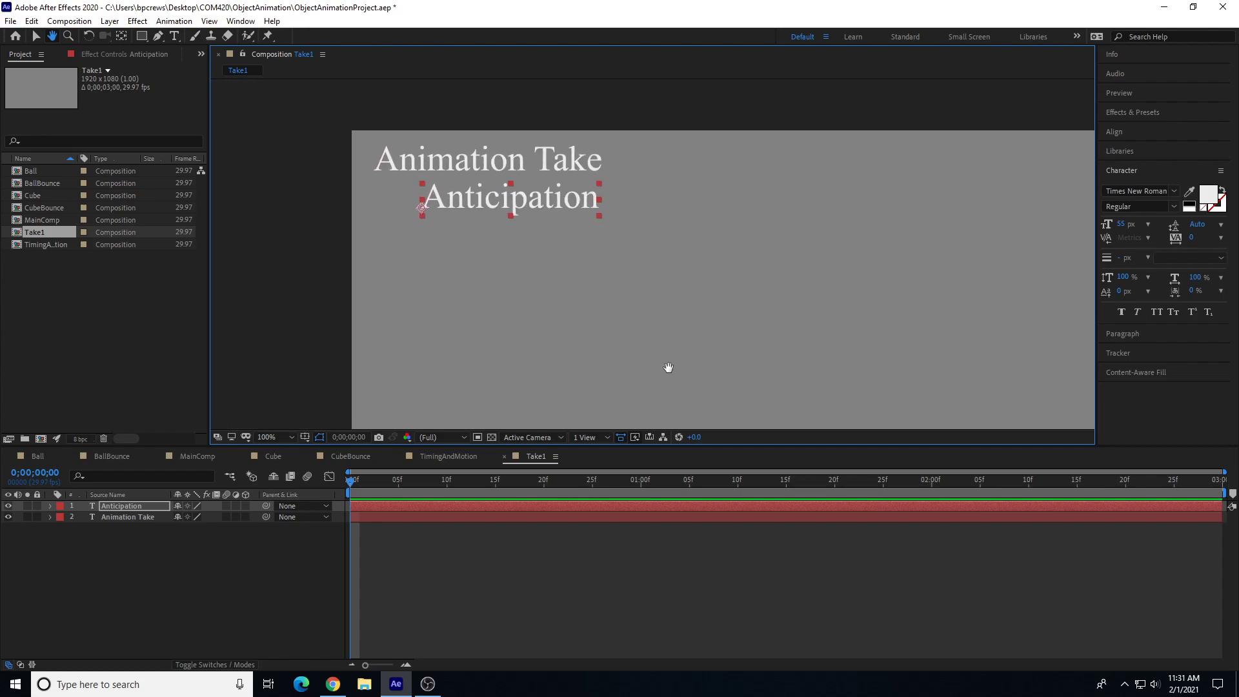
pyautogui.moveTo(486, 207); pyautogui.dragTo(538, 192)
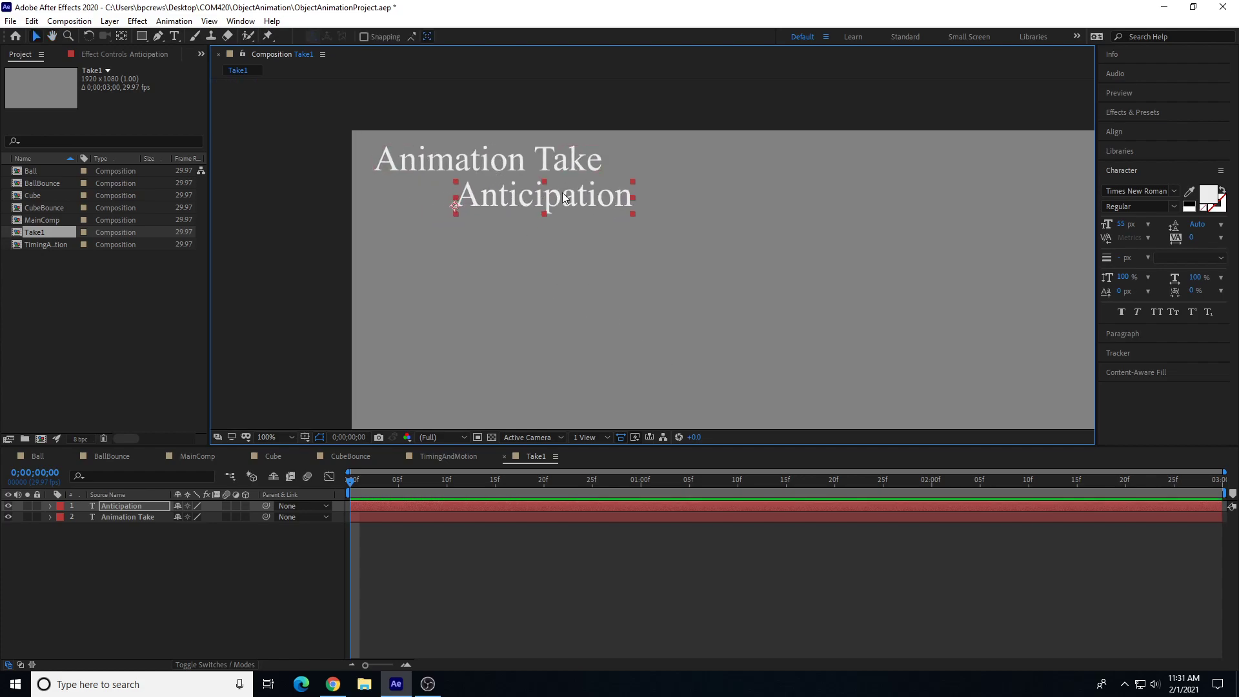
# Step: Extend the "Anticipation" text with the lines "Follow Through", "Overlapping Action" and "Secondary Action"
pyautogui.click(174, 37)
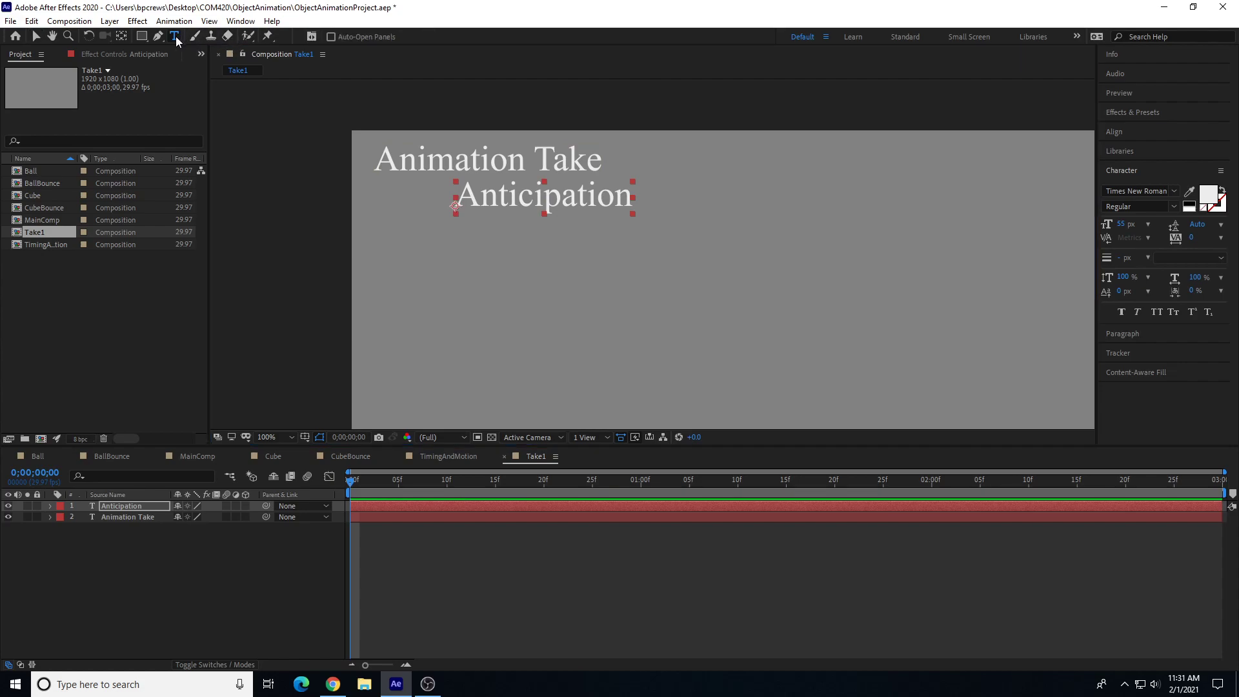
pyautogui.click(633, 201)
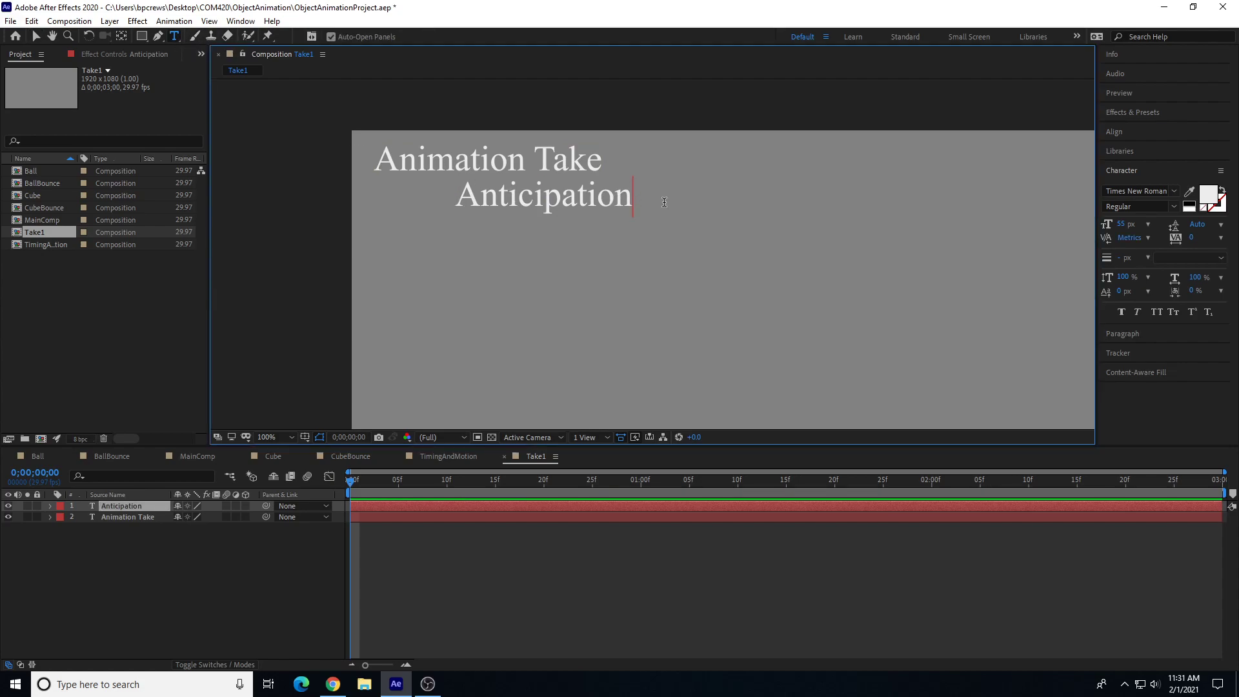
pyautogui.press('Return')
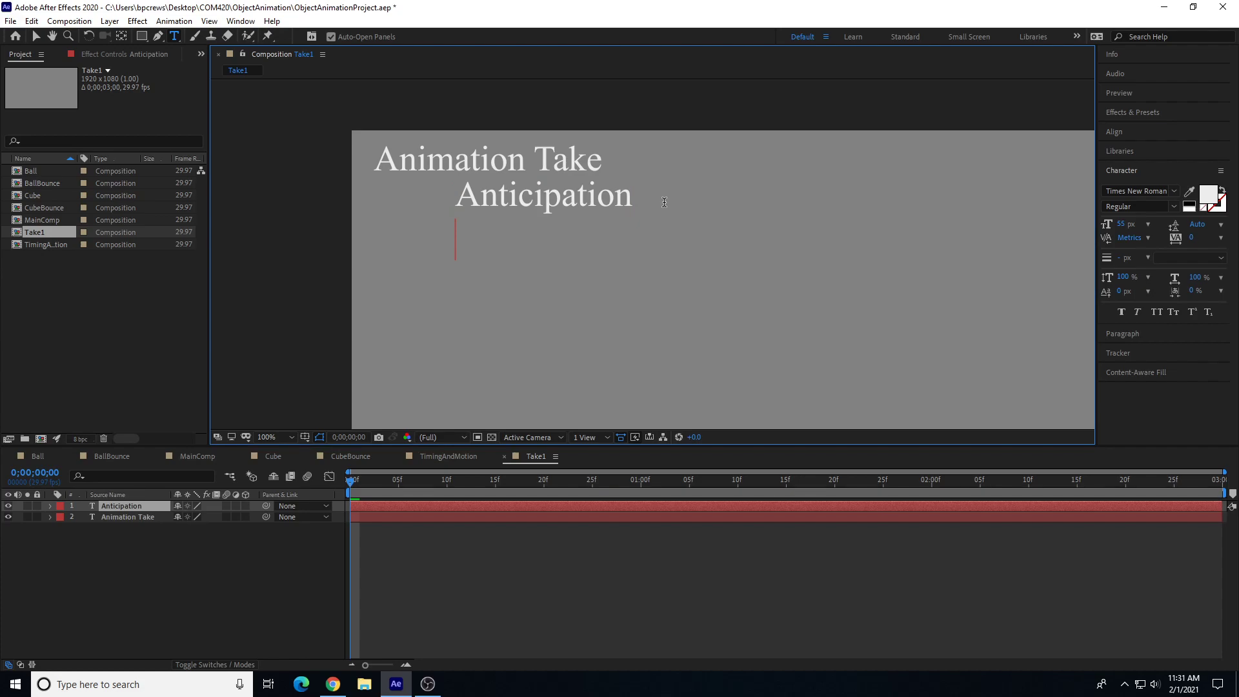
pyautogui.write('Follow')
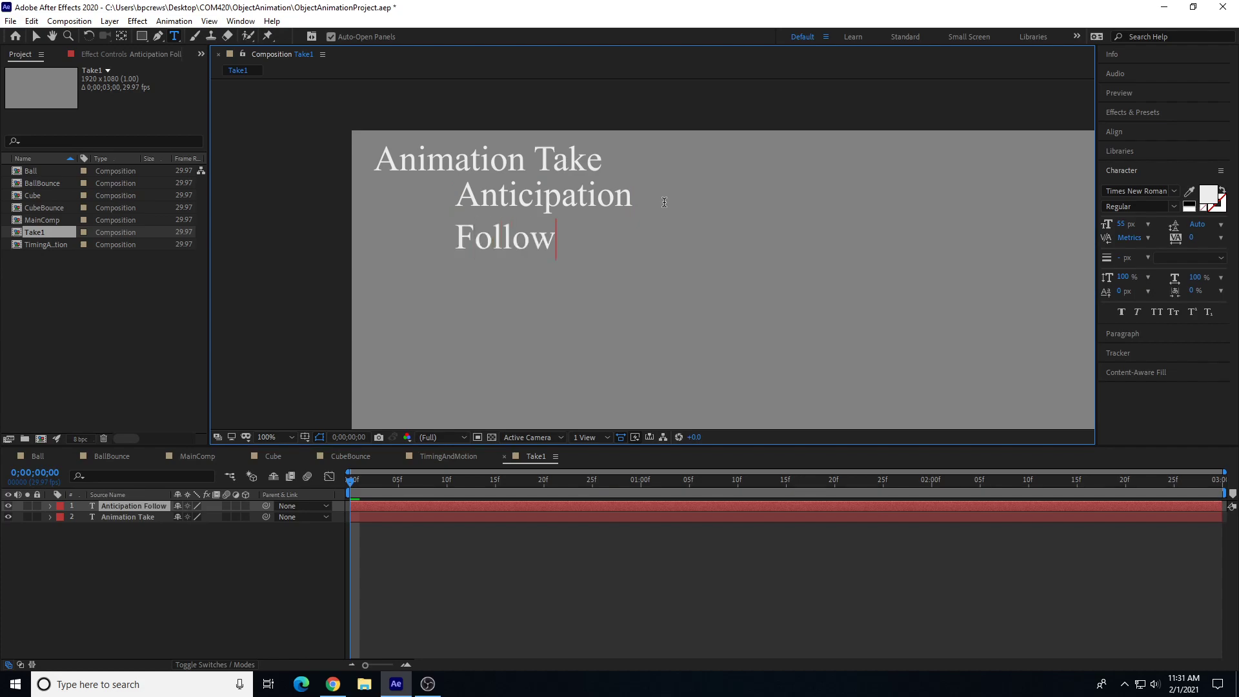
pyautogui.write(' Through')
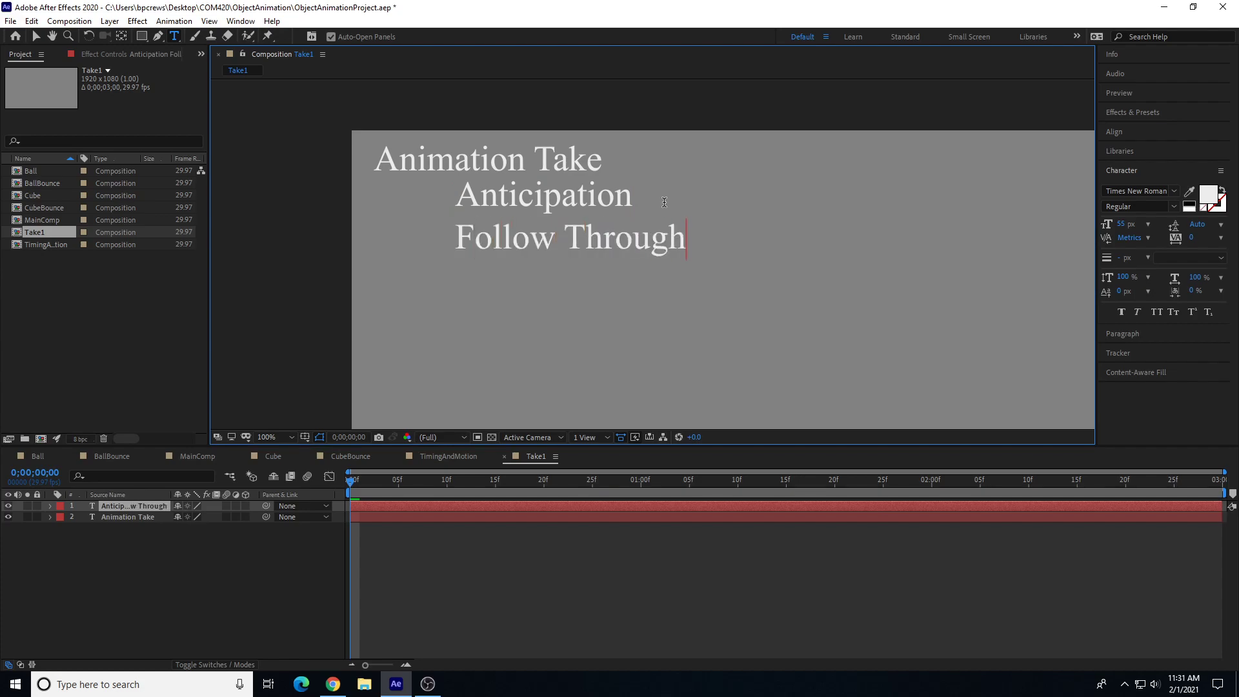
pyautogui.press('Return')
pyautogui.write('Overlapp')
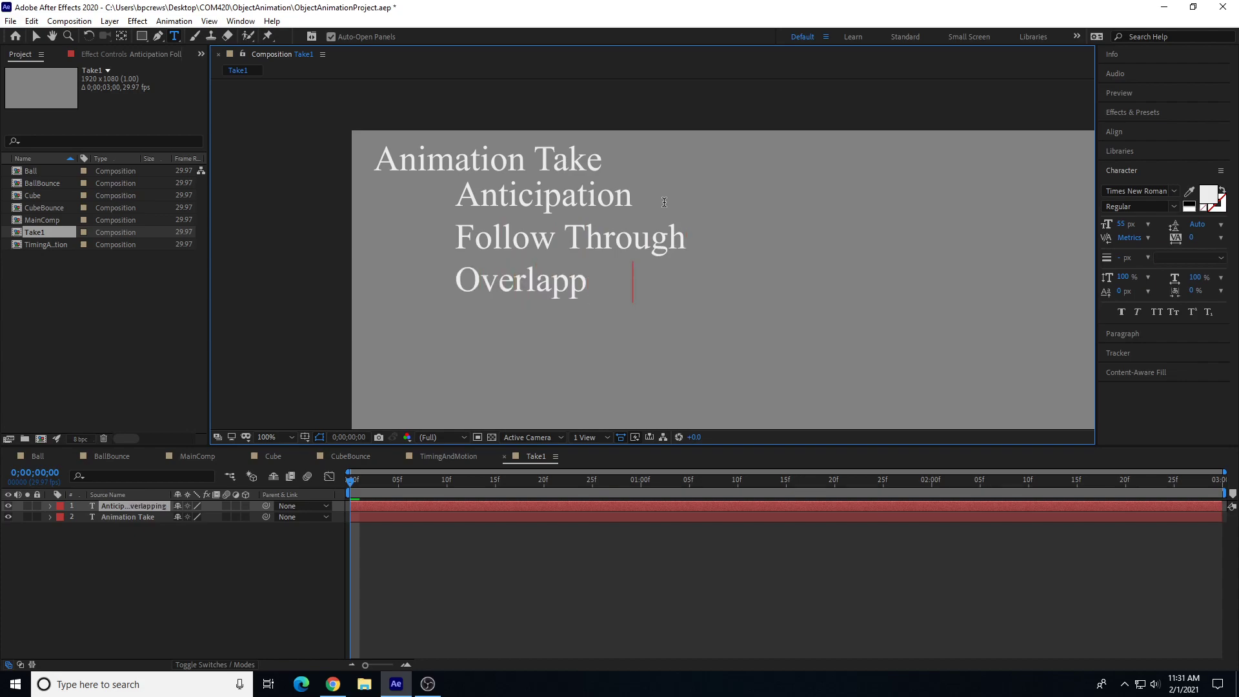
pyautogui.write('ing A ction')
pyautogui.press('Return')
pyautogui.write('Secondary Action')
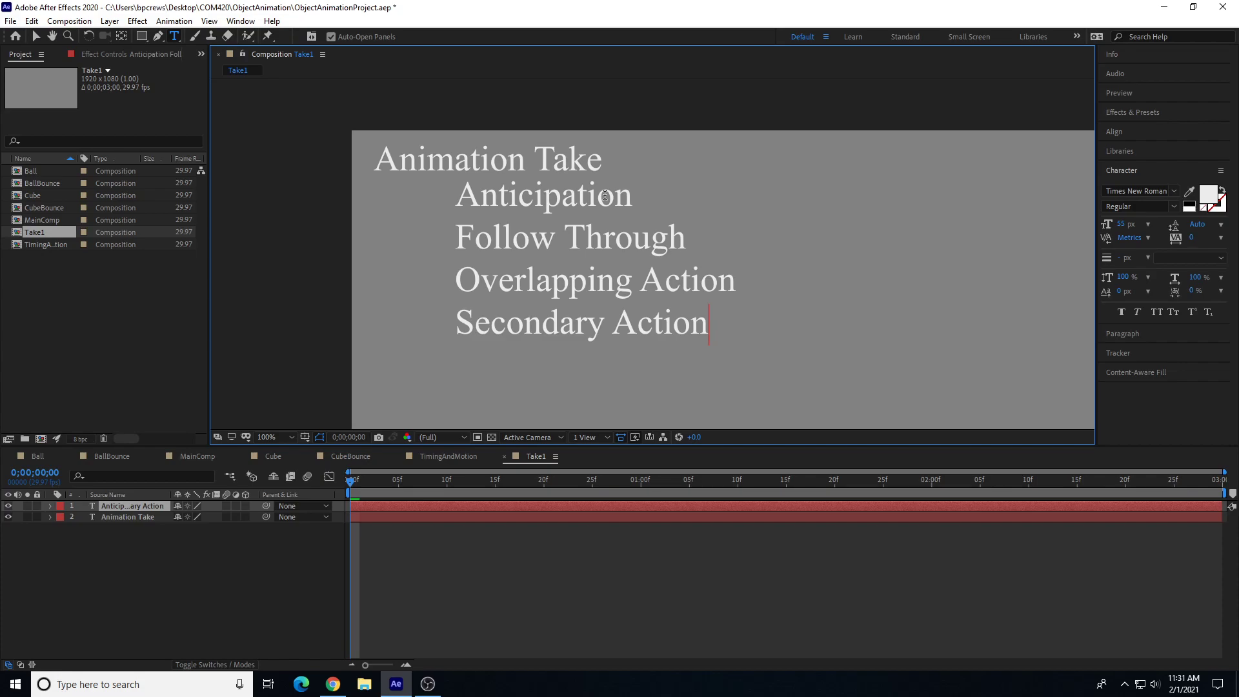
# Step: Shift the four-line list slightly down from the title and return to a 50% view of the frame
pyautogui.click(35, 36)
pyautogui.moveTo(526, 195); pyautogui.dragTo(524, 199)
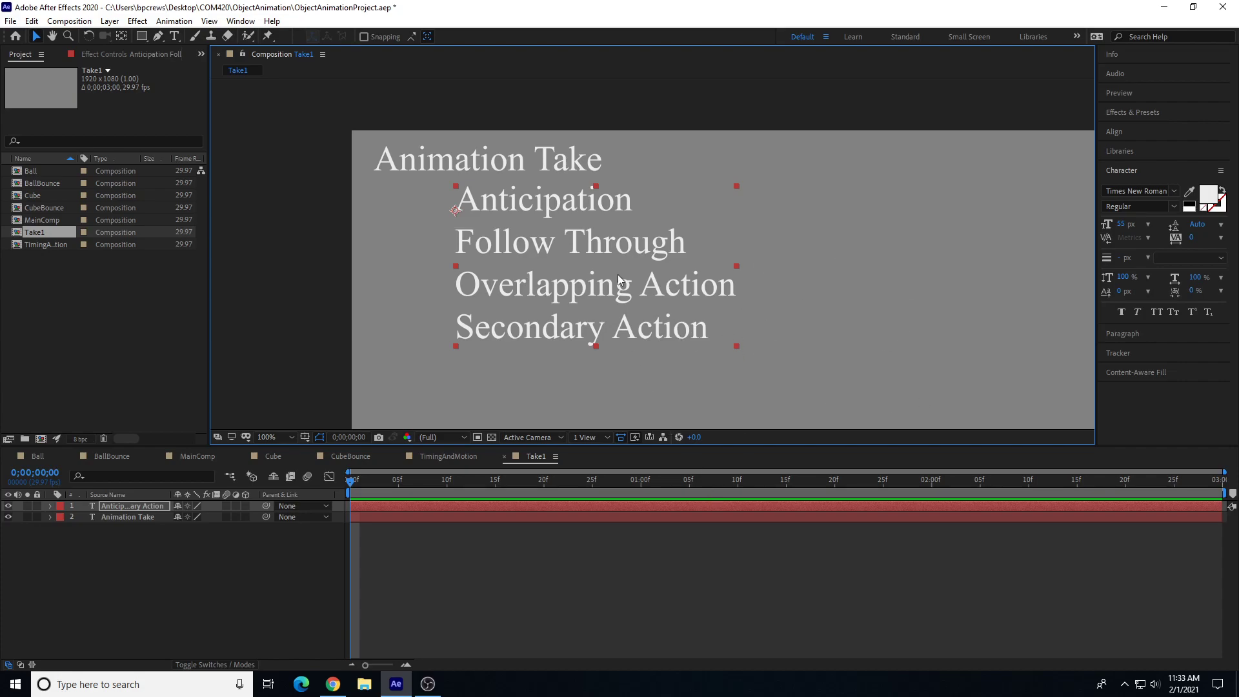
pyautogui.press('h')
pyautogui.moveTo(965, 343); pyautogui.dragTo(699, 216)
pyautogui.press(',')
pyautogui.press('v')
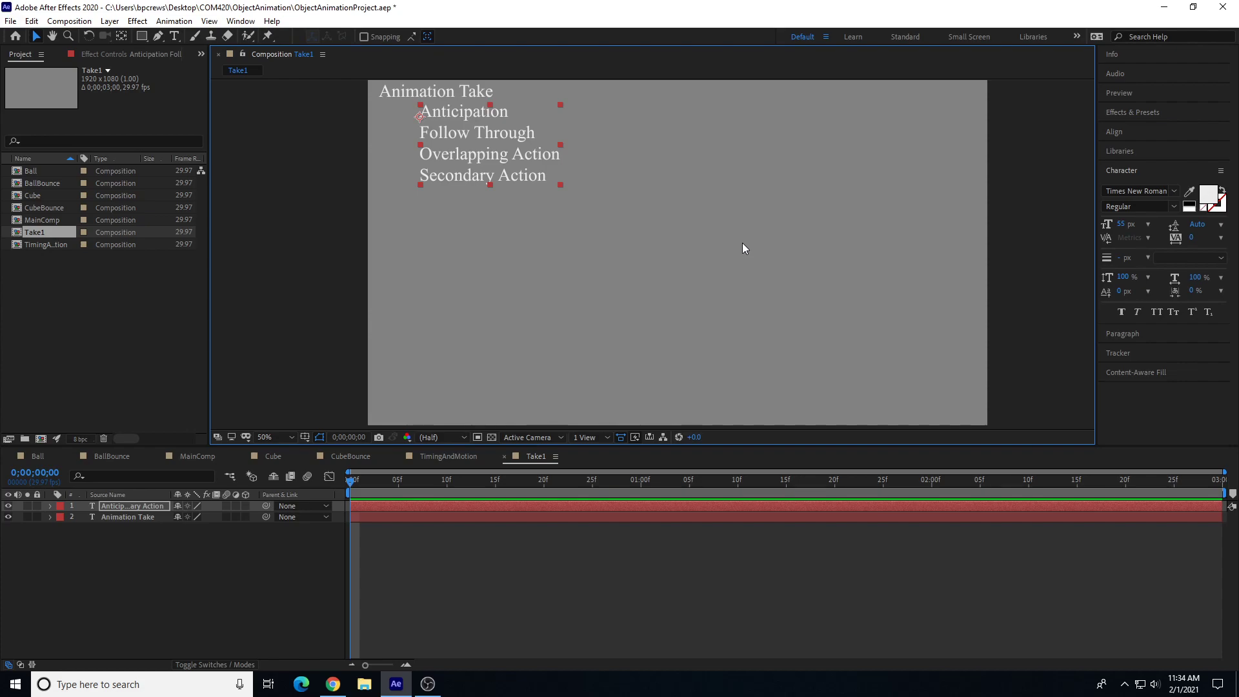
# Step: Add the Cube and Ball compositions as the top layers of Take1 and move the ball straight down below the cube
pyautogui.doubleClick(32, 172)
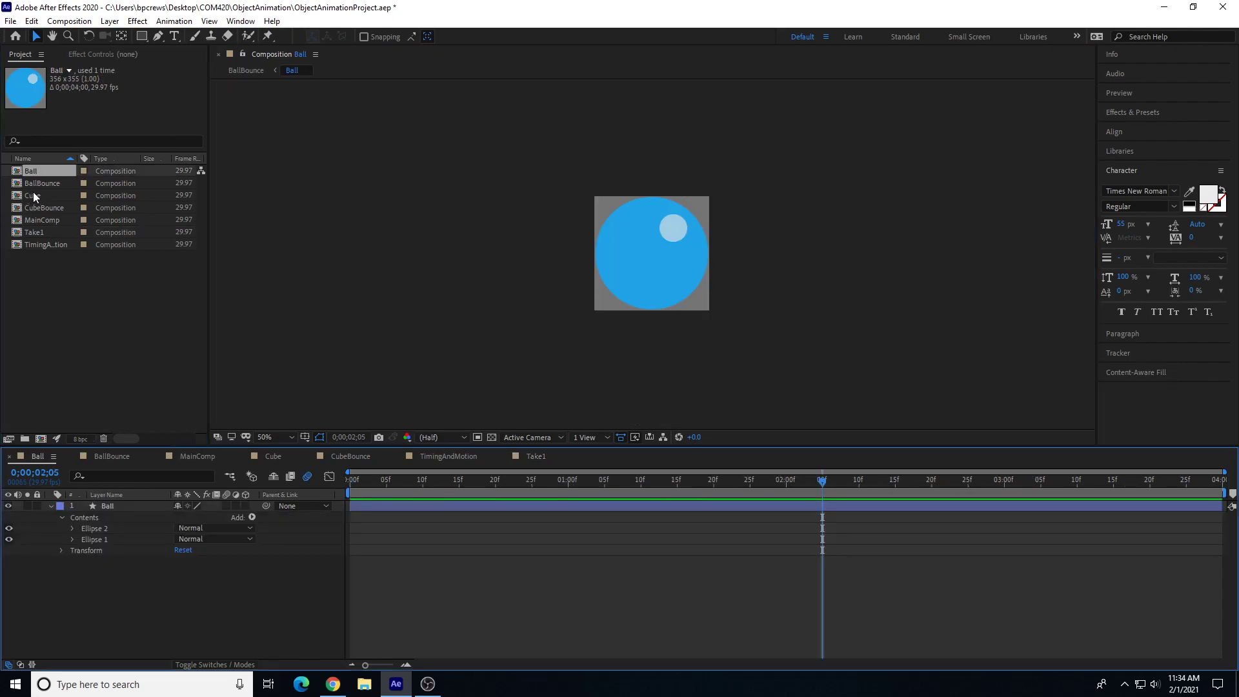
pyautogui.doubleClick(33, 192)
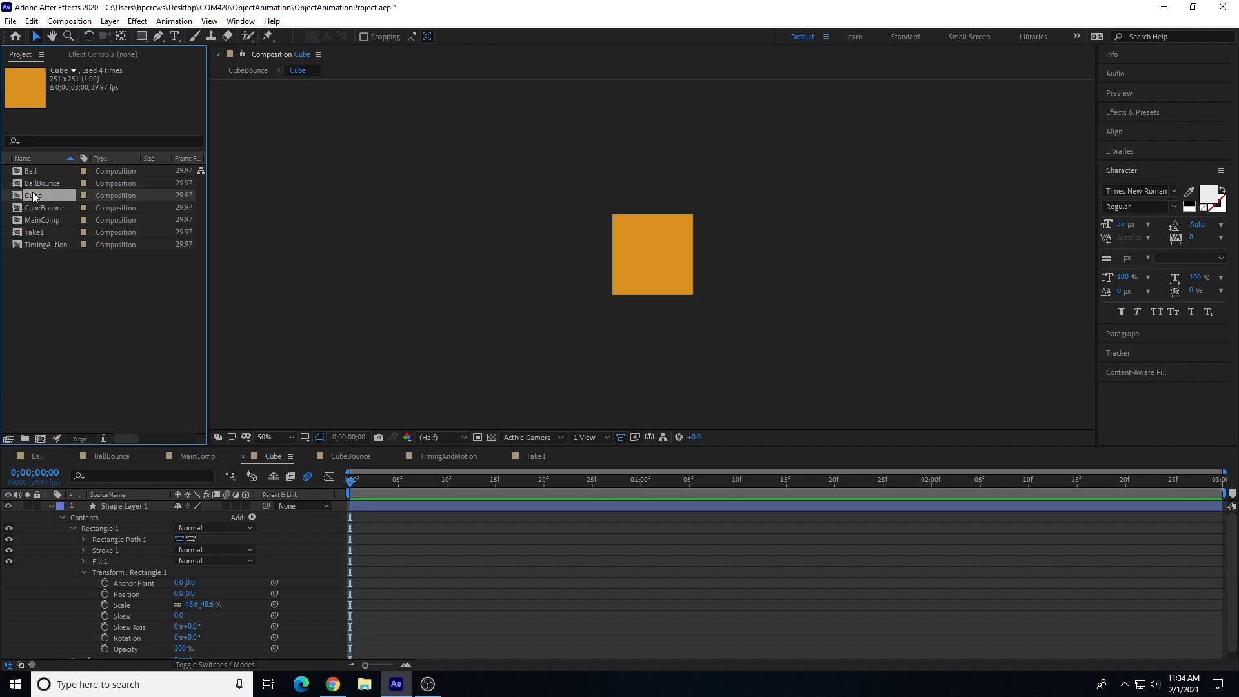
pyautogui.doubleClick(33, 232)
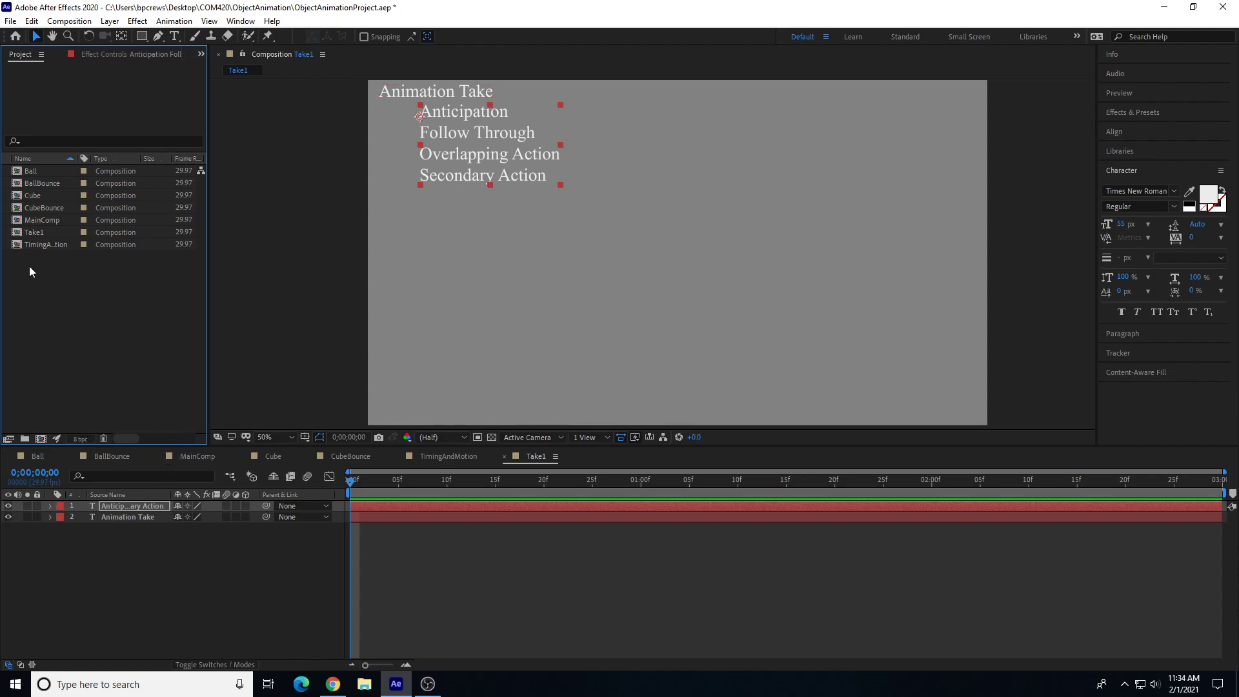
pyautogui.click(37, 195)
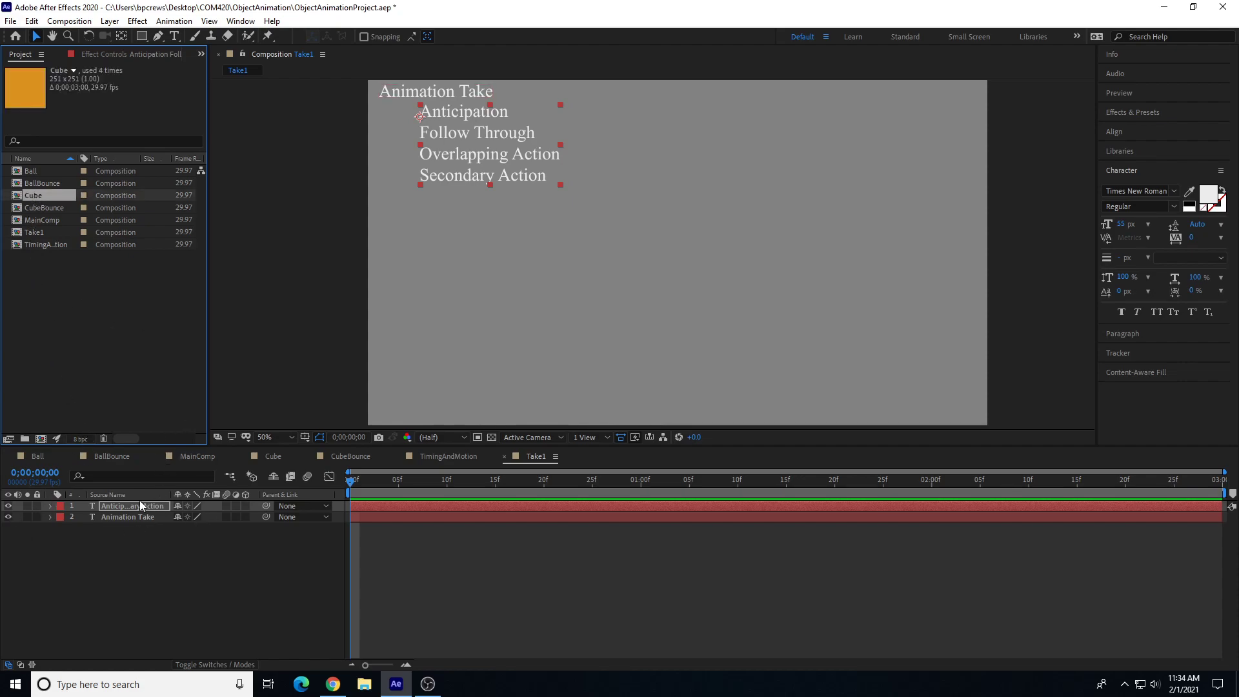
pyautogui.moveTo(32, 195); pyautogui.dragTo(134, 503)
pyautogui.moveTo(34, 183); pyautogui.dragTo(116, 507)
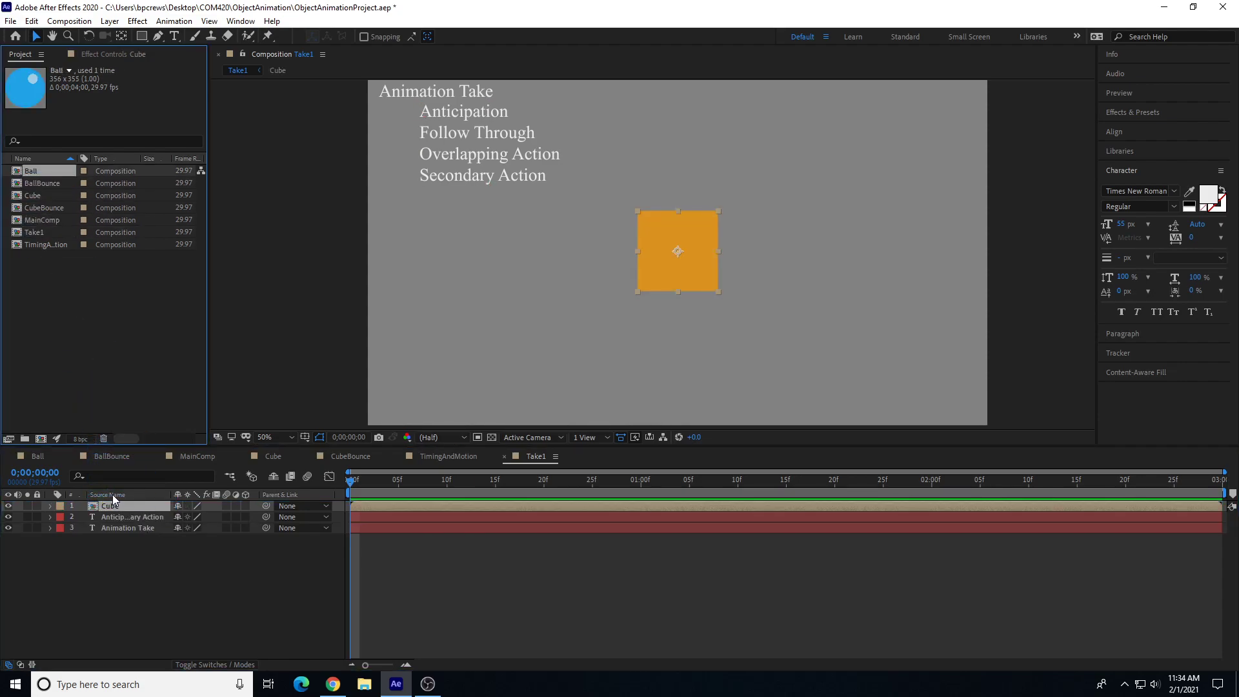
pyautogui.moveTo(38, 173); pyautogui.dragTo(115, 503)
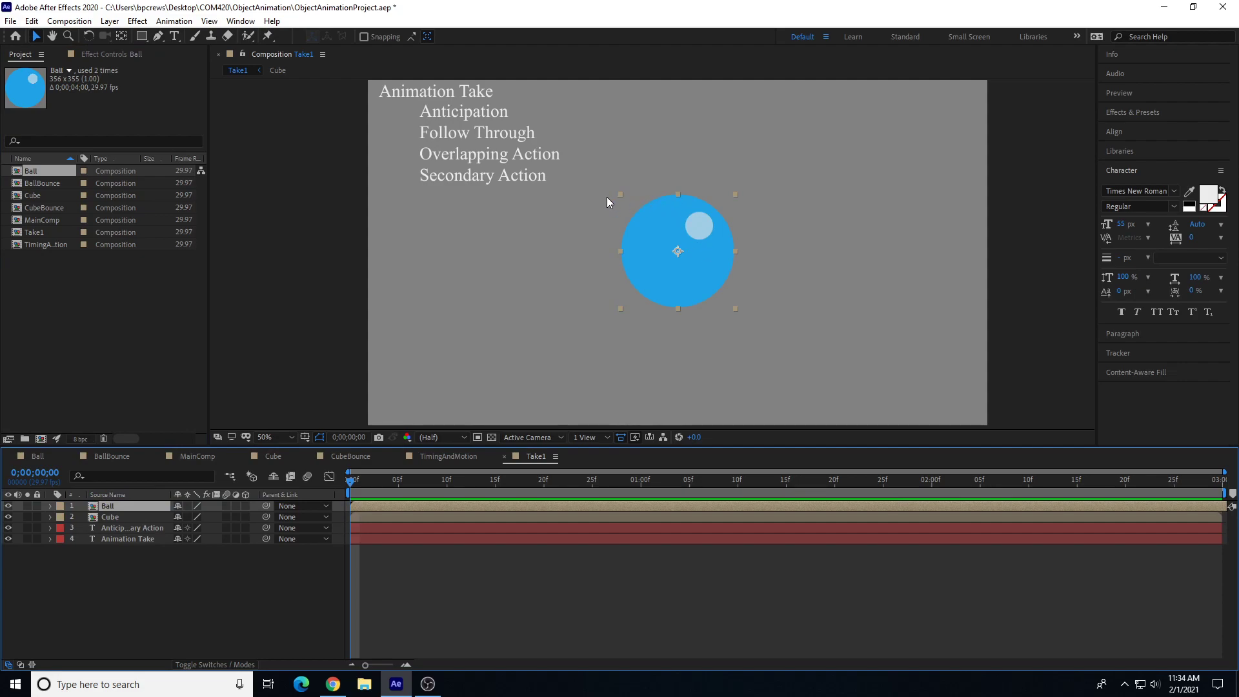
pyautogui.moveTo(673, 219); pyautogui.dragTo(674, 315)
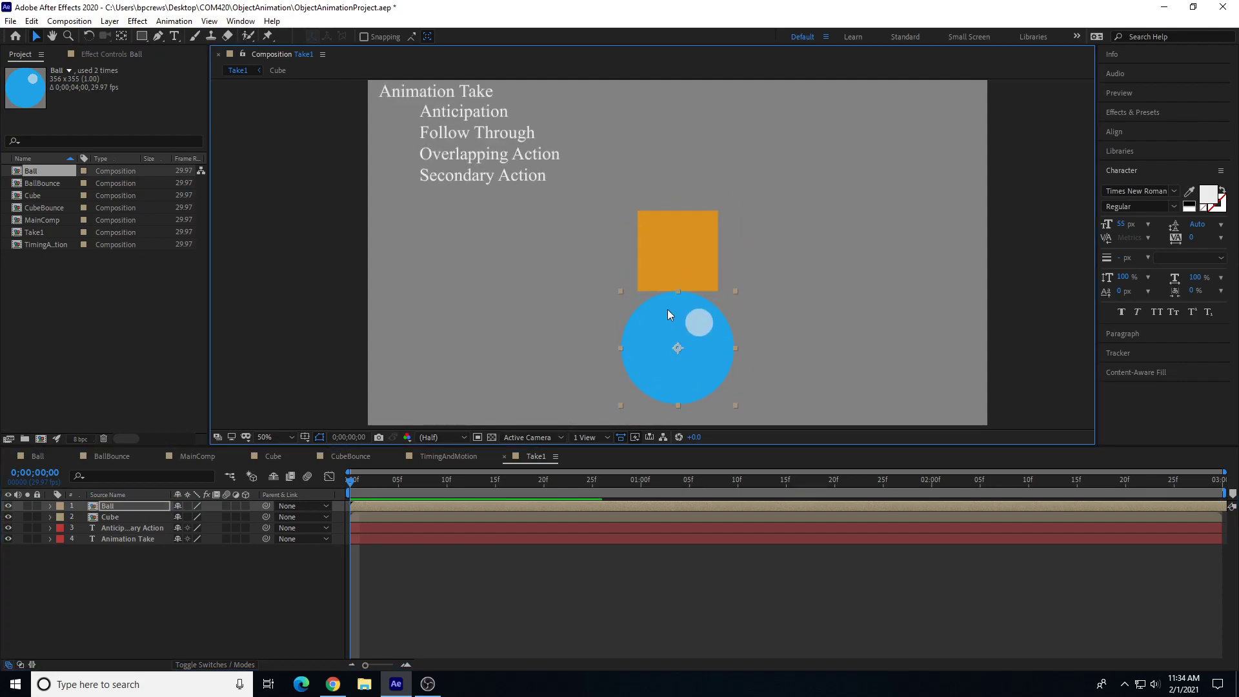
# Step: Try to scale the ball down slightly from its upper-left corner
pyautogui.click(622, 293)
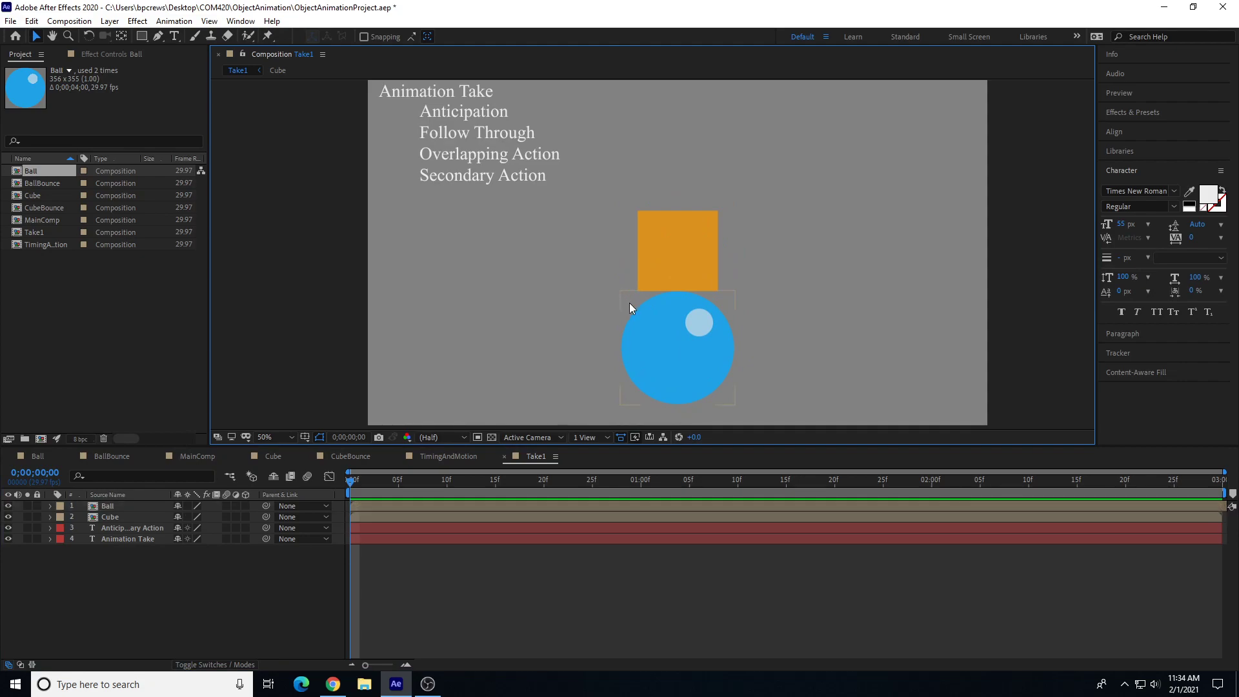
pyautogui.click(622, 292)
pyautogui.click(621, 291)
pyautogui.click(657, 310)
pyautogui.moveTo(620, 289); pyautogui.dragTo(623, 299)
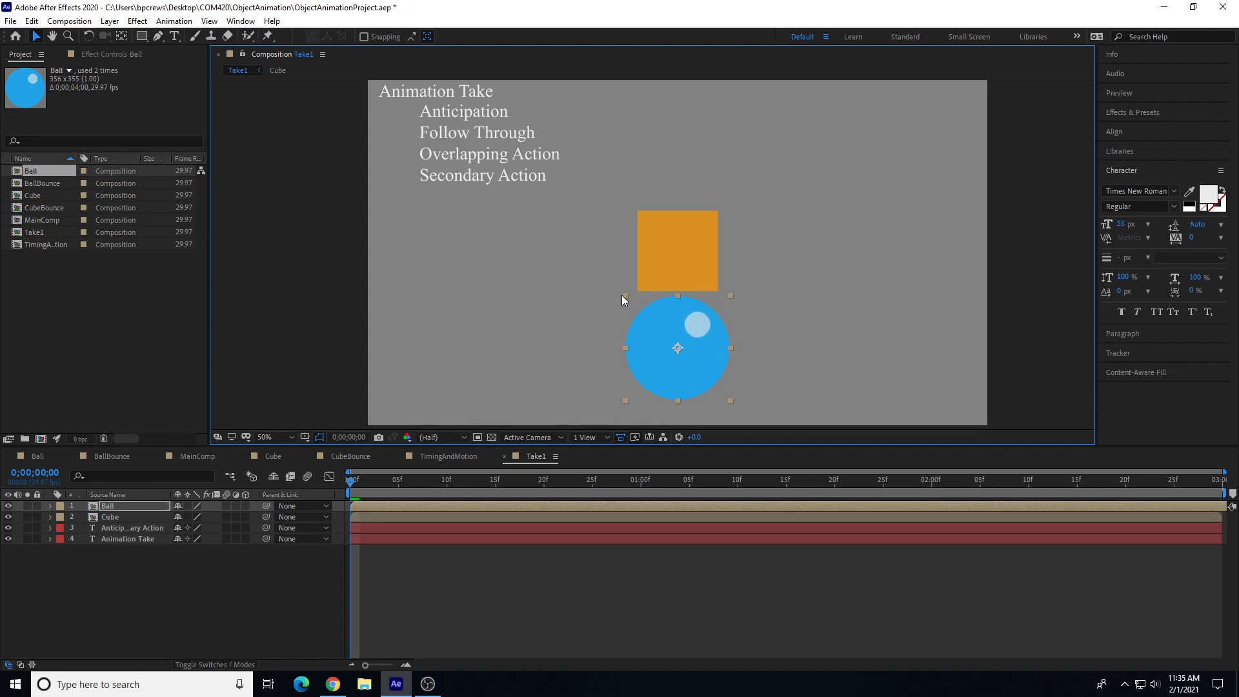
# Step: Move the orange cube down and left so it stands beside the ball with their bottom edges level
pyautogui.click(682, 248)
pyautogui.moveTo(695, 232); pyautogui.dragTo(689, 341)
pyautogui.hotkey('shift', 'Left')
pyautogui.hotkey('shift', 'Left')
pyautogui.hotkey('shift', 'Left')
pyautogui.hotkey('shift', 'Left')
pyautogui.hotkey('shift', 'Left')
pyautogui.hotkey('shift', 'Left')
pyautogui.hotkey('shift', 'Left')
pyautogui.moveTo(687, 398); pyautogui.dragTo(561, 382)
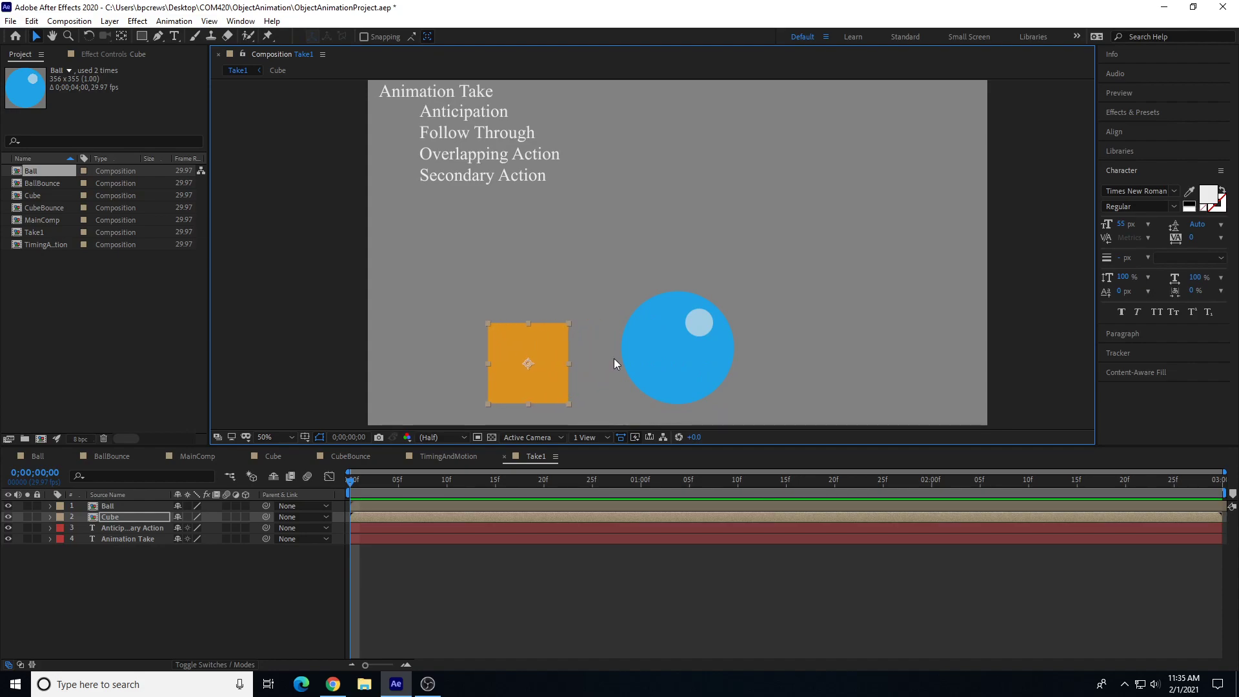
pyautogui.click(142, 36)
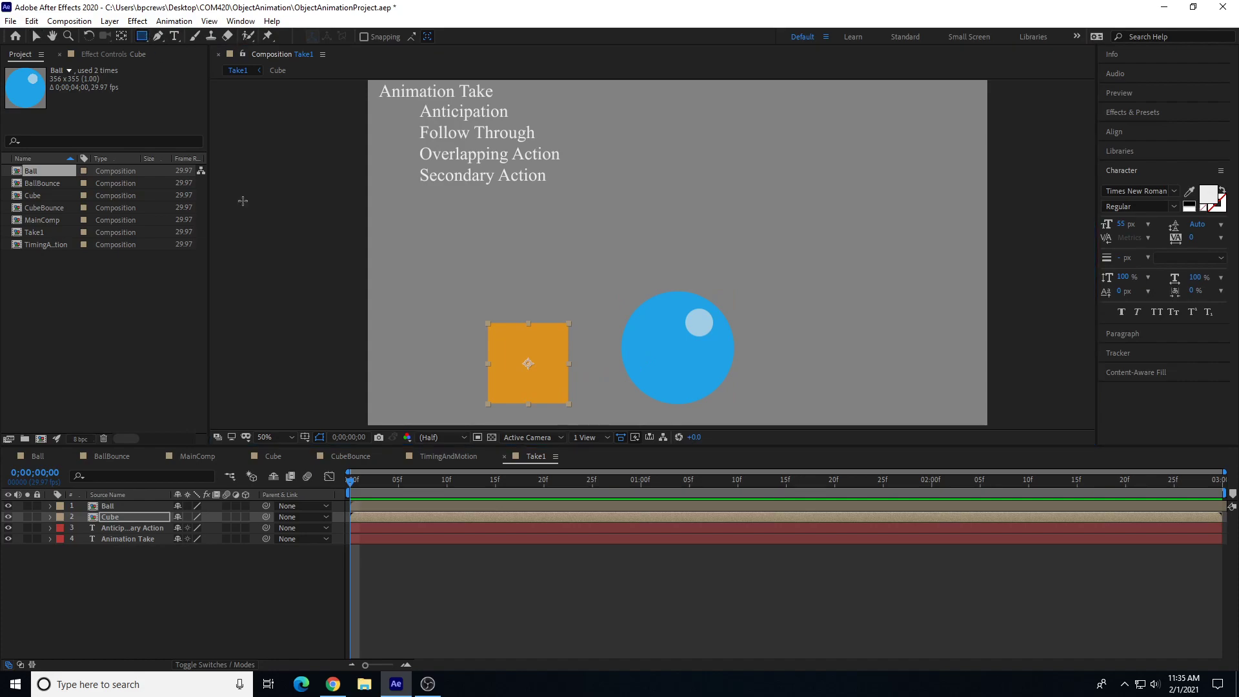
pyautogui.moveTo(344, 418); pyautogui.dragTo(1063, 405)
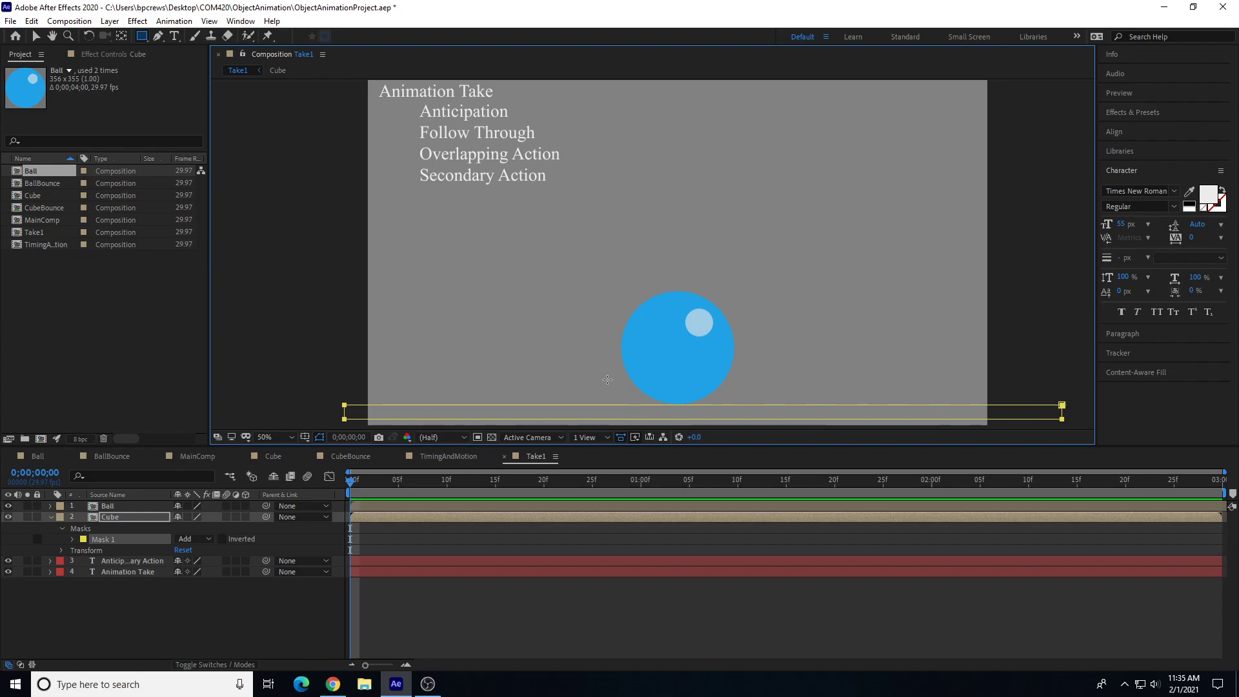
pyautogui.hotkey('ctrl', 'z')
pyautogui.click(39, 37)
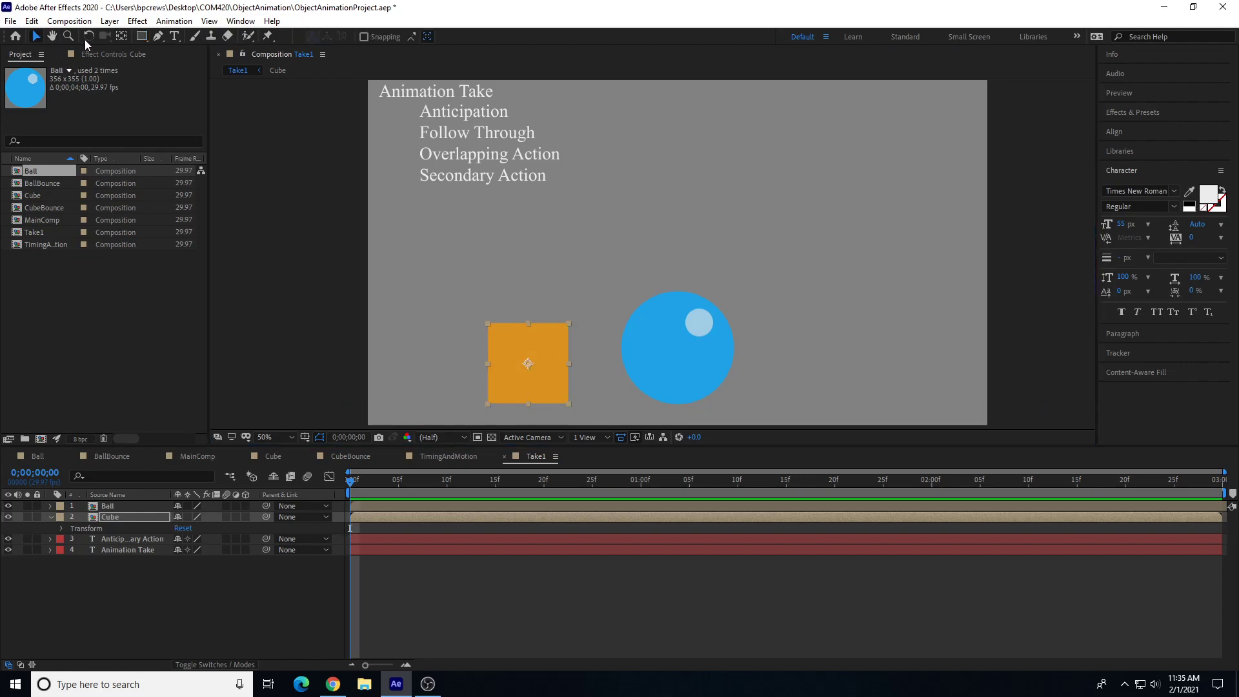
pyautogui.click(141, 36)
pyautogui.moveTo(143, 37)
pyautogui.mouseDown()
pyautogui.moveTo(188, 33)
pyautogui.moveTo(158, 37)
pyautogui.mouseUp()
pyautogui.press('v')
# Step: With no layer selected, draw a thin cream floor rectangle directly under the cube and ball, extending past both sides of the frame
pyautogui.click(271, 368)
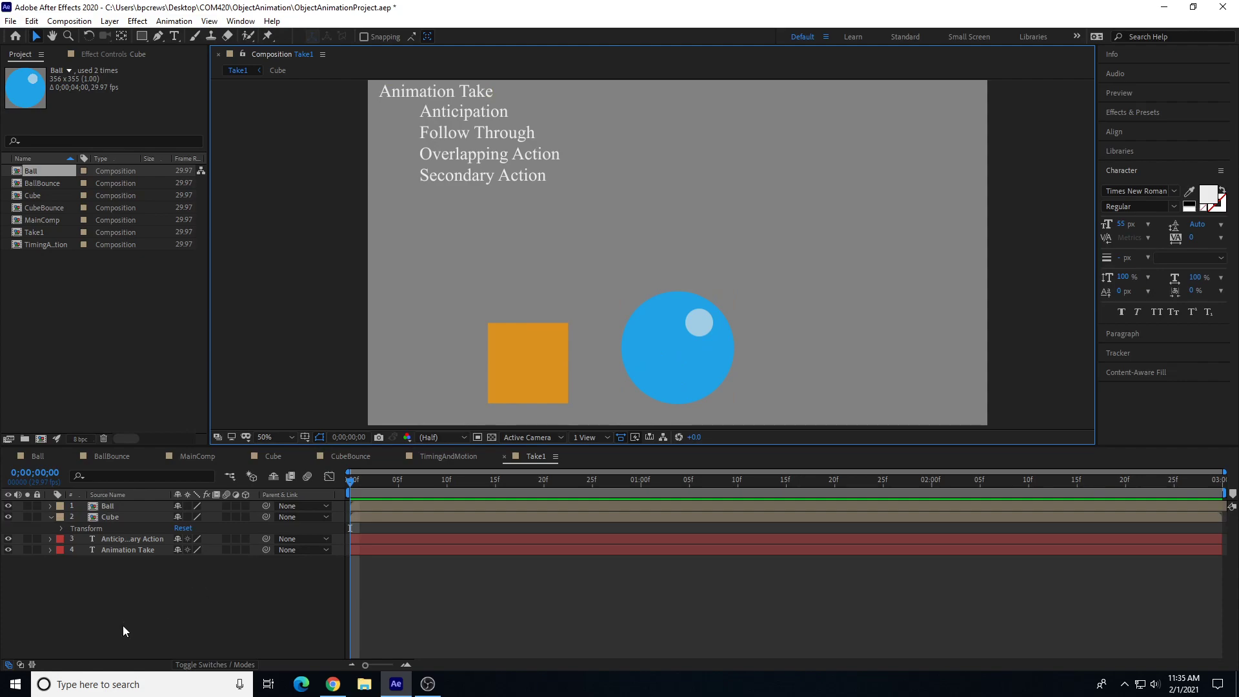
pyautogui.click(142, 37)
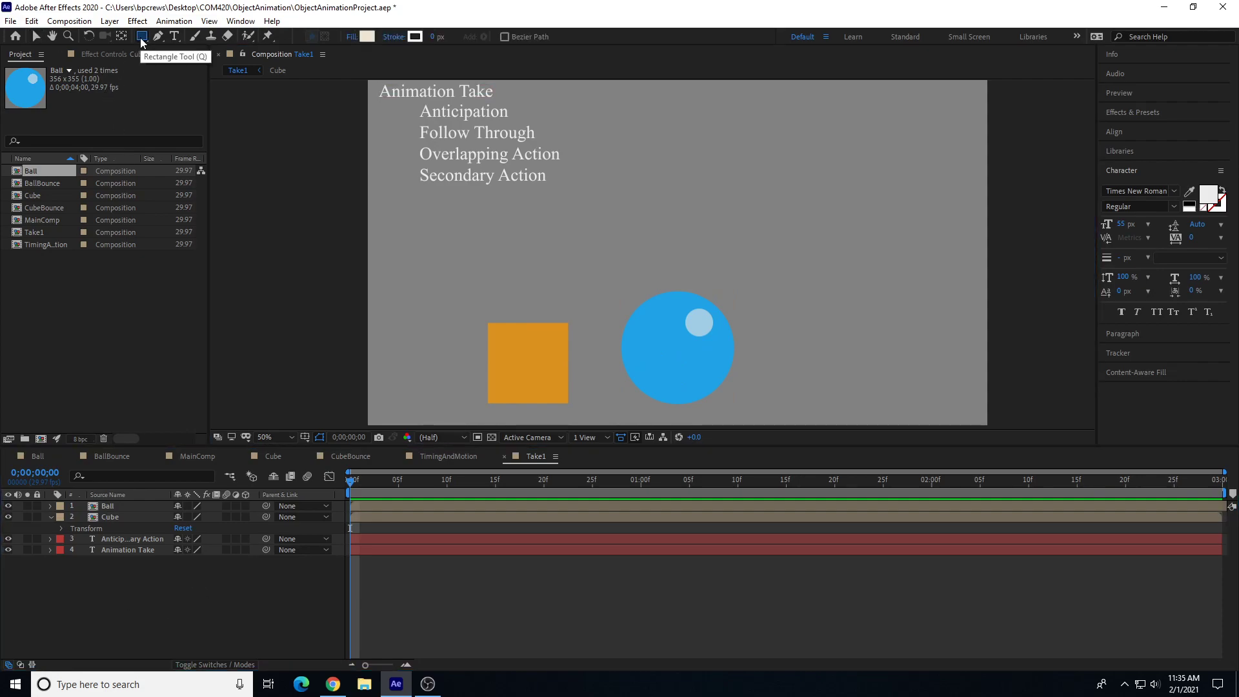
pyautogui.moveTo(352, 413); pyautogui.dragTo(1026, 403)
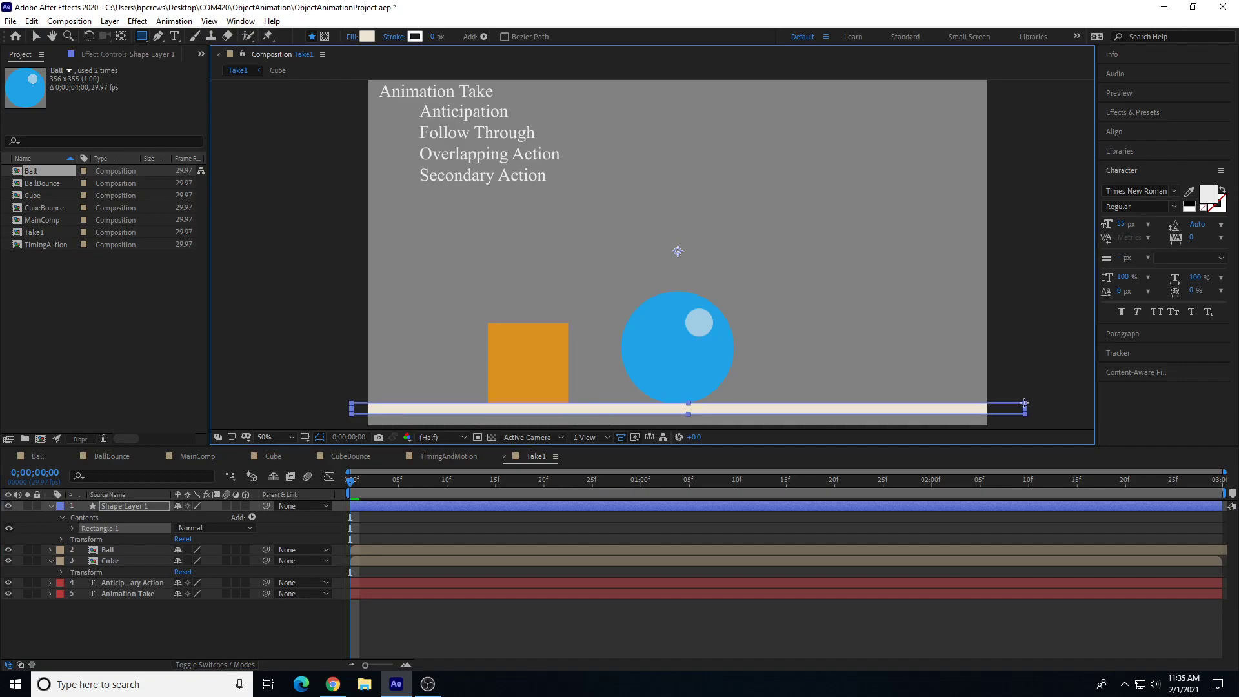
pyautogui.click(143, 625)
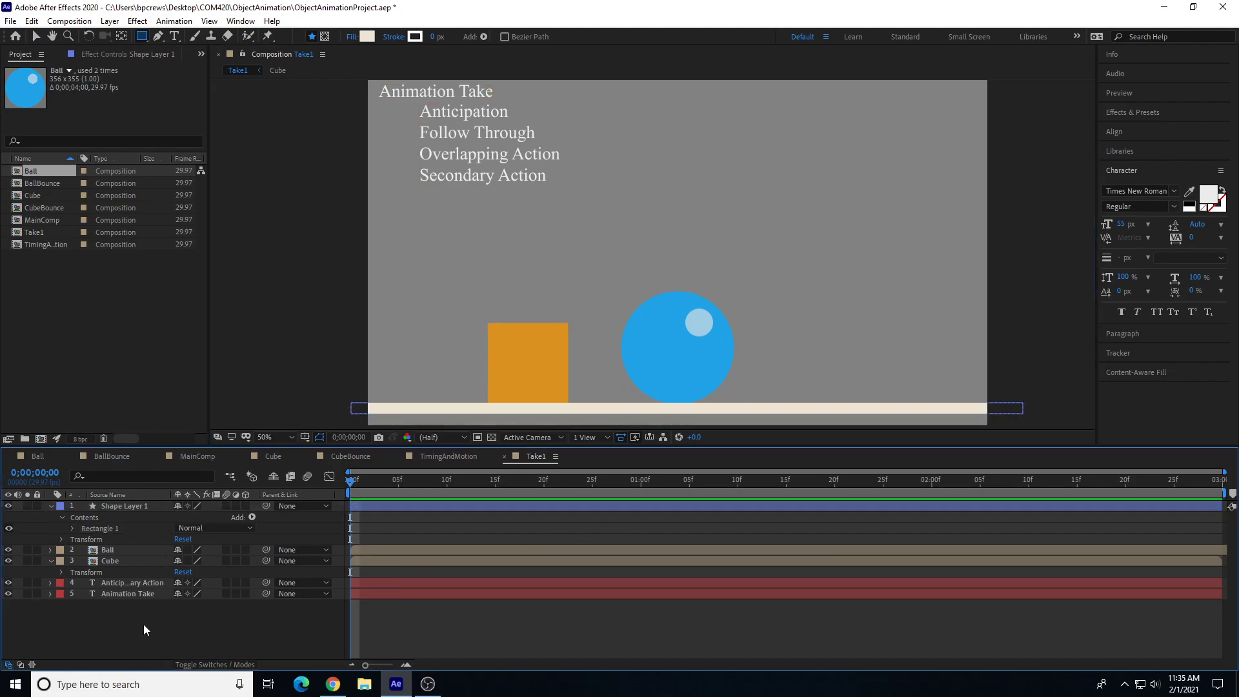
# Step: Rename the new shape layer BG and place it below the Cube layer in the stack
pyautogui.click(145, 506)
pyautogui.rightClick(133, 506)
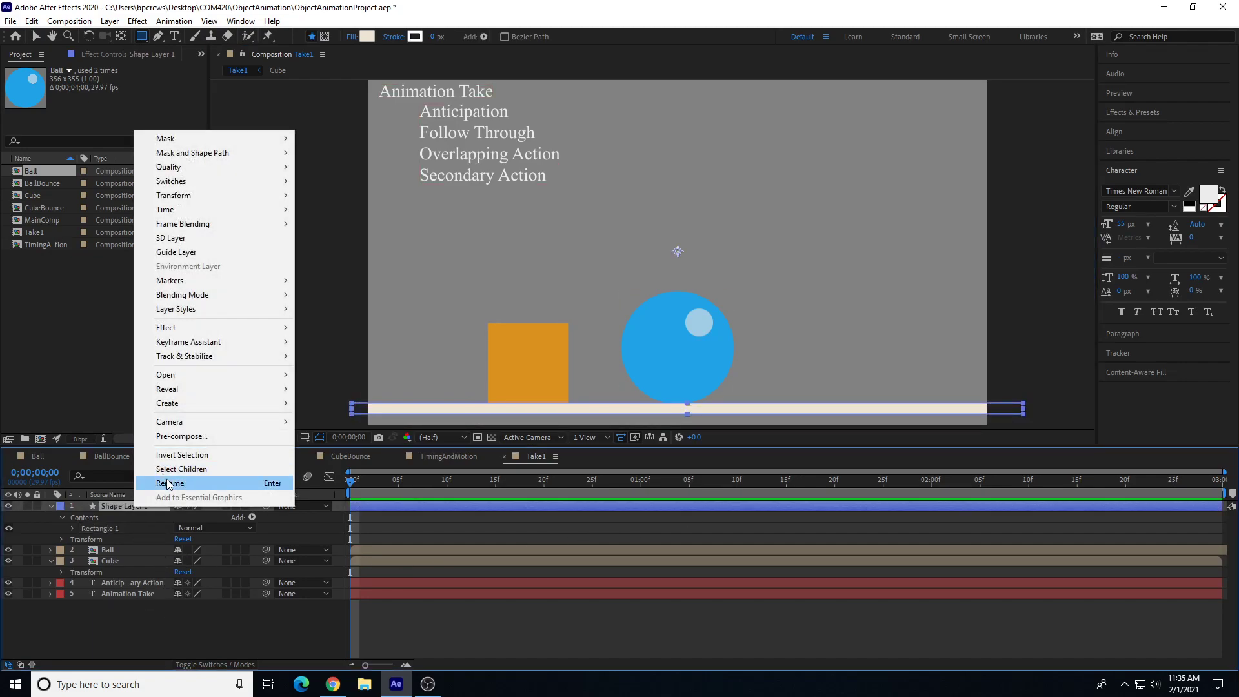
pyautogui.click(169, 484)
pyautogui.write('BG')
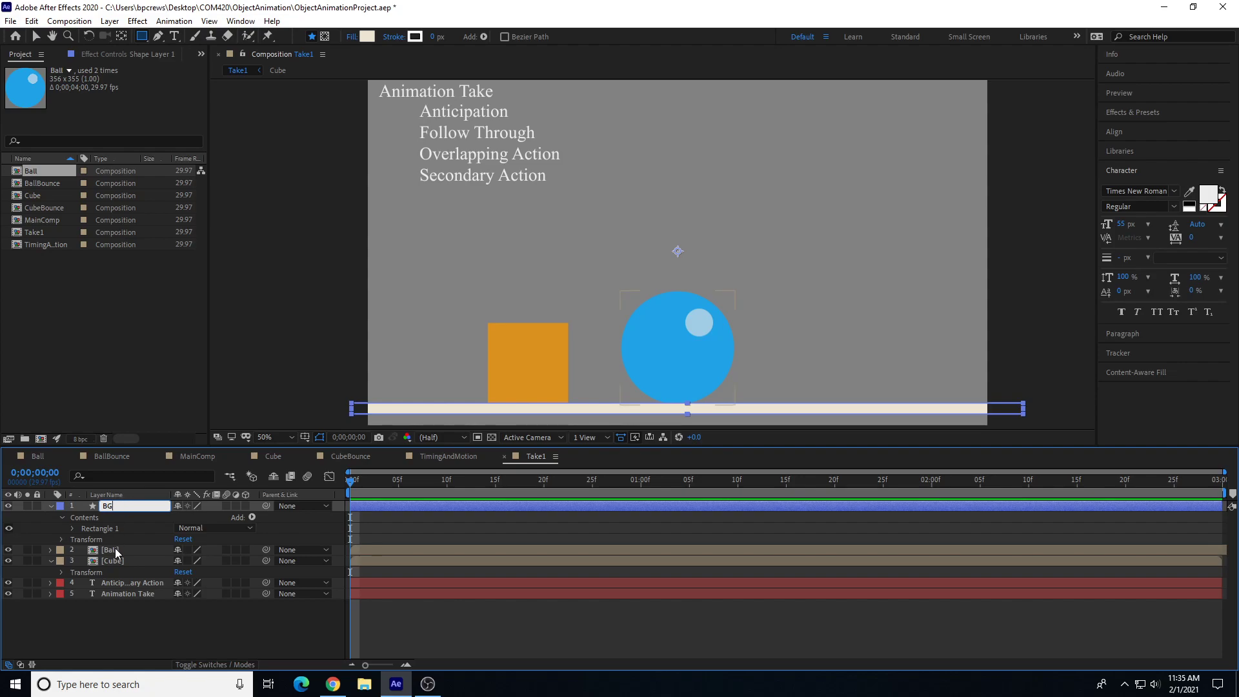
pyautogui.press('Return')
pyautogui.moveTo(107, 509); pyautogui.dragTo(120, 561)
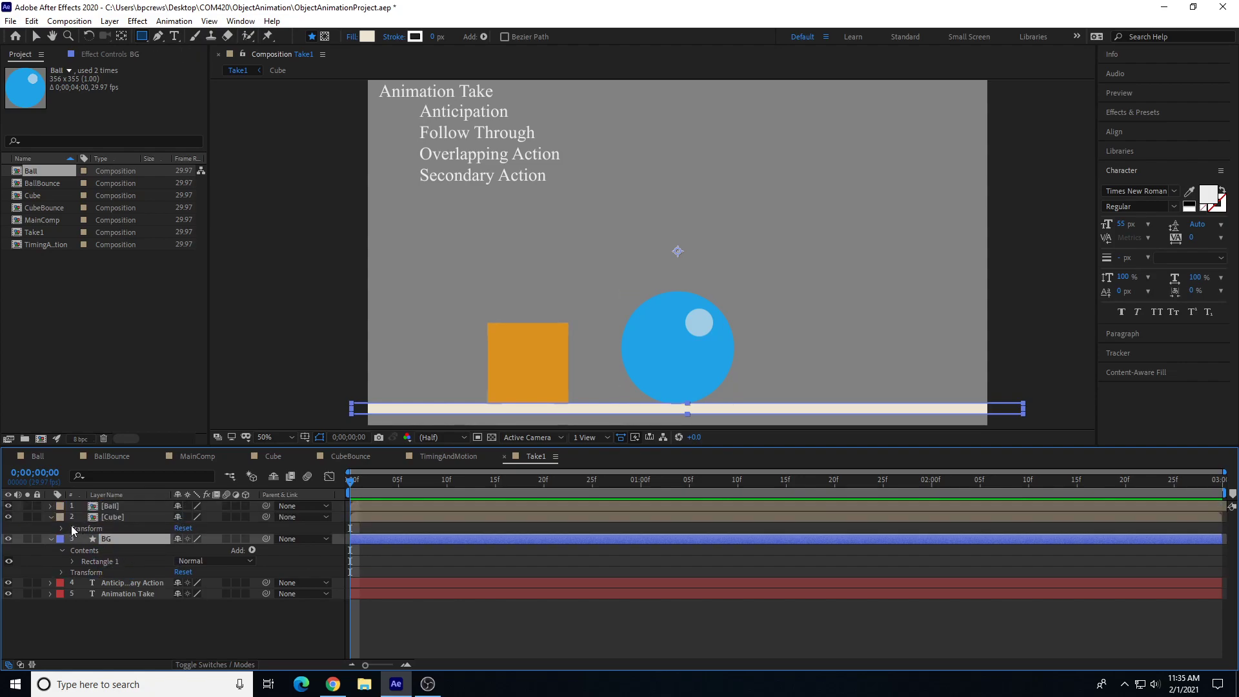
# Step: Lock the BG layer and both text layers, and collapse the BG layer's properties
pyautogui.click(37, 539)
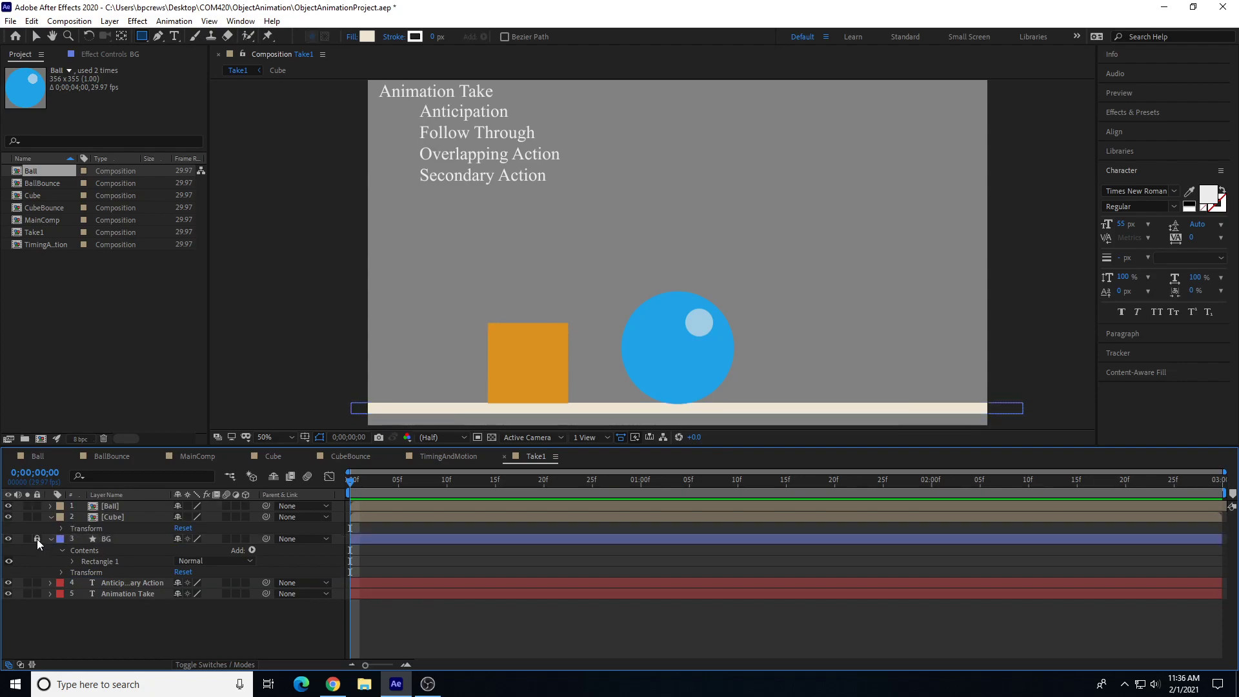
pyautogui.click(36, 583)
pyautogui.click(37, 594)
pyautogui.click(51, 539)
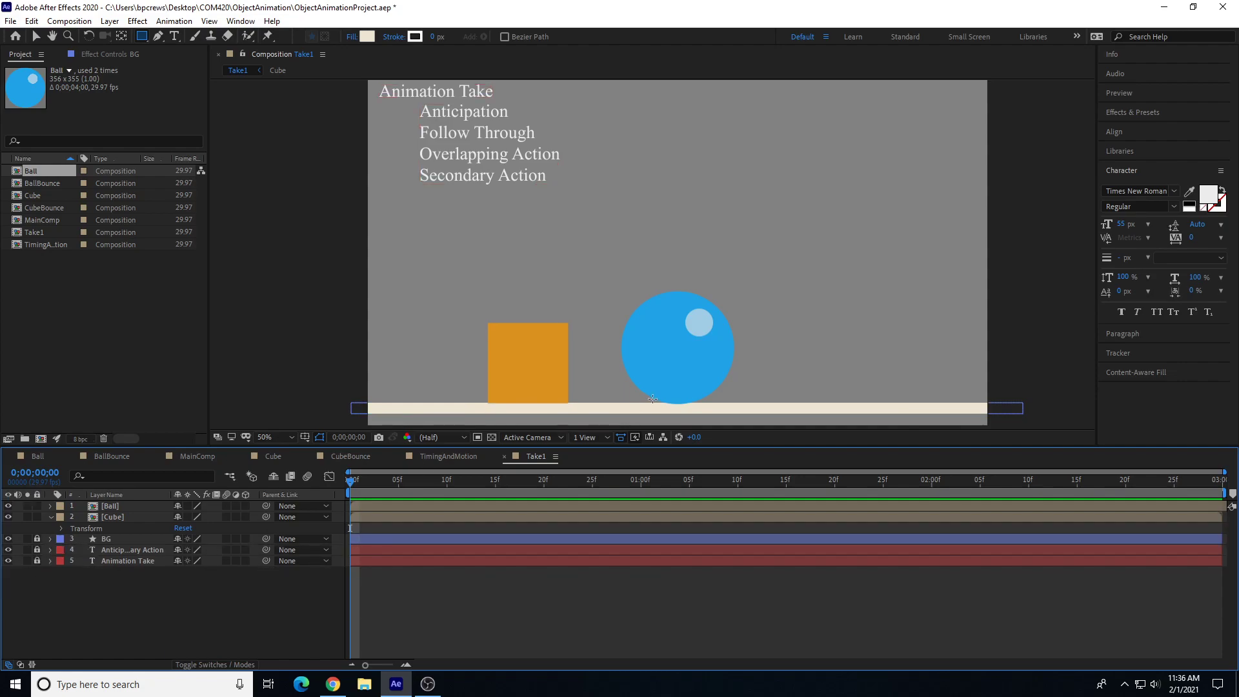
# Step: Reposition the ball slightly so its bottom edge rests exactly on the upper edge of the floor strip
pyautogui.click(36, 36)
pyautogui.click(411, 329)
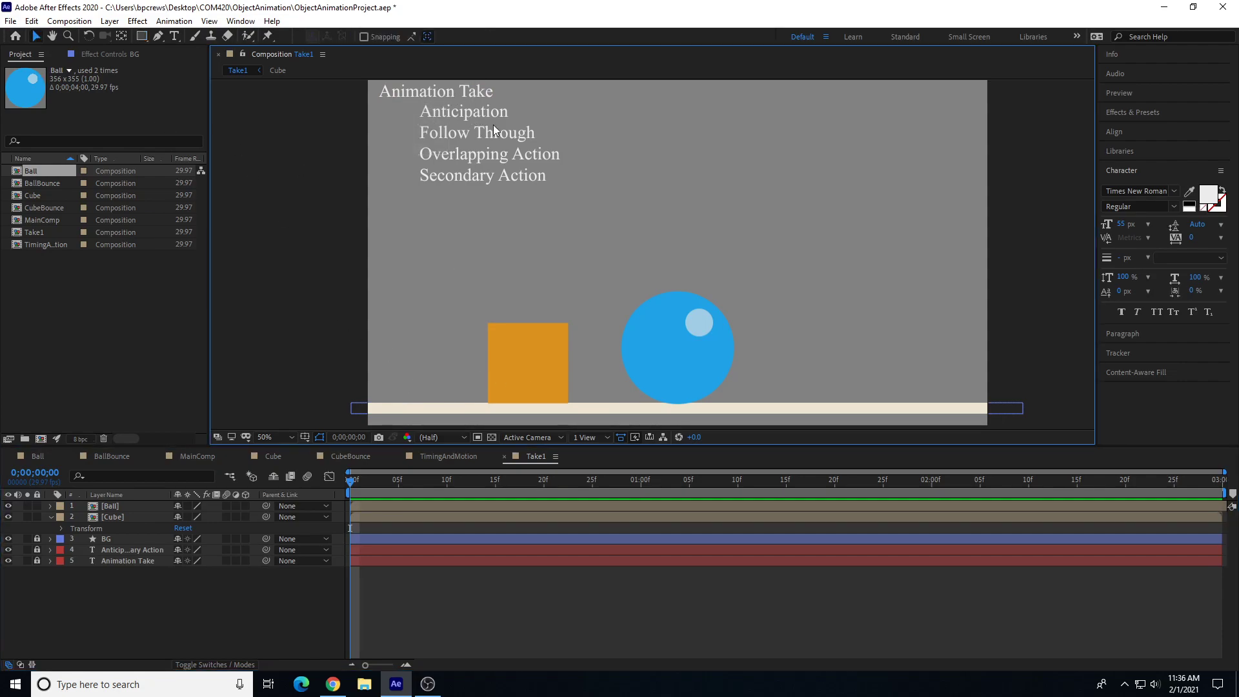
pyautogui.click(688, 324)
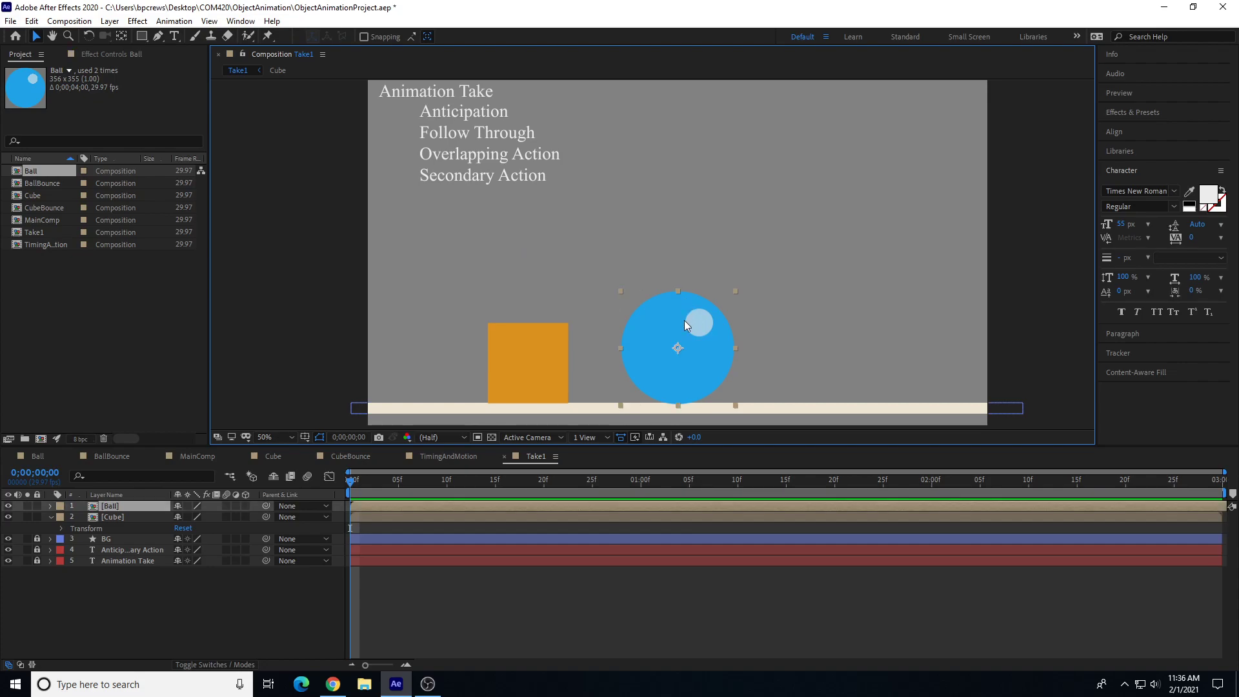
pyautogui.moveTo(688, 324); pyautogui.dragTo(689, 321)
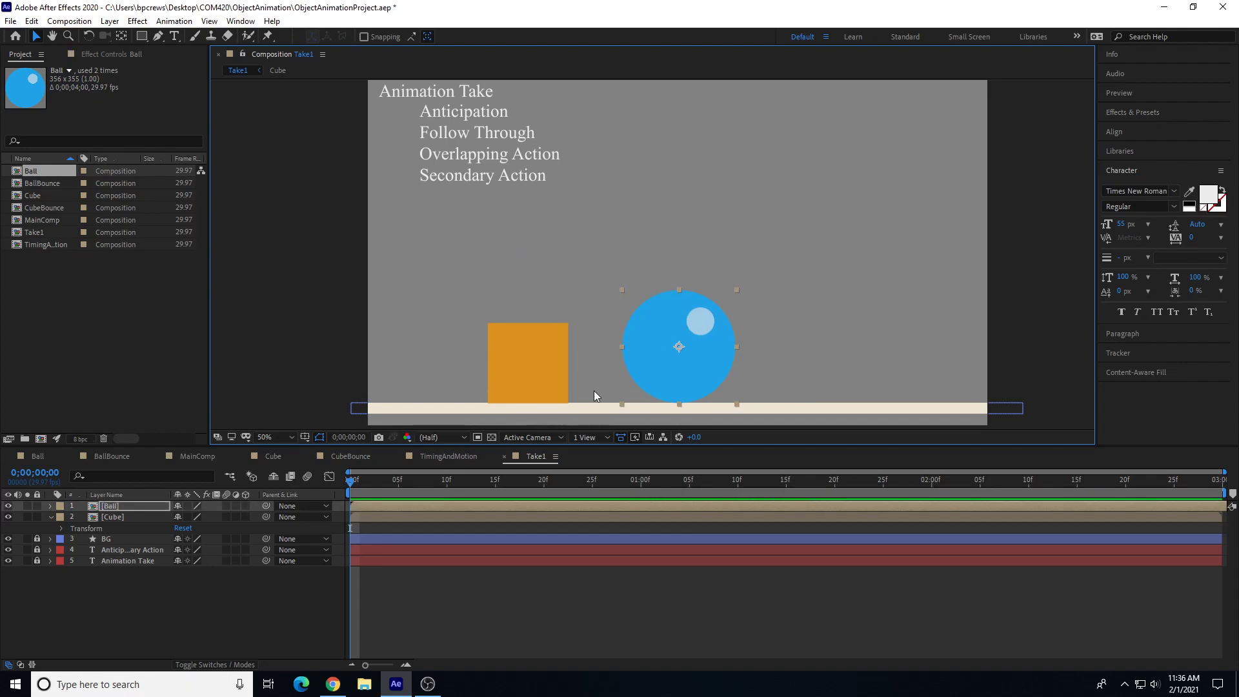
pyautogui.click(552, 370)
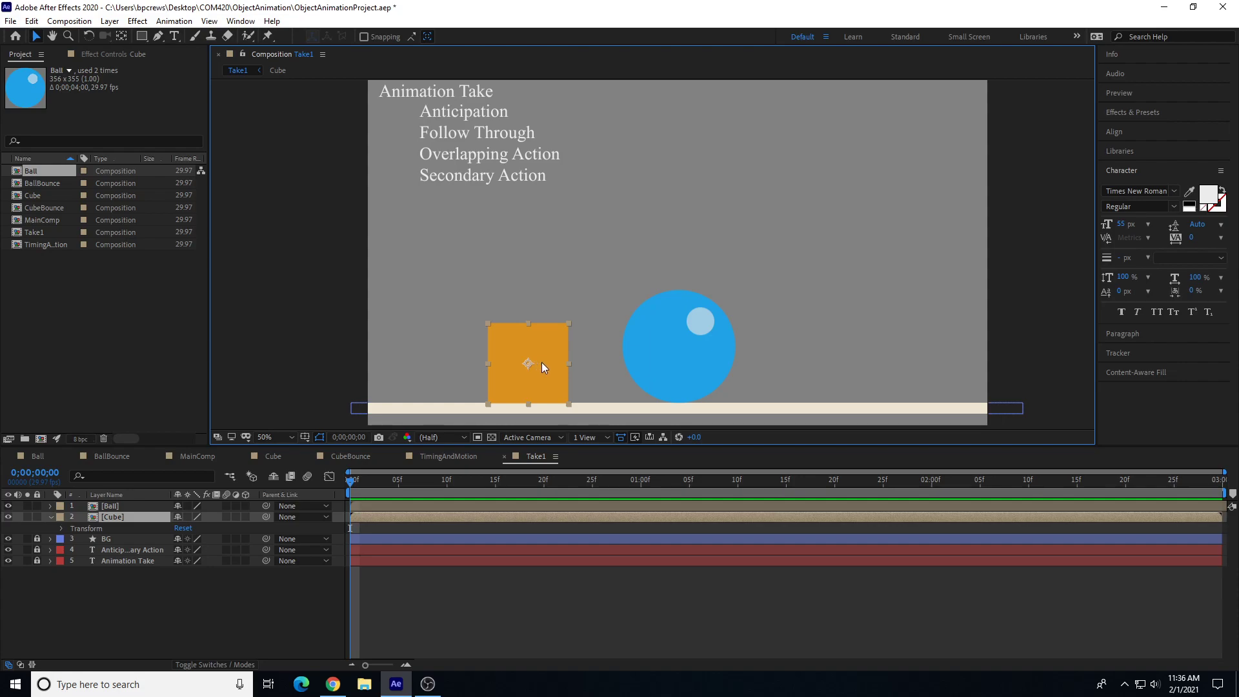
pyautogui.click(277, 246)
pyautogui.click(563, 366)
pyautogui.click(678, 352)
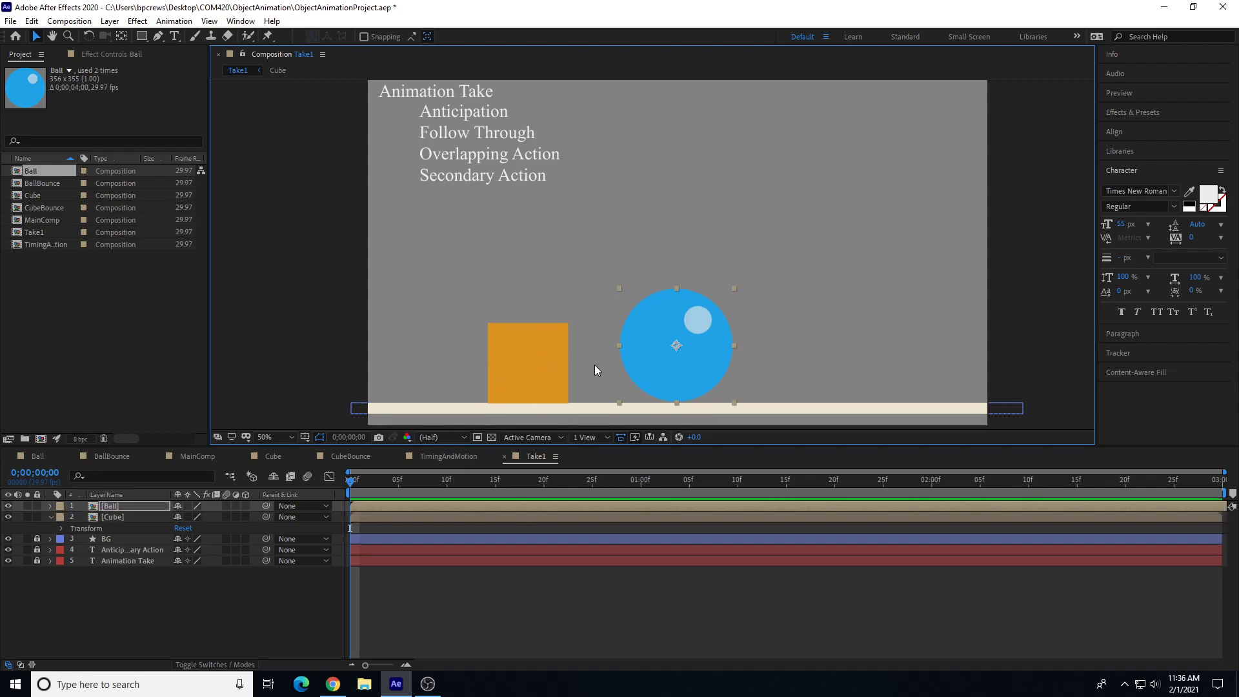
pyautogui.press('Down')
pyautogui.press('Down')
pyautogui.press('Down')
pyautogui.press('Down')
# Step: Reveal the Cube layer's transform properties and start its Position animation with a keyframe at 0;00;00;10
pyautogui.click(557, 350)
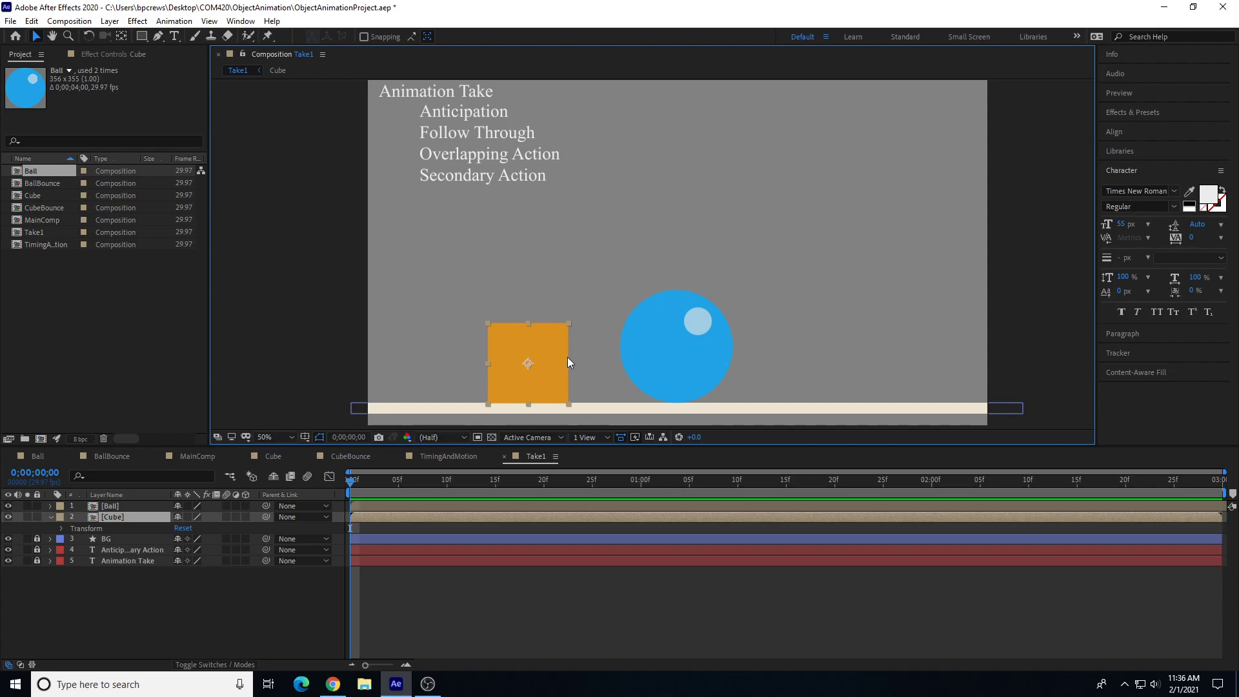
pyautogui.click(62, 528)
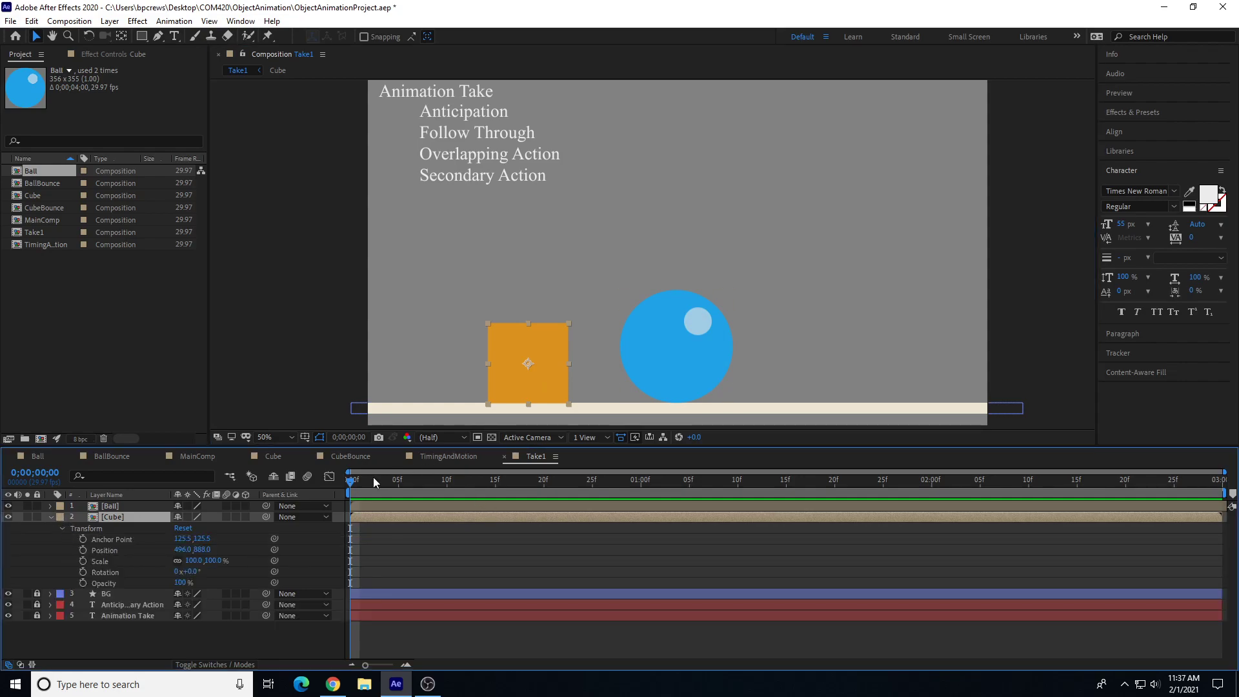
pyautogui.moveTo(366, 484); pyautogui.dragTo(452, 497)
pyautogui.press('space')
pyautogui.click(352, 492)
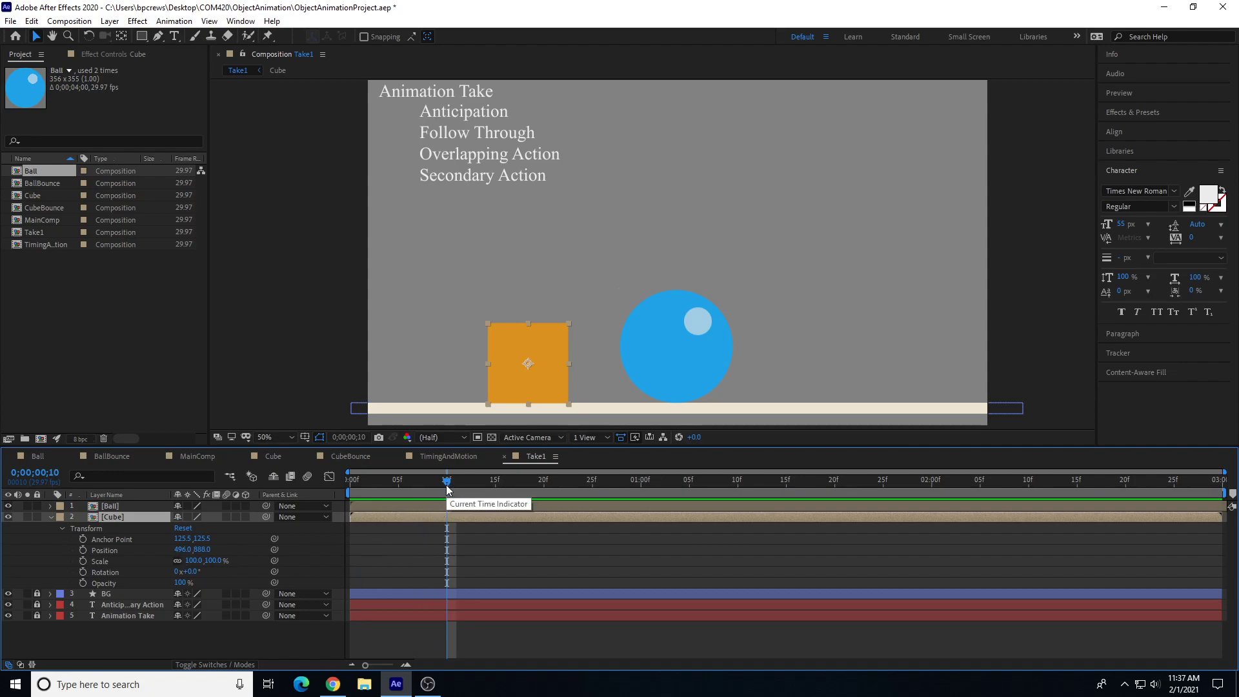
pyautogui.click(82, 551)
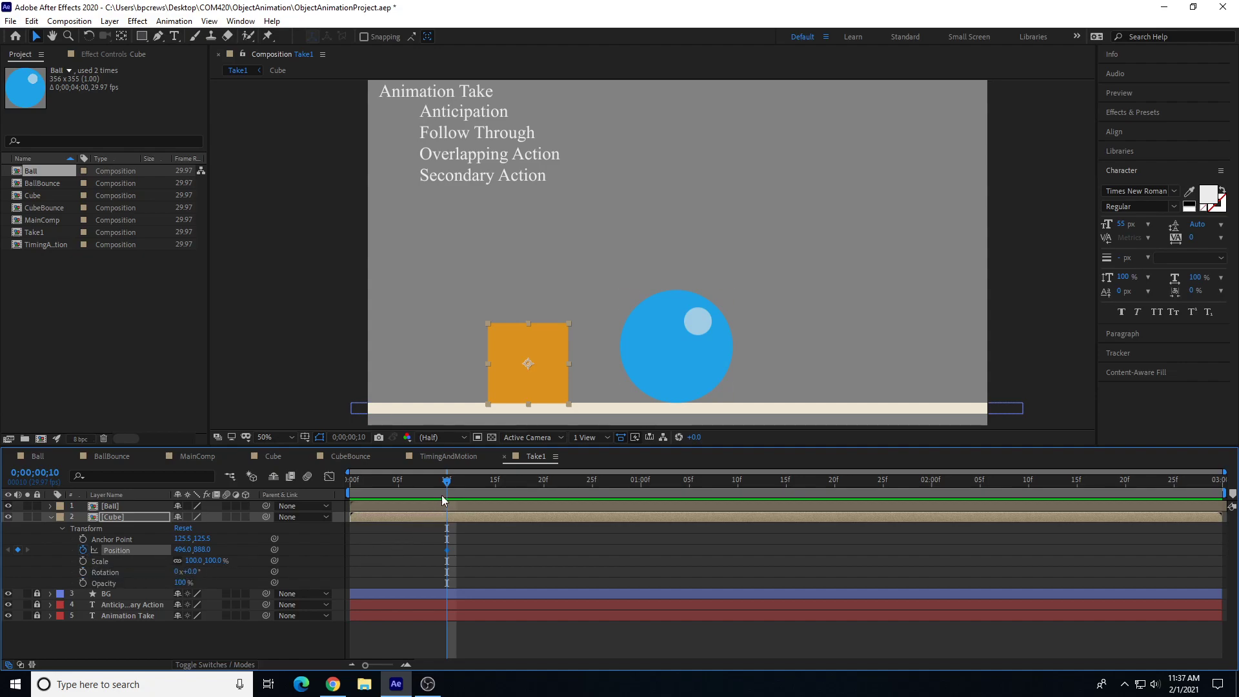
# Step: At frame 10, set the cube's anchor point Y to 242.5 and move the cube back down onto the floor at 496, 1002
pyautogui.moveTo(447, 481); pyautogui.dragTo(644, 517)
pyautogui.press('Home')
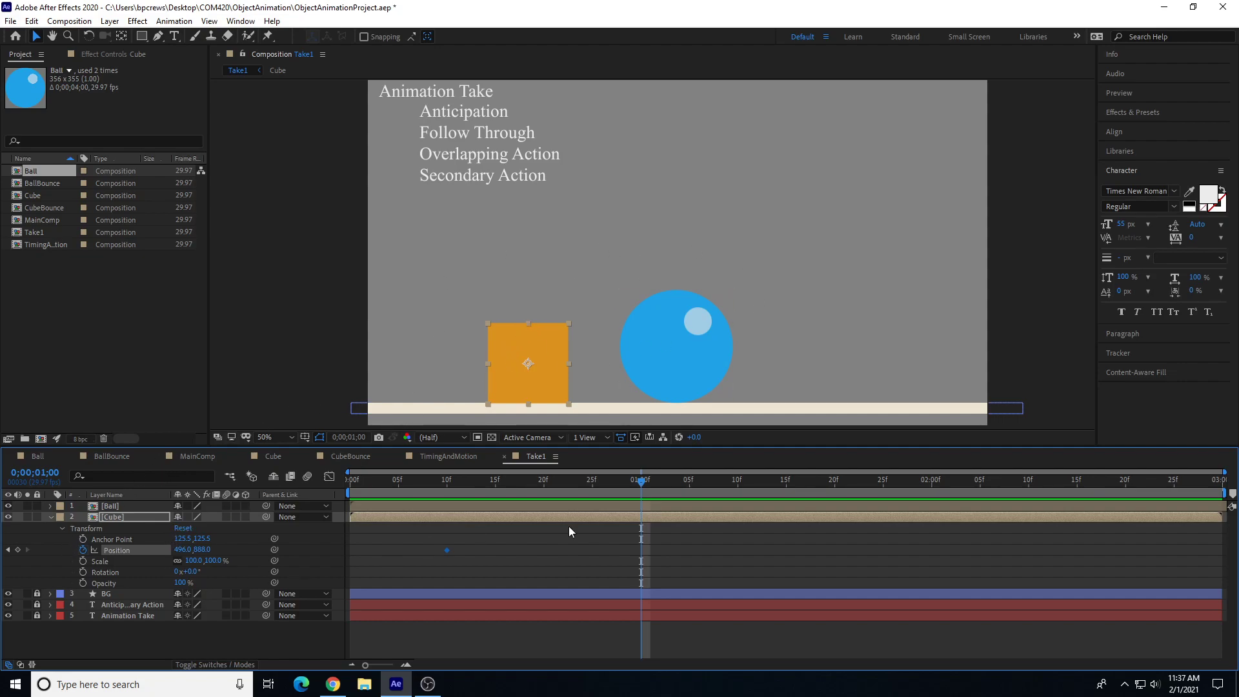
pyautogui.moveTo(643, 484); pyautogui.dragTo(447, 491)
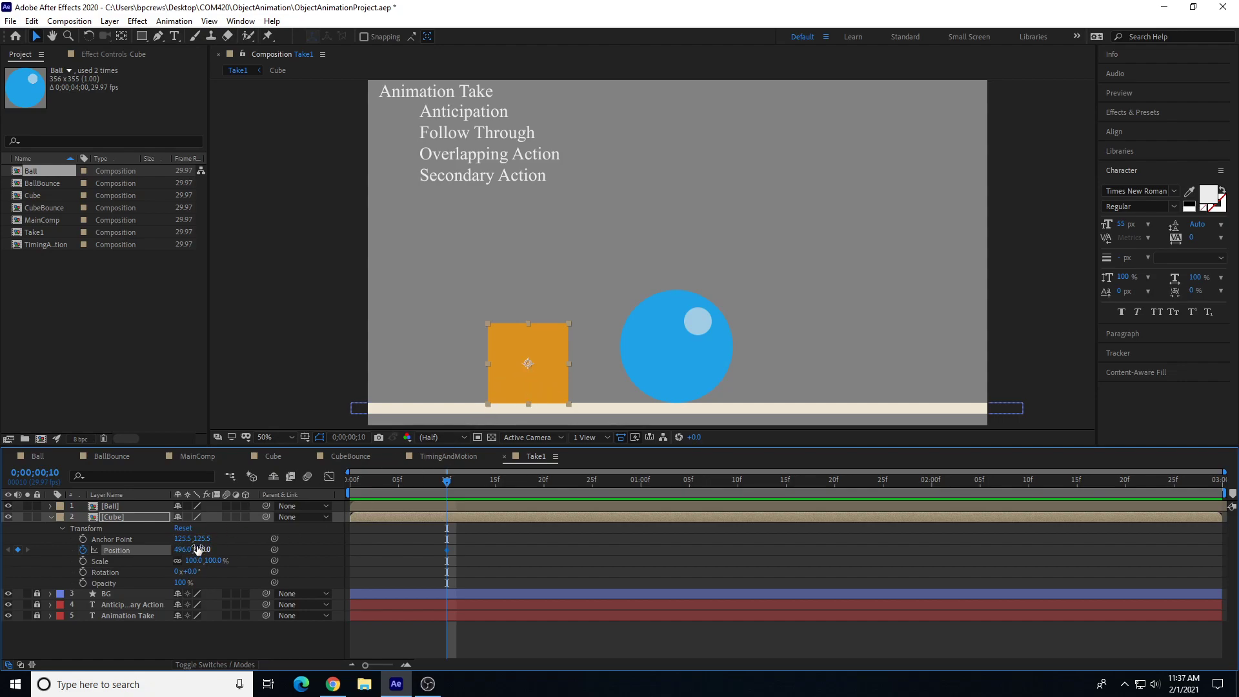
pyautogui.moveTo(202, 539); pyautogui.dragTo(267, 550)
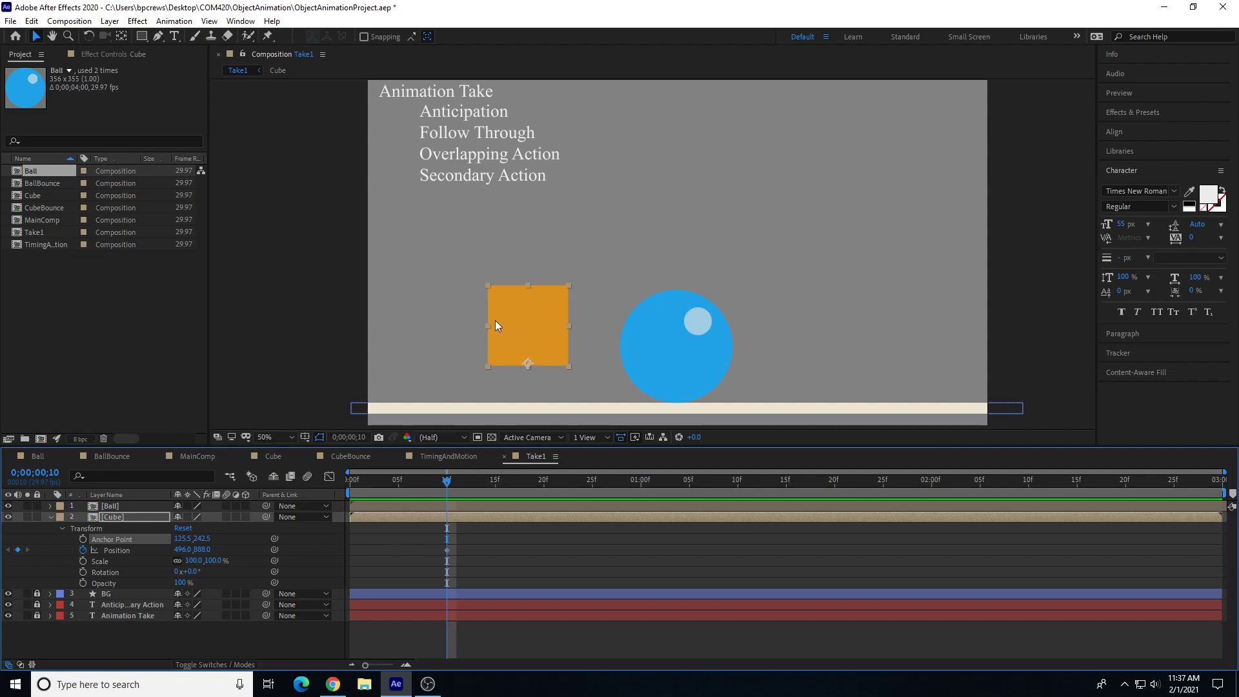
pyautogui.moveTo(518, 320); pyautogui.dragTo(520, 355)
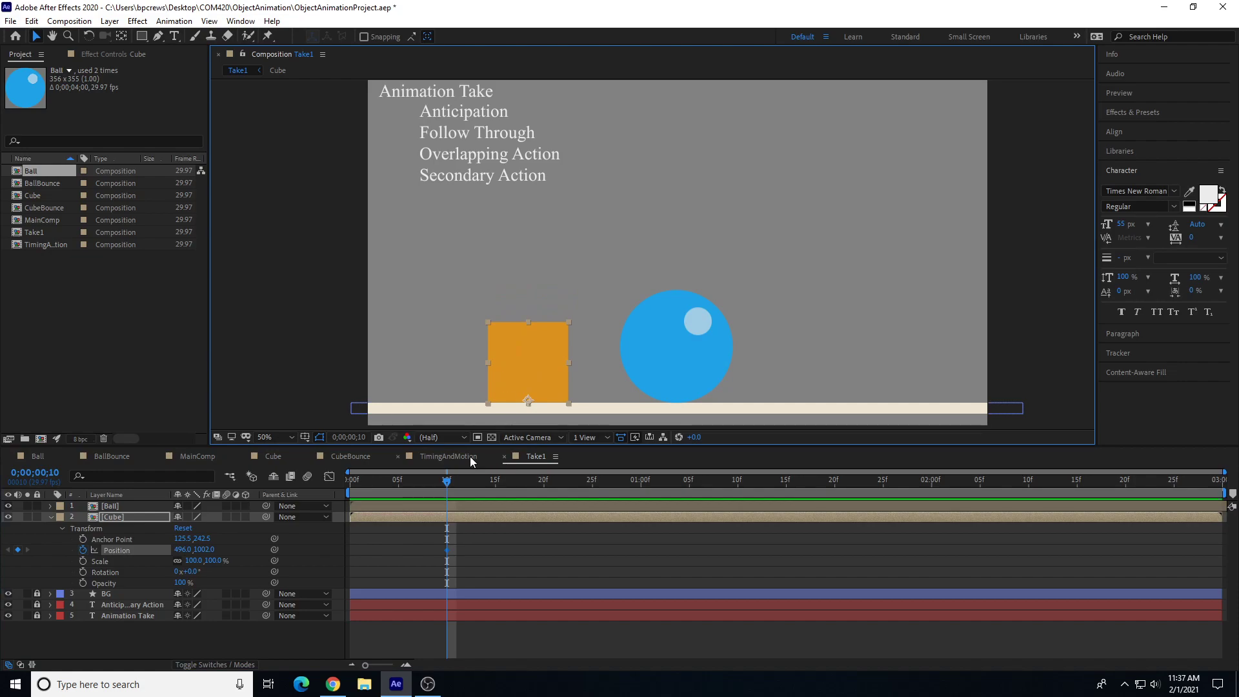
# Step: Hold the cube's position with a keyframe at 0;00;01;00, and place it above the ball at 944, 608 at 0;00;01;15
pyautogui.moveTo(446, 481); pyautogui.dragTo(641, 494)
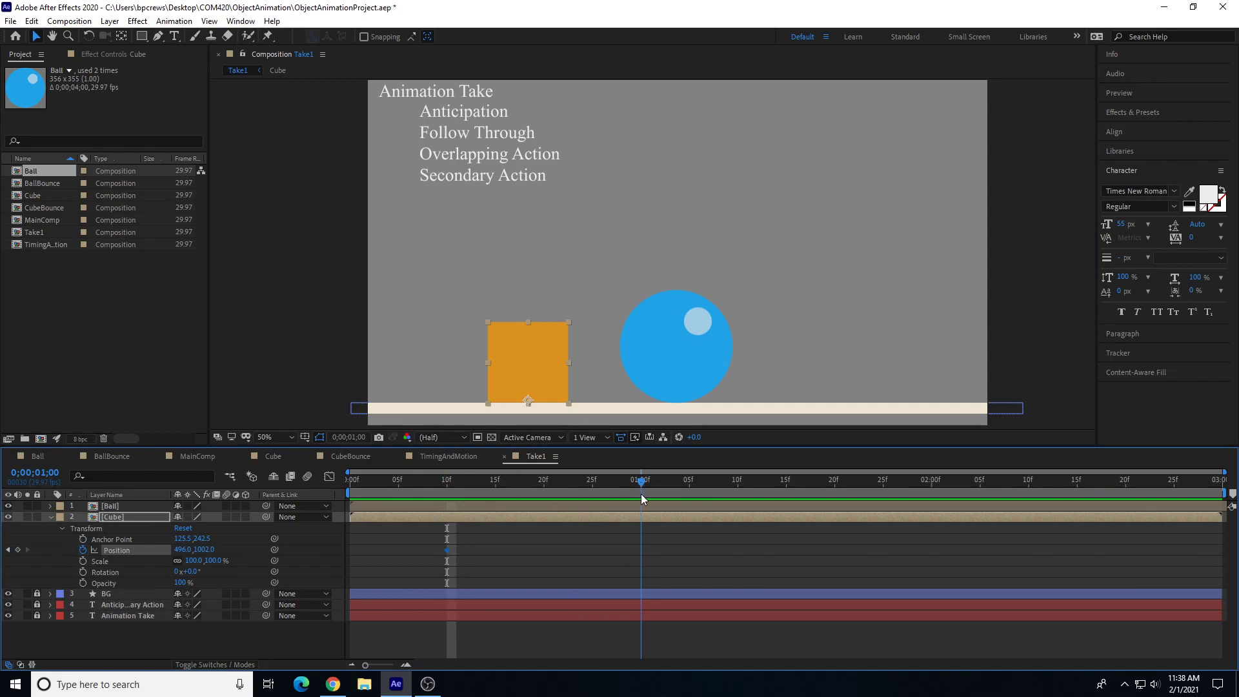
pyautogui.click(20, 551)
pyautogui.moveTo(642, 481); pyautogui.dragTo(784, 509)
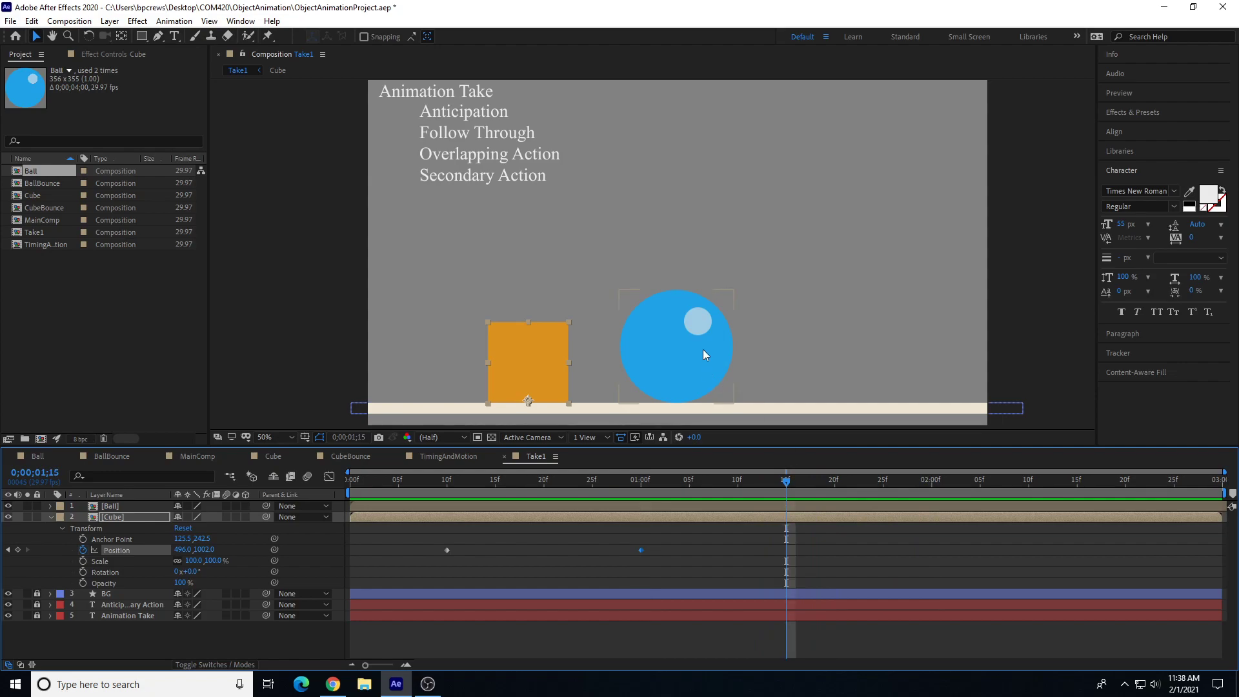
pyautogui.moveTo(521, 344); pyautogui.dragTo(660, 231)
# Step: Land the cube on the floor beyond the ball at 1430, 1004 at 0;00;02;00 and hold it with a keyframe at 0;00;02;15
pyautogui.moveTo(787, 488); pyautogui.dragTo(932, 504)
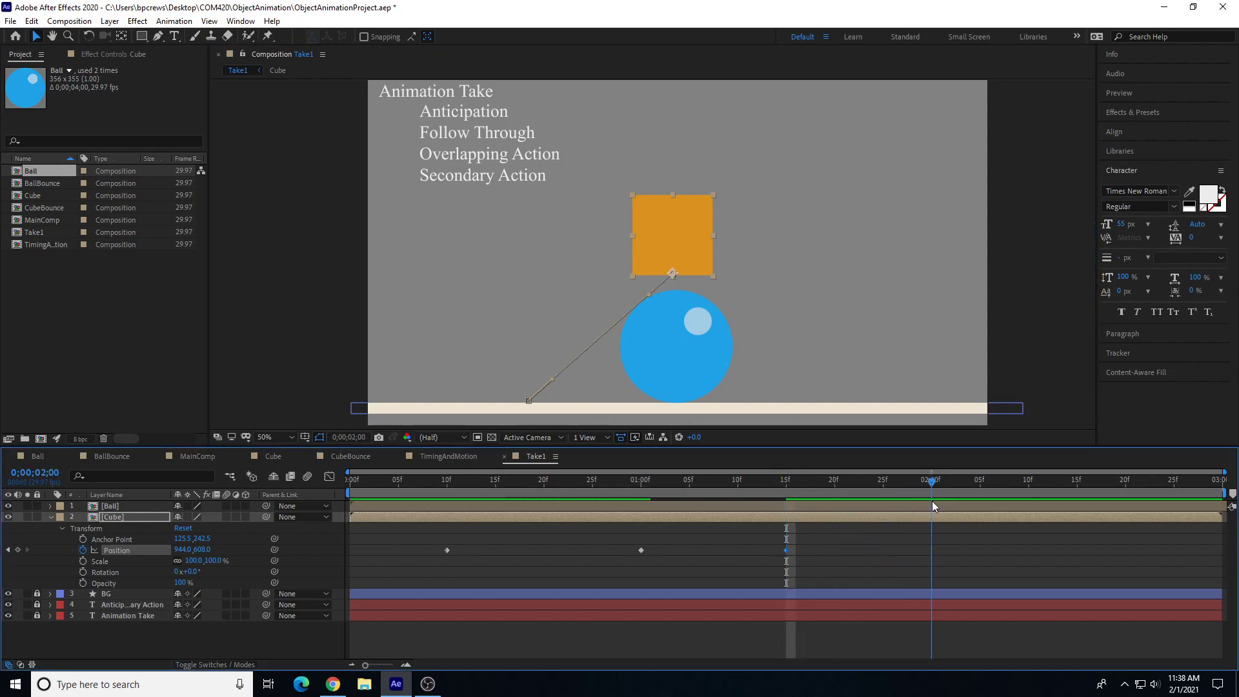
pyautogui.moveTo(668, 236); pyautogui.dragTo(828, 360)
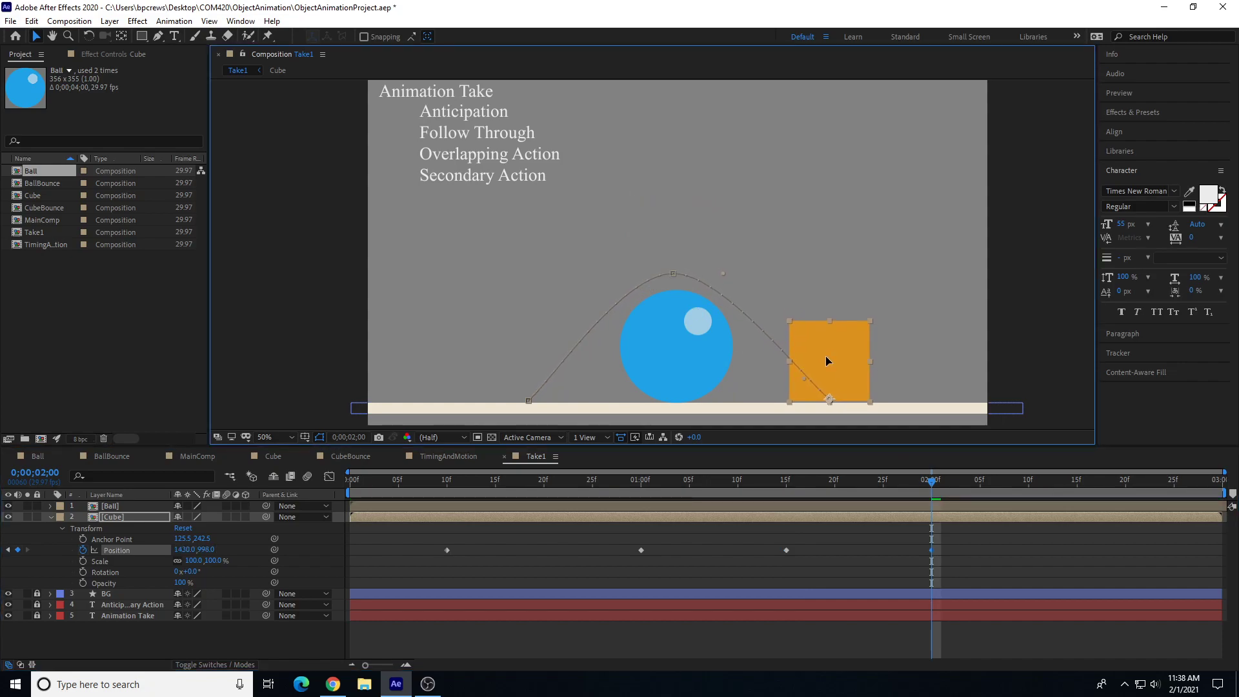
pyautogui.press('Down')
pyautogui.press('Down')
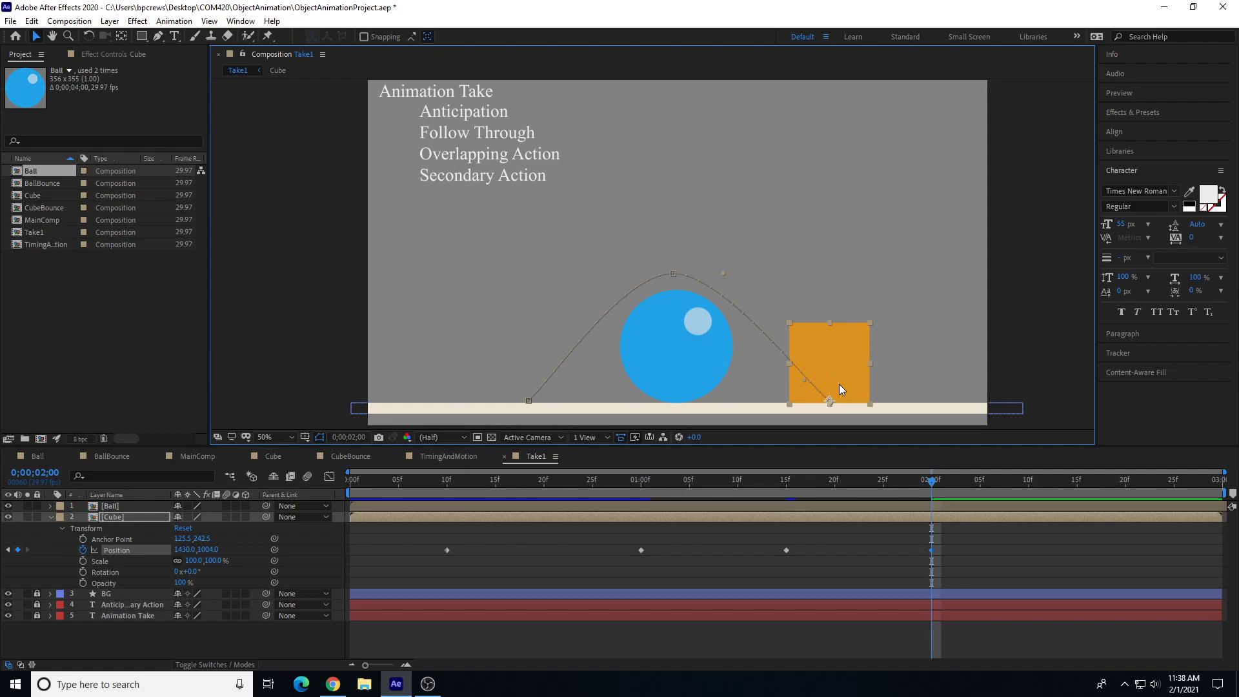
pyautogui.moveTo(933, 485); pyautogui.dragTo(1081, 486)
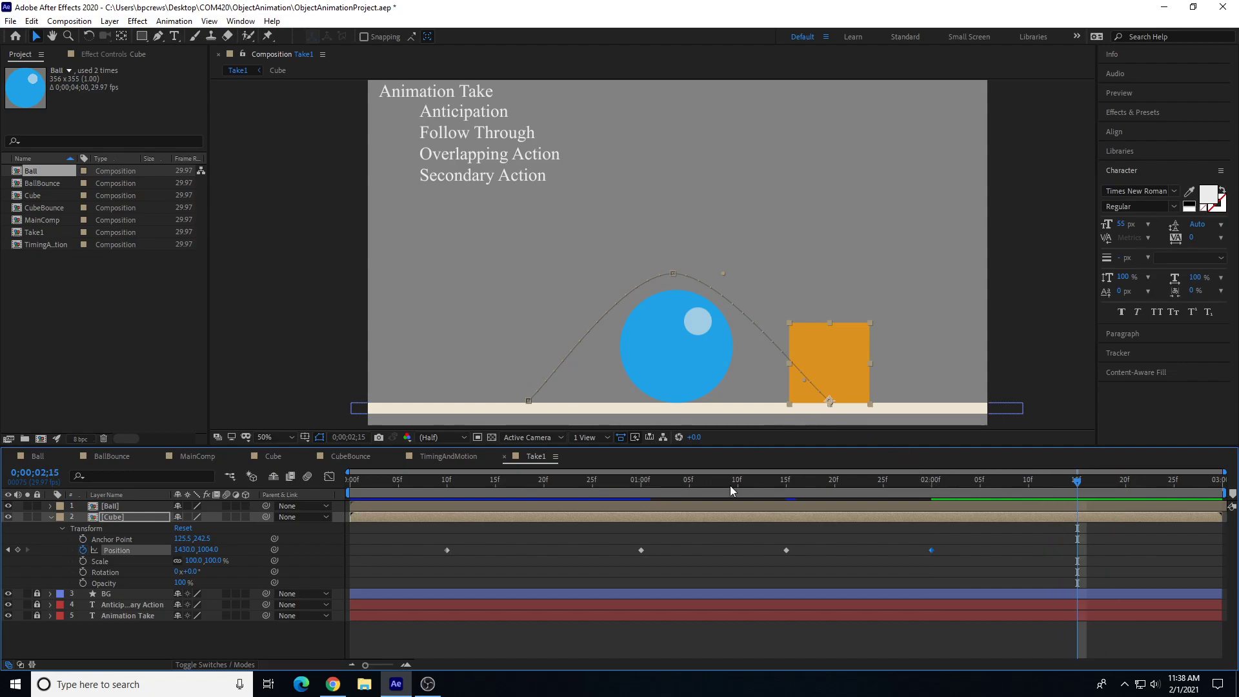
pyautogui.click(18, 550)
# Step: Preview the cube's jump over the ball from the first frame and set the current time to 0;00;00;10
pyautogui.moveTo(989, 478); pyautogui.dragTo(312, 574)
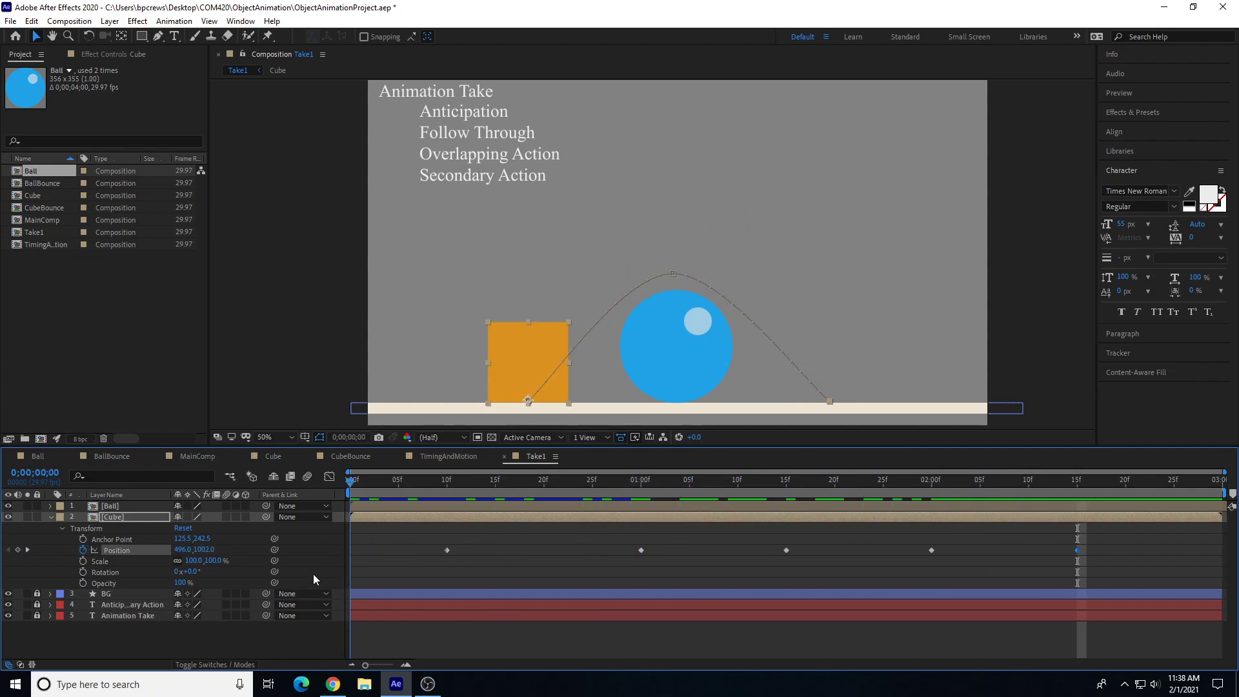
pyautogui.press('space')
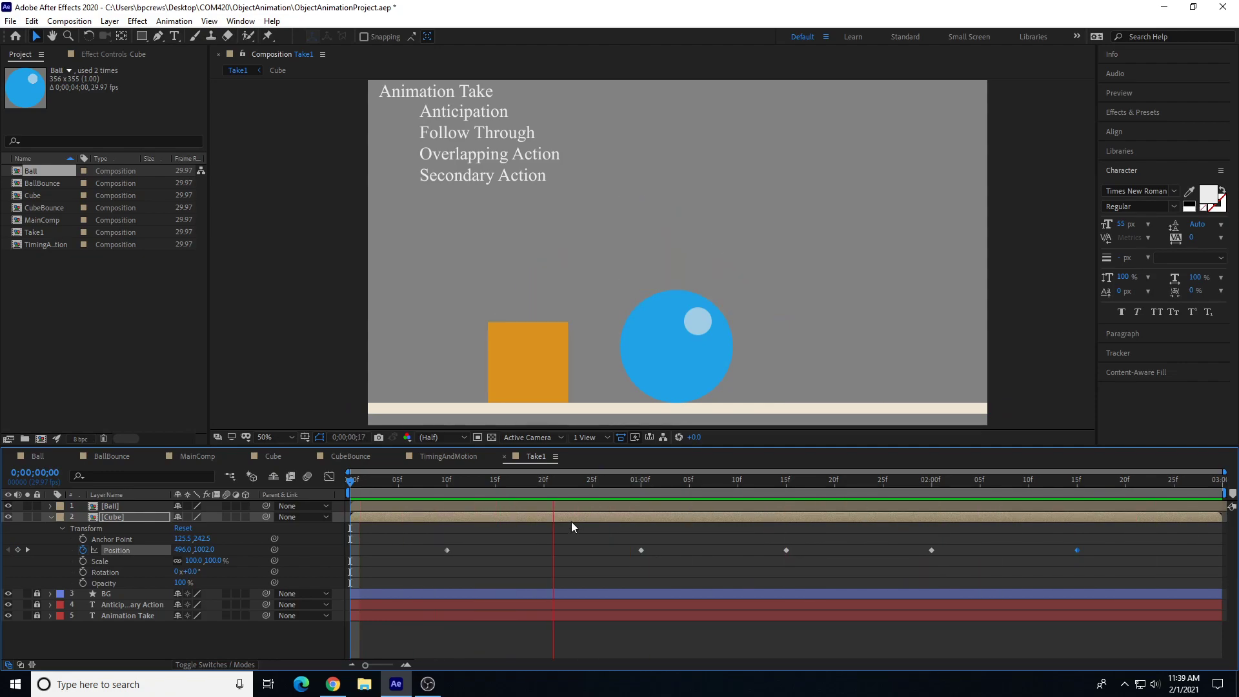
pyautogui.moveTo(610, 478); pyautogui.dragTo(277, 513)
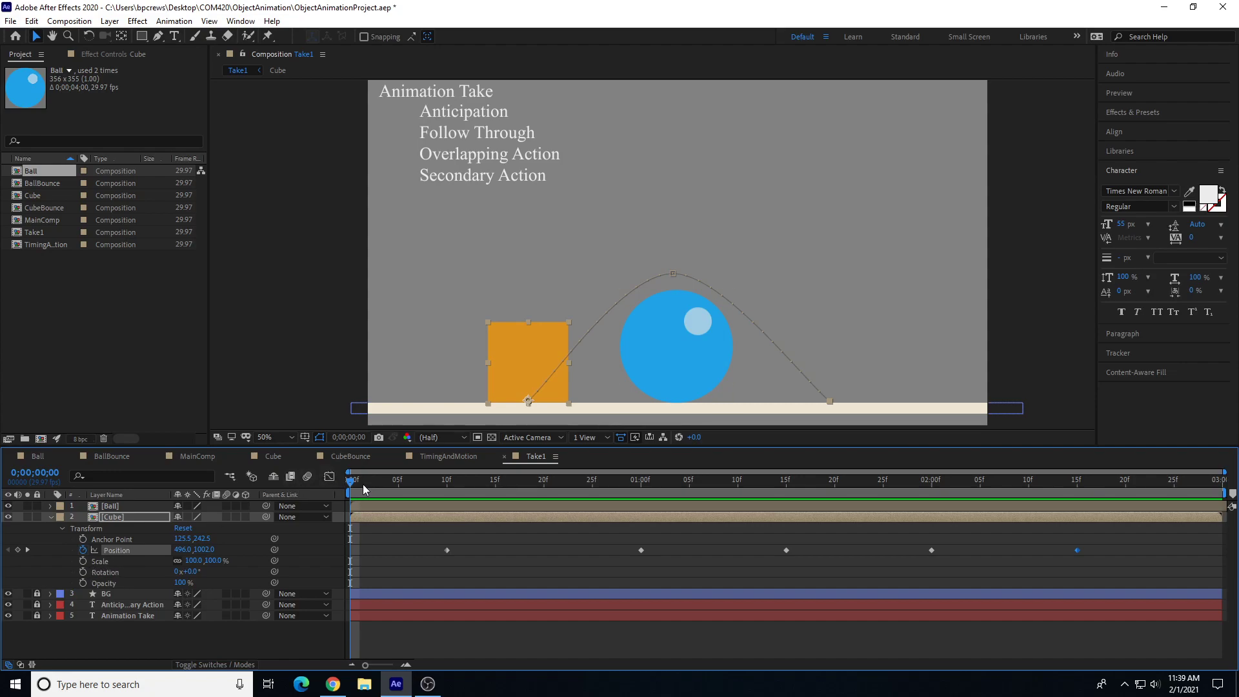
pyautogui.moveTo(378, 486); pyautogui.dragTo(452, 497)
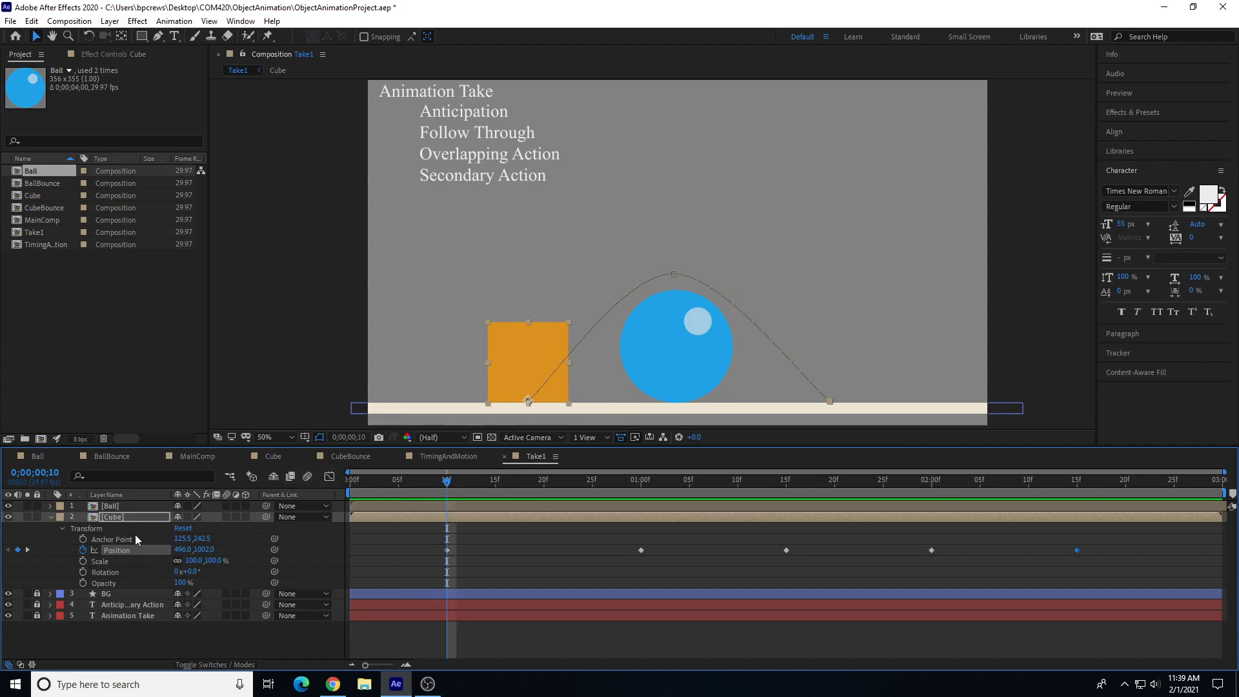
# Step: Keyframe the cube's scale at 0;00;00;10, unlink its proportions, and squash the cube to about 163.7, 61.2% at 0;00;01;00
pyautogui.click(82, 561)
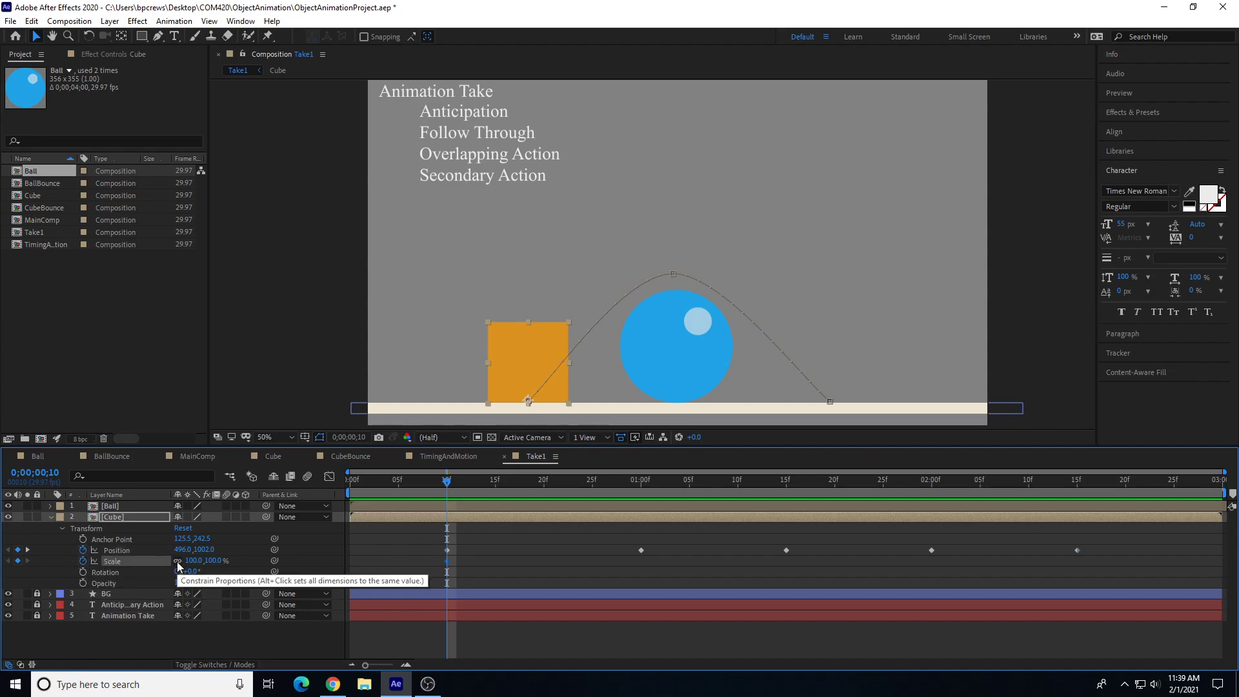
pyautogui.click(178, 562)
pyautogui.click(495, 484)
pyautogui.moveTo(503, 498); pyautogui.dragTo(642, 527)
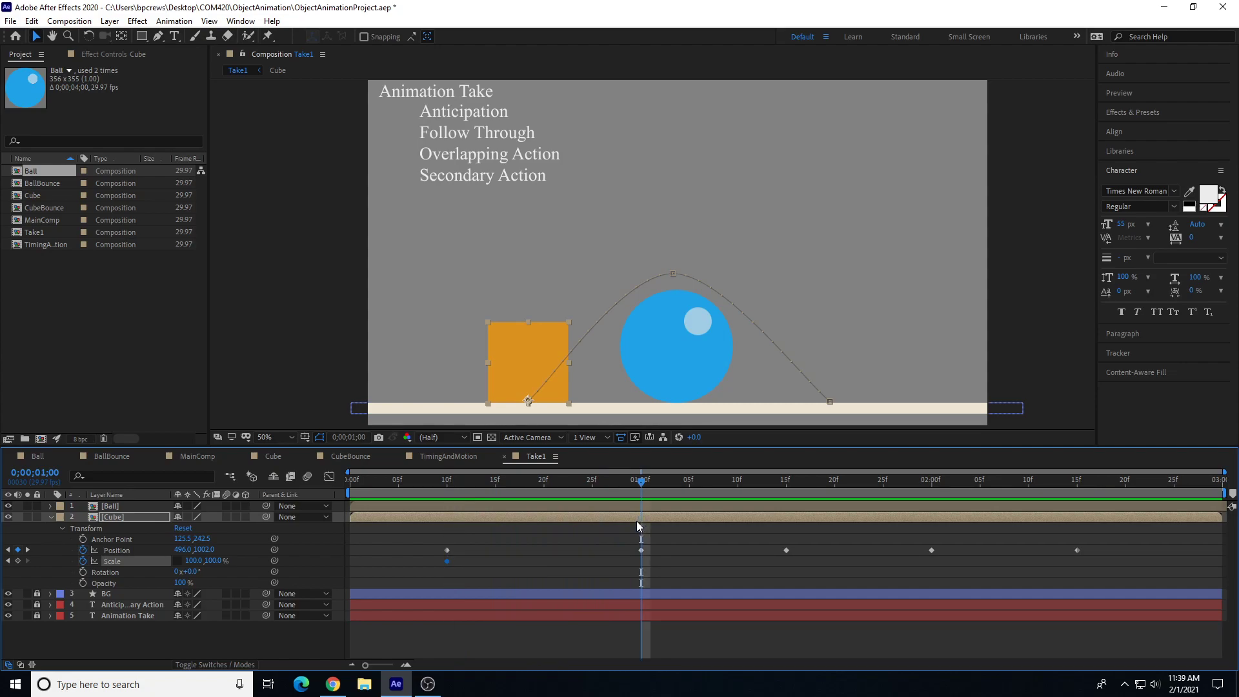
pyautogui.moveTo(528, 321); pyautogui.dragTo(594, 377)
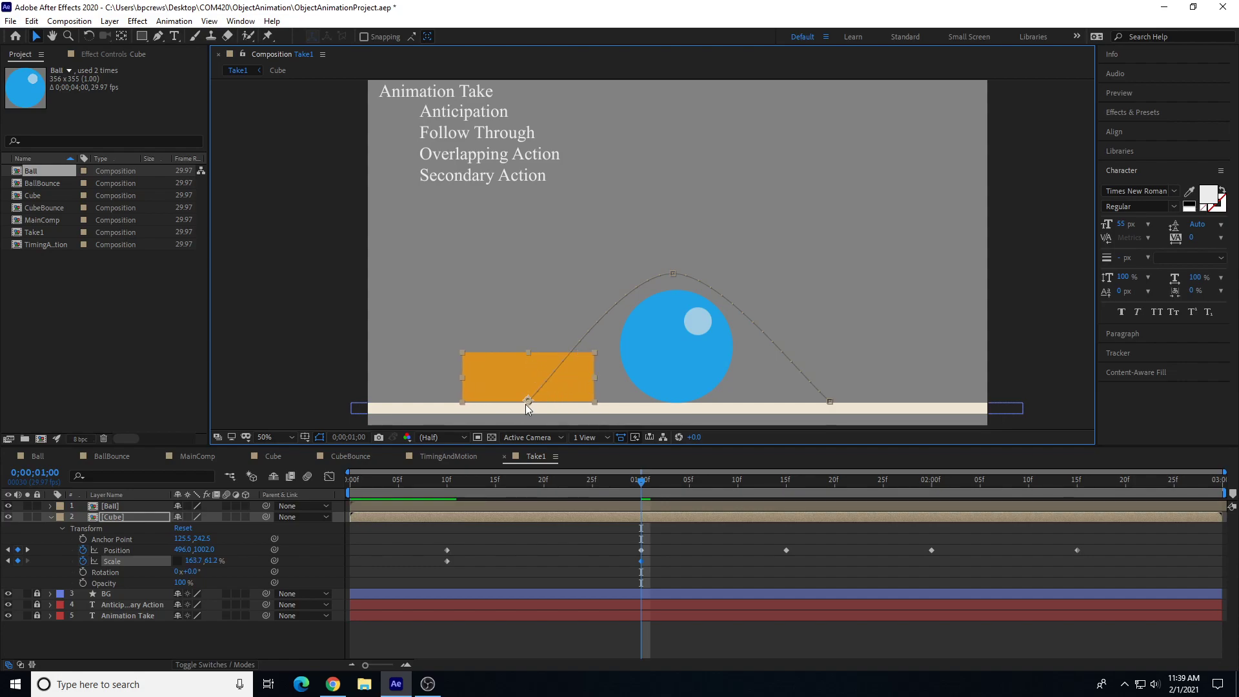
# Step: Review the cube's anticipation squash by scrubbing between 0;00;00;10 and 0;00;01;00
pyautogui.click(342, 332)
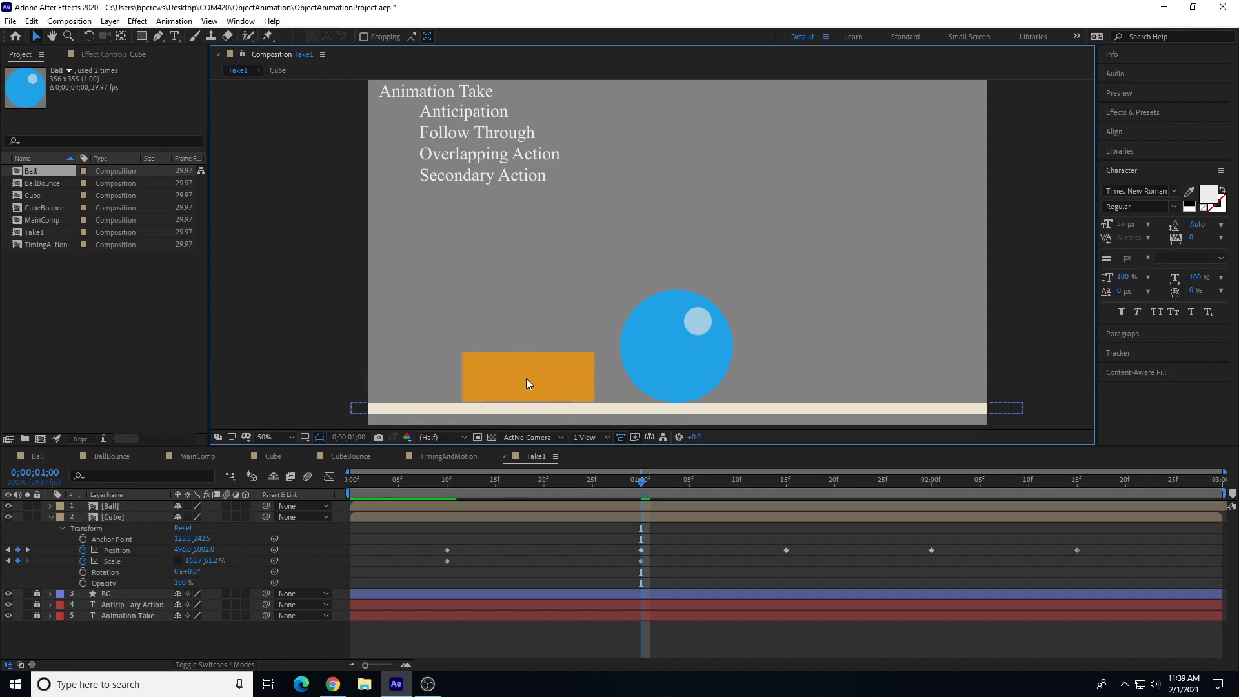
pyautogui.moveTo(478, 478); pyautogui.dragTo(641, 500)
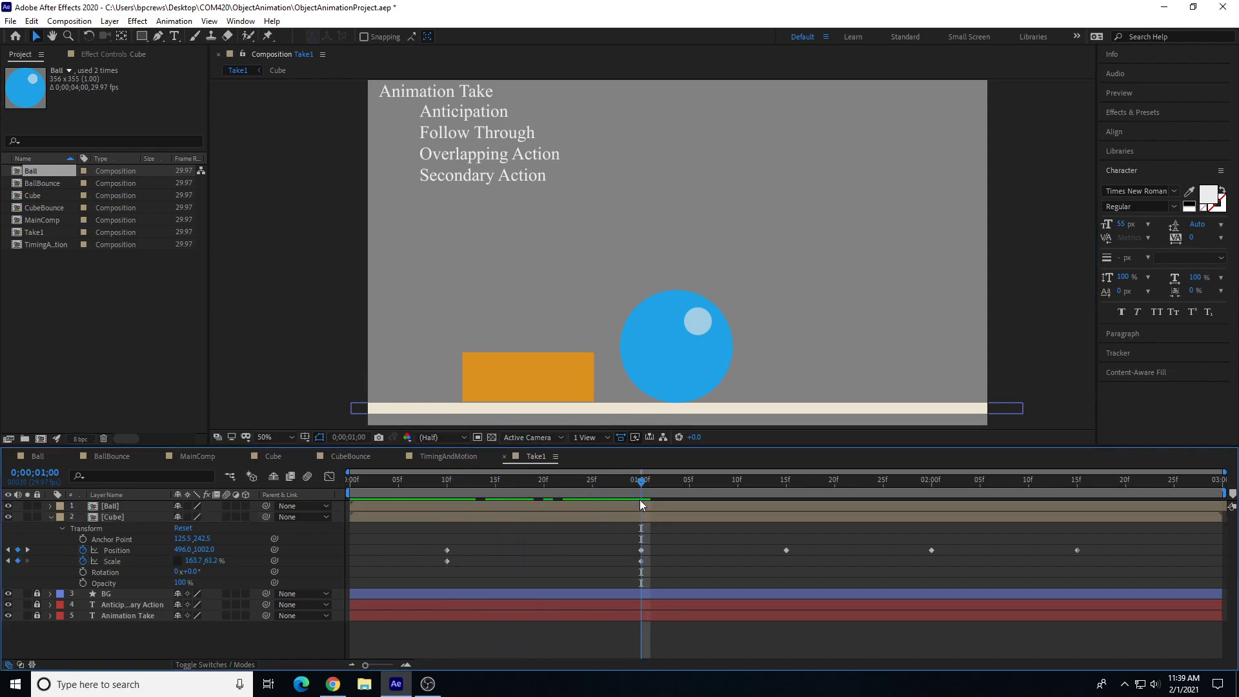
pyautogui.click(542, 378)
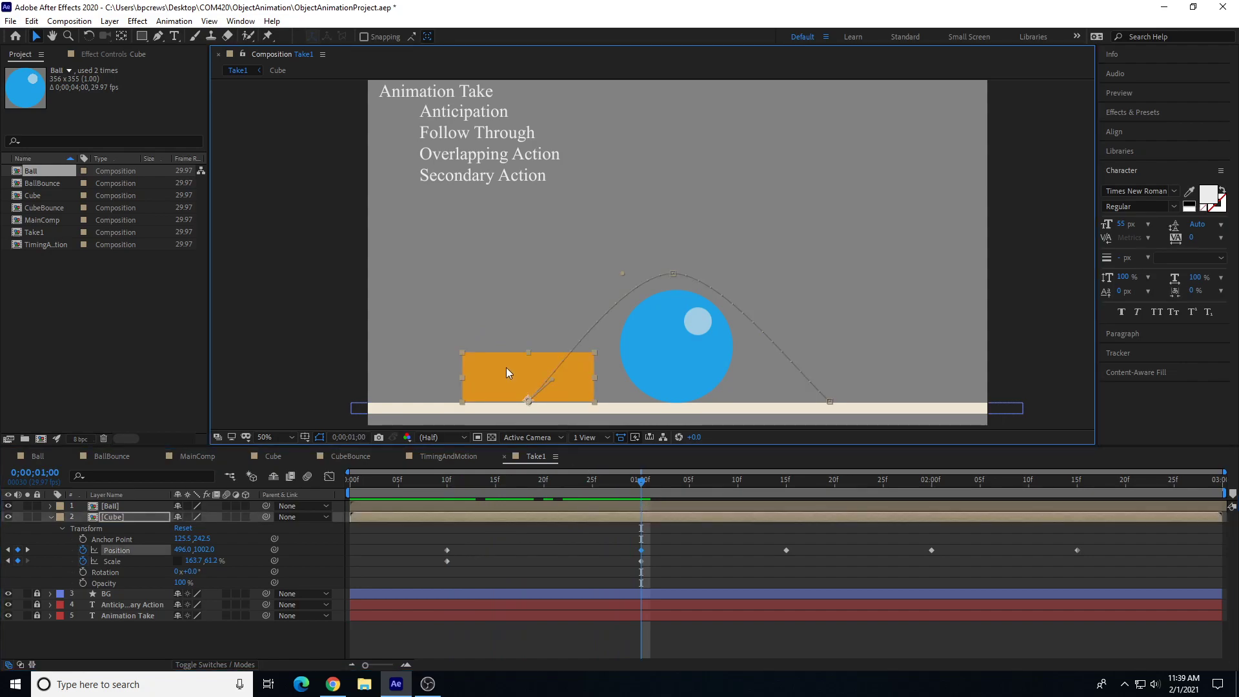
pyautogui.press('Down')
pyautogui.moveTo(641, 481); pyautogui.dragTo(569, 495)
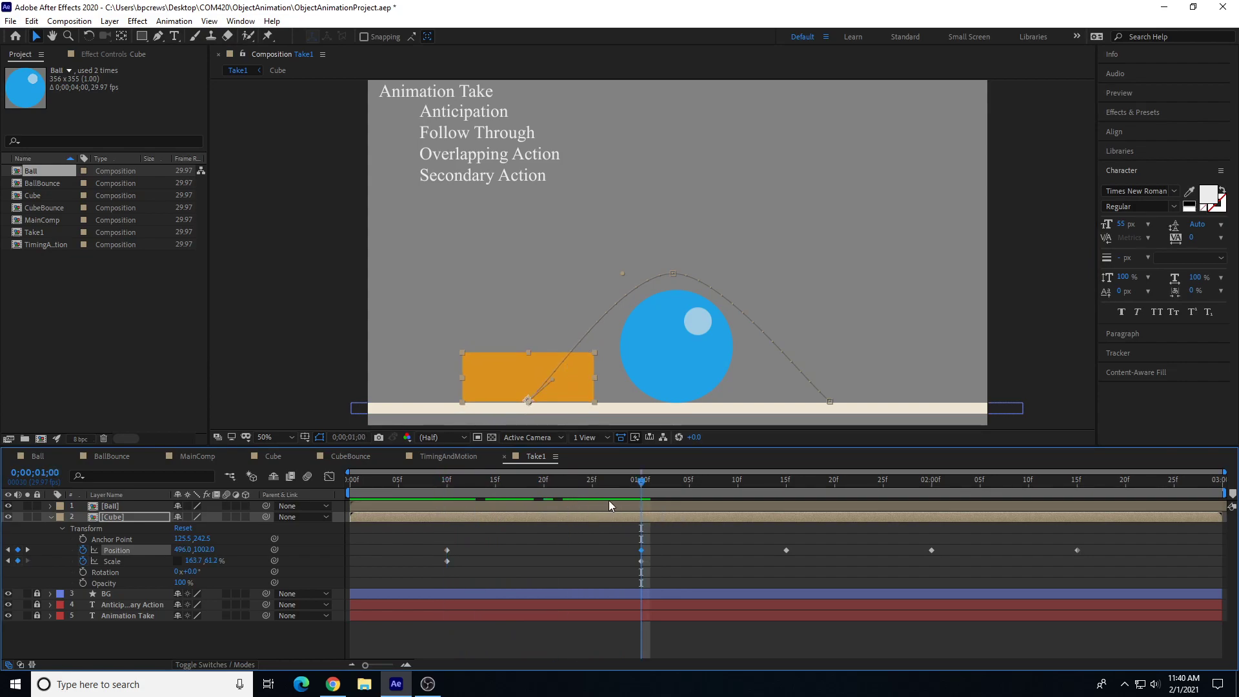
pyautogui.moveTo(605, 478); pyautogui.dragTo(641, 513)
# Step: Stretch the cube tall and narrow at 0;00;01;01, to a scale of about 76.1, 115.7%
pyautogui.moveTo(642, 493)
pyautogui.mouseDown()
pyautogui.moveTo(684, 490)
pyautogui.moveTo(637, 488)
pyautogui.moveTo(648, 497)
pyautogui.mouseUp()
pyautogui.click(647, 495)
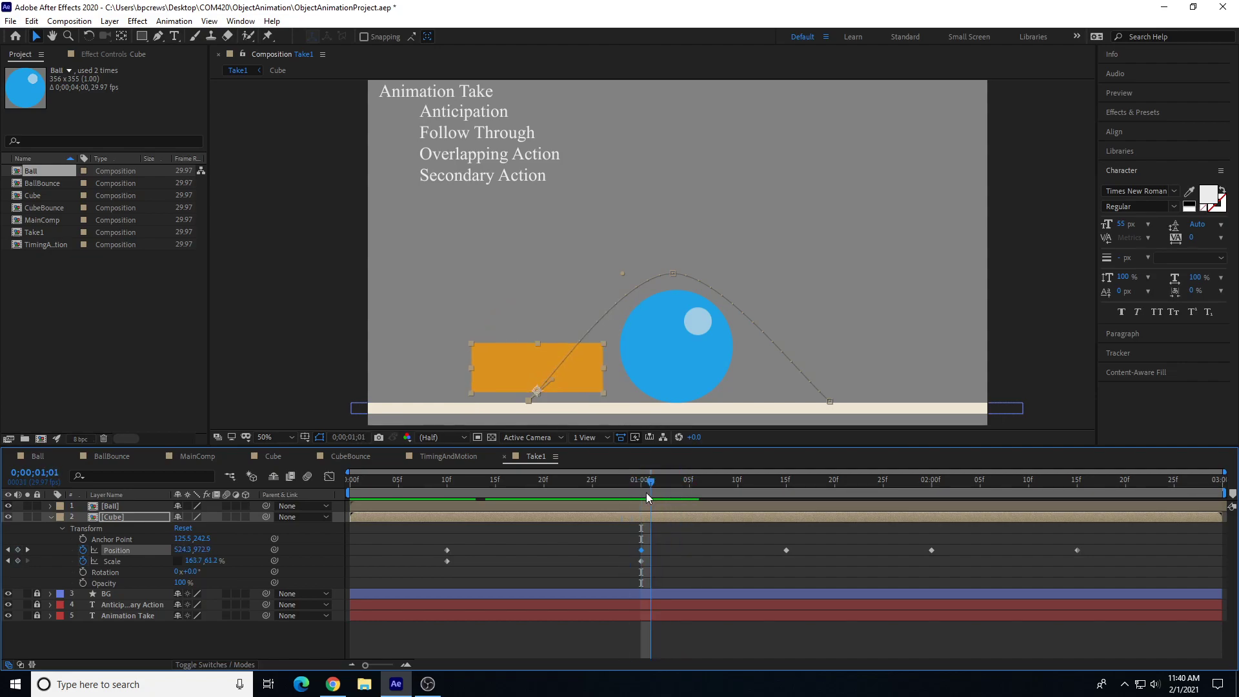
pyautogui.moveTo(536, 346); pyautogui.dragTo(552, 303)
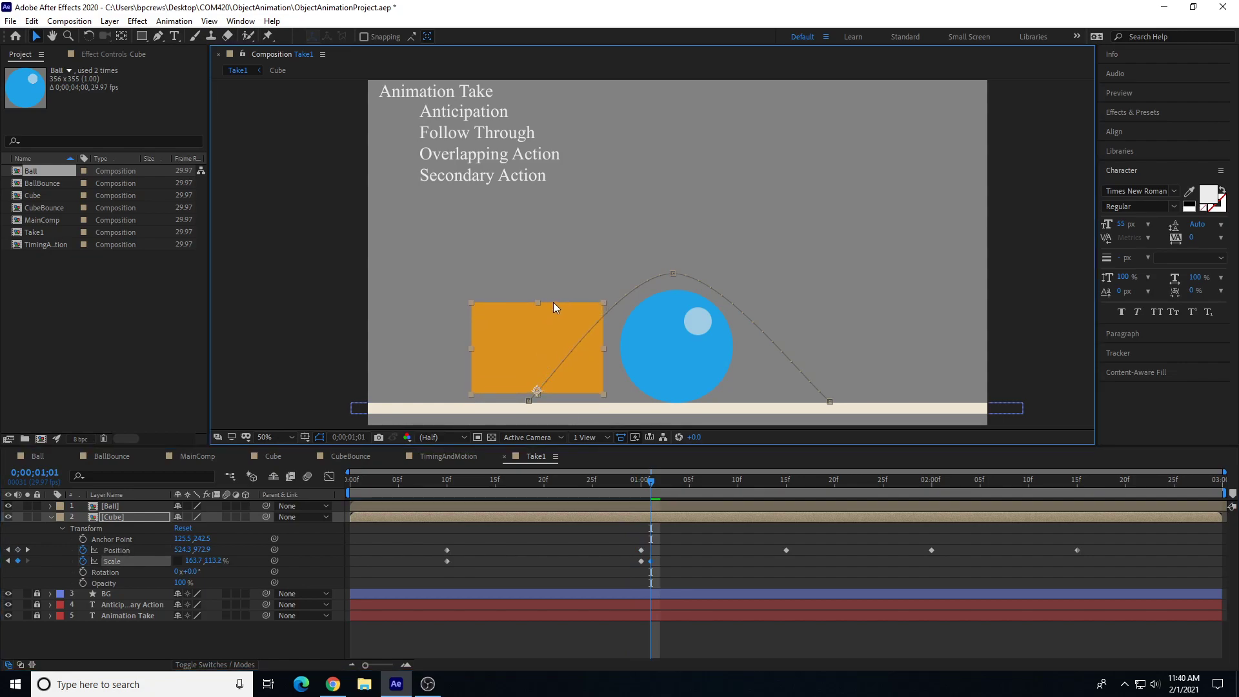
pyautogui.moveTo(606, 346); pyautogui.dragTo(569, 345)
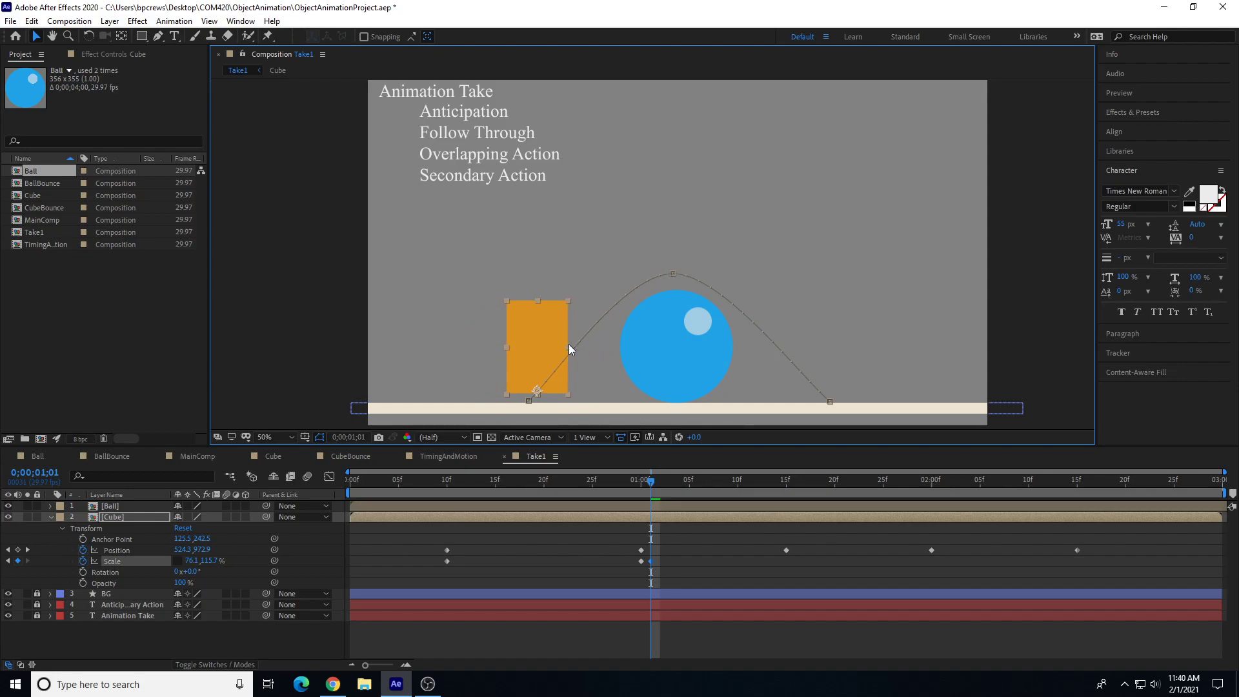
# Step: Set the cube's scale to 100, 100% at 0;00;01;15, the peak of the jump
pyautogui.click(640, 481)
pyautogui.moveTo(642, 485); pyautogui.dragTo(780, 508)
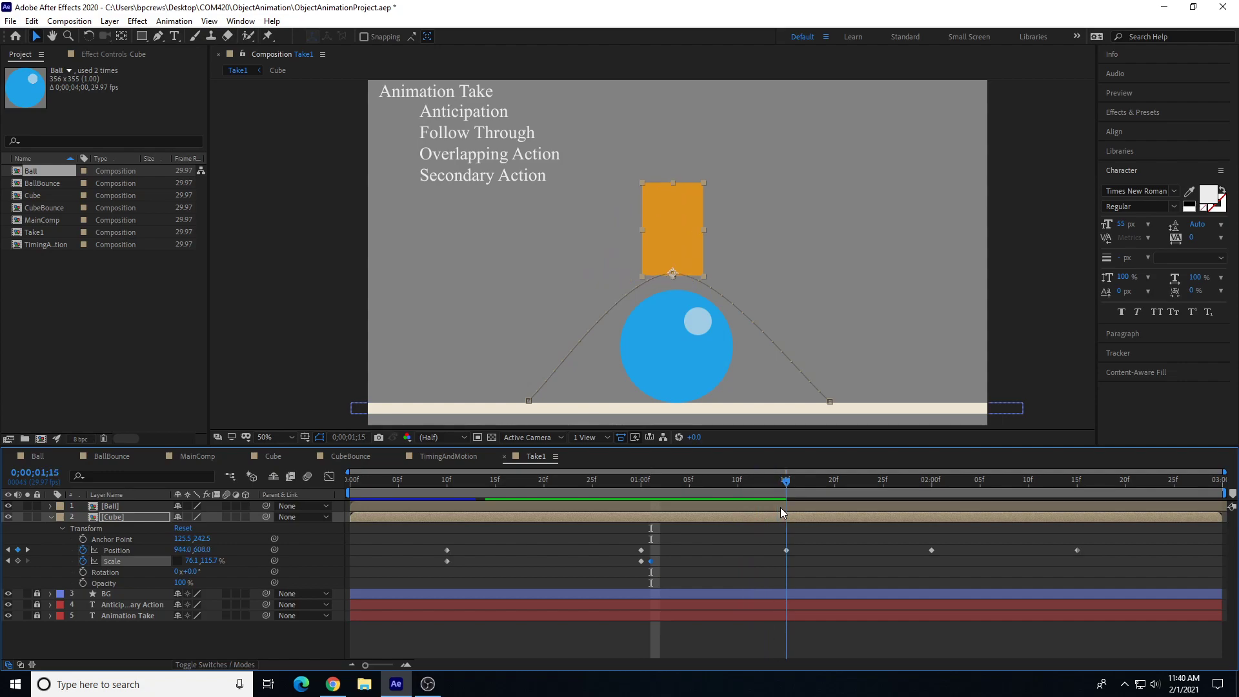
pyautogui.click(194, 561)
pyautogui.write('1')
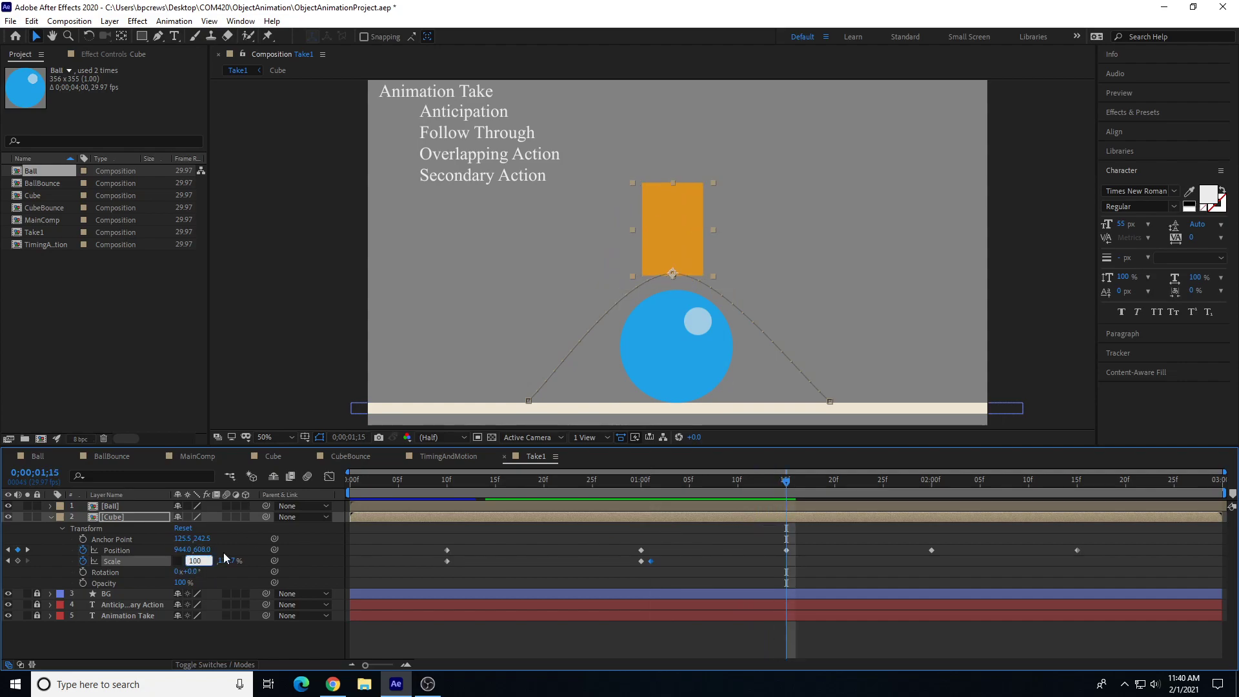
pyautogui.write('00')
pyautogui.press('Return')
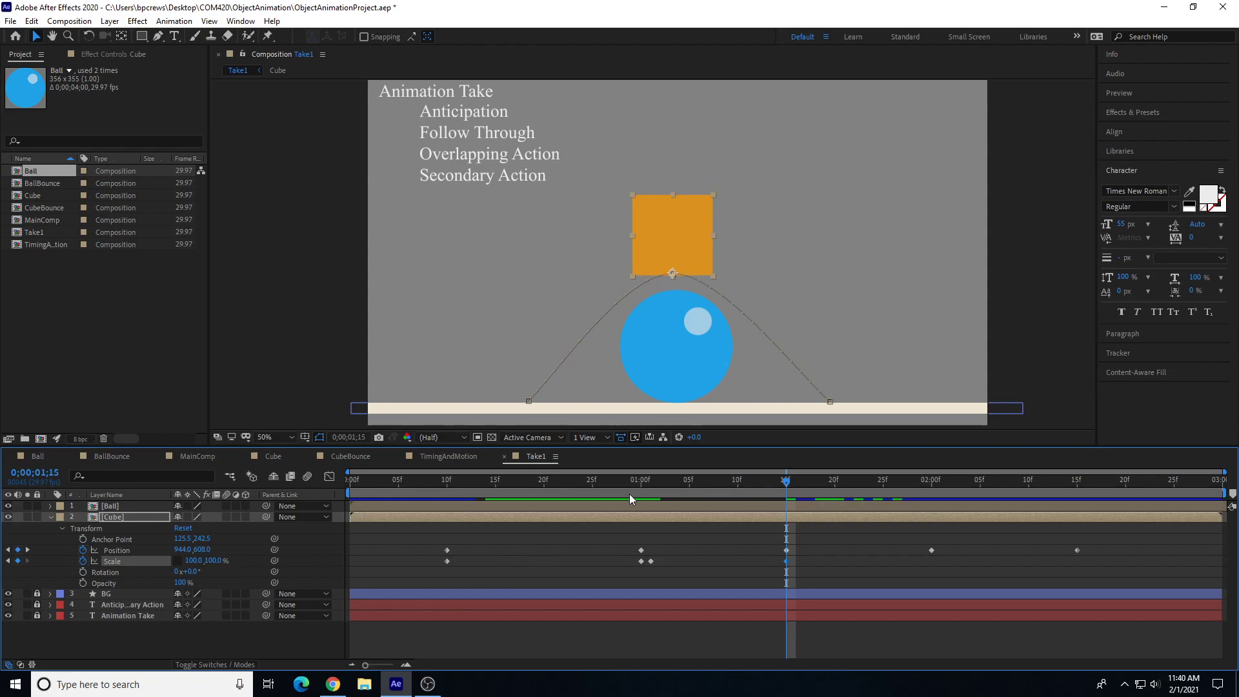
# Step: Stretch the cube to a scale of about 76.1, 137.1% at 0;00;01;29, just before it lands
pyautogui.moveTo(787, 488); pyautogui.dragTo(924, 505)
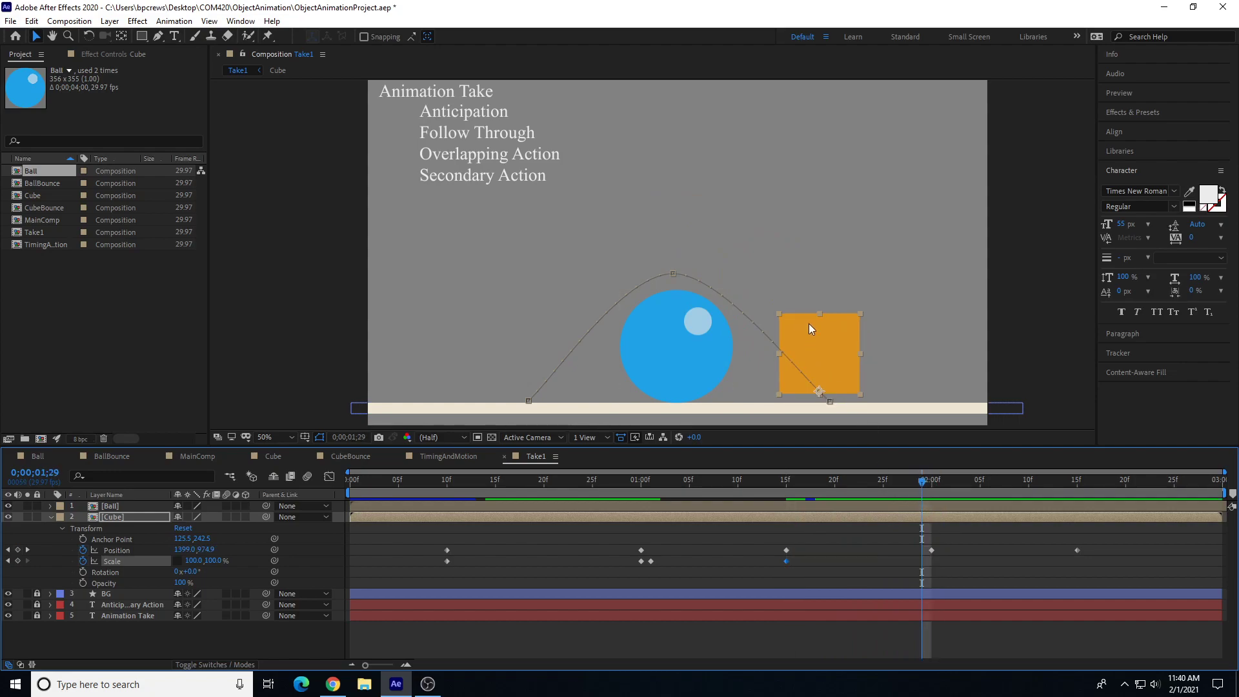
pyautogui.moveTo(822, 316); pyautogui.dragTo(821, 297)
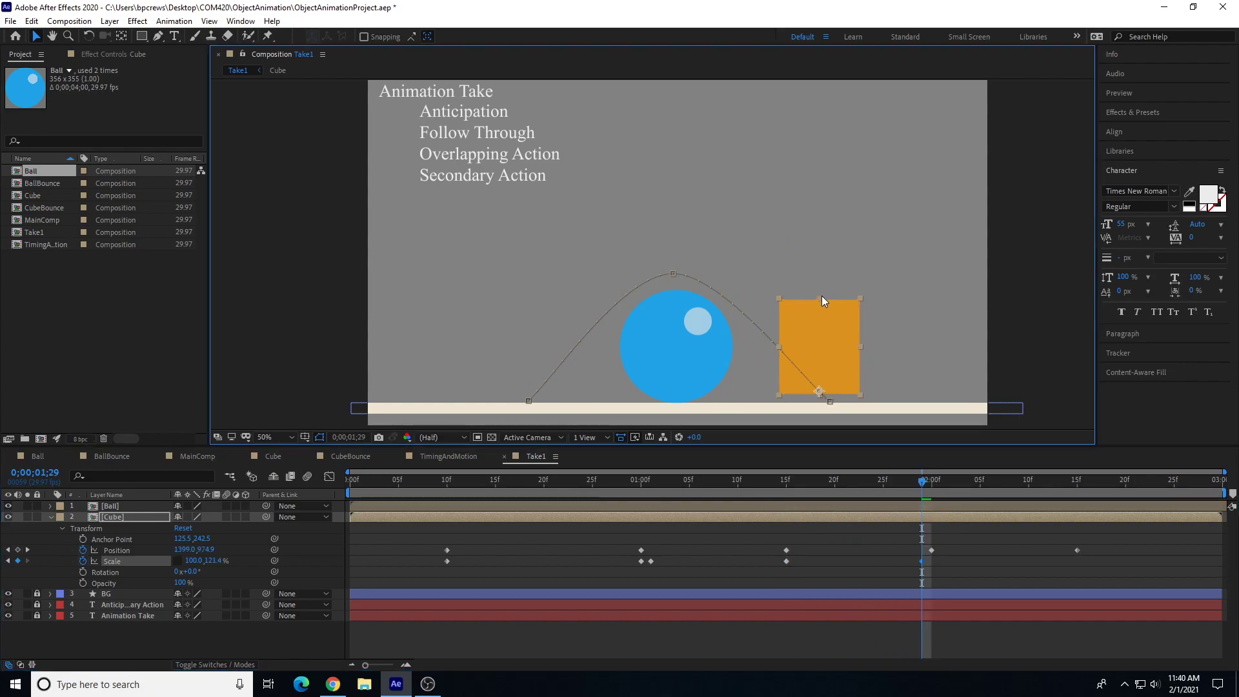
pyautogui.moveTo(782, 340); pyautogui.dragTo(790, 338)
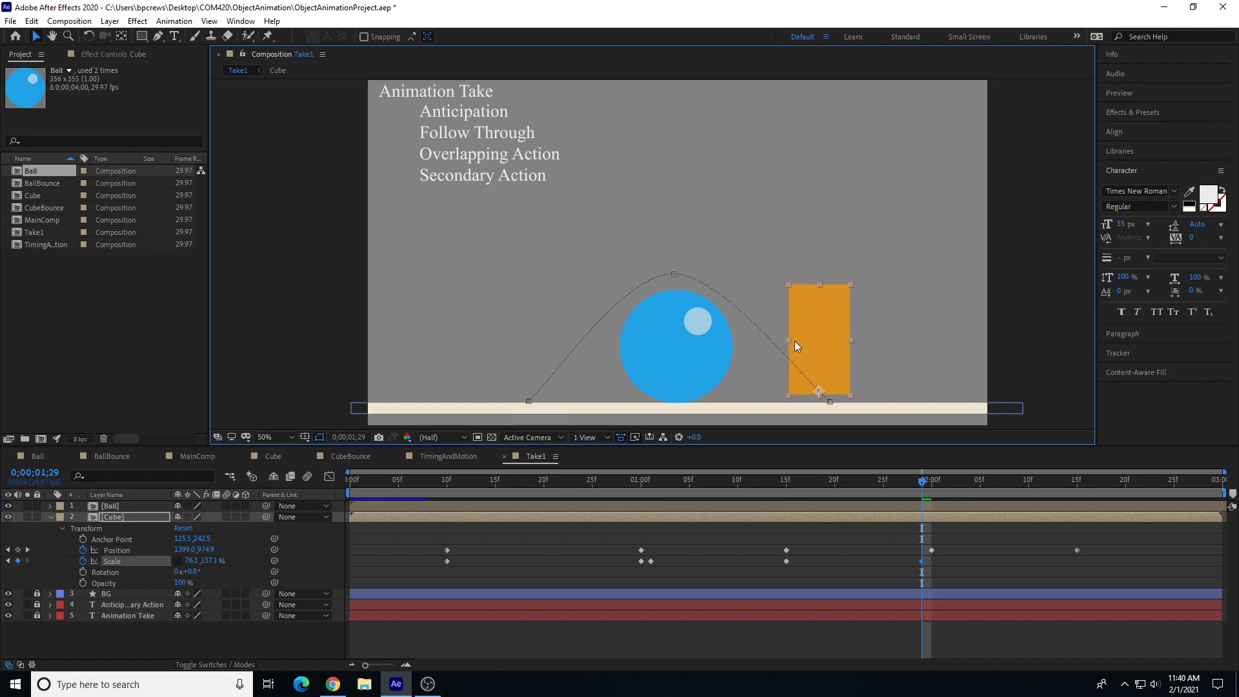
# Step: Squash the cube on landing at 0;00;02;00 to a scale of about 146.2, 85.2%
pyautogui.moveTo(924, 487); pyautogui.dragTo(935, 486)
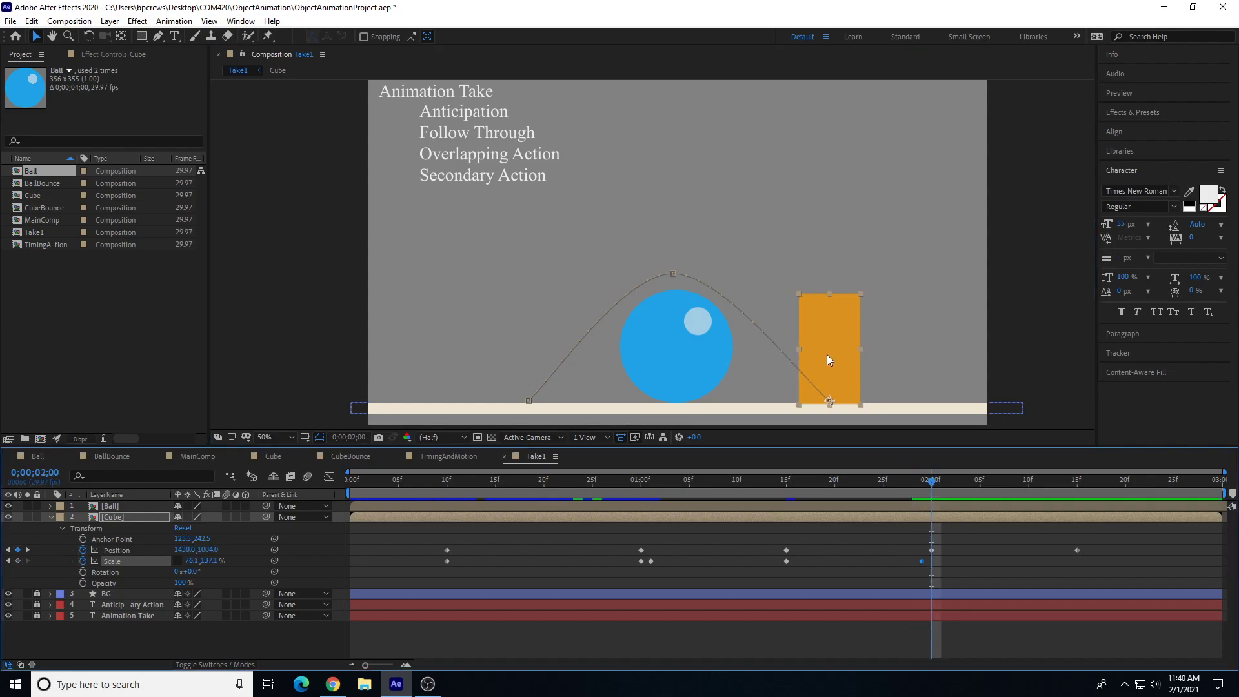
pyautogui.moveTo(799, 347); pyautogui.dragTo(769, 350)
pyautogui.moveTo(828, 294); pyautogui.dragTo(826, 335)
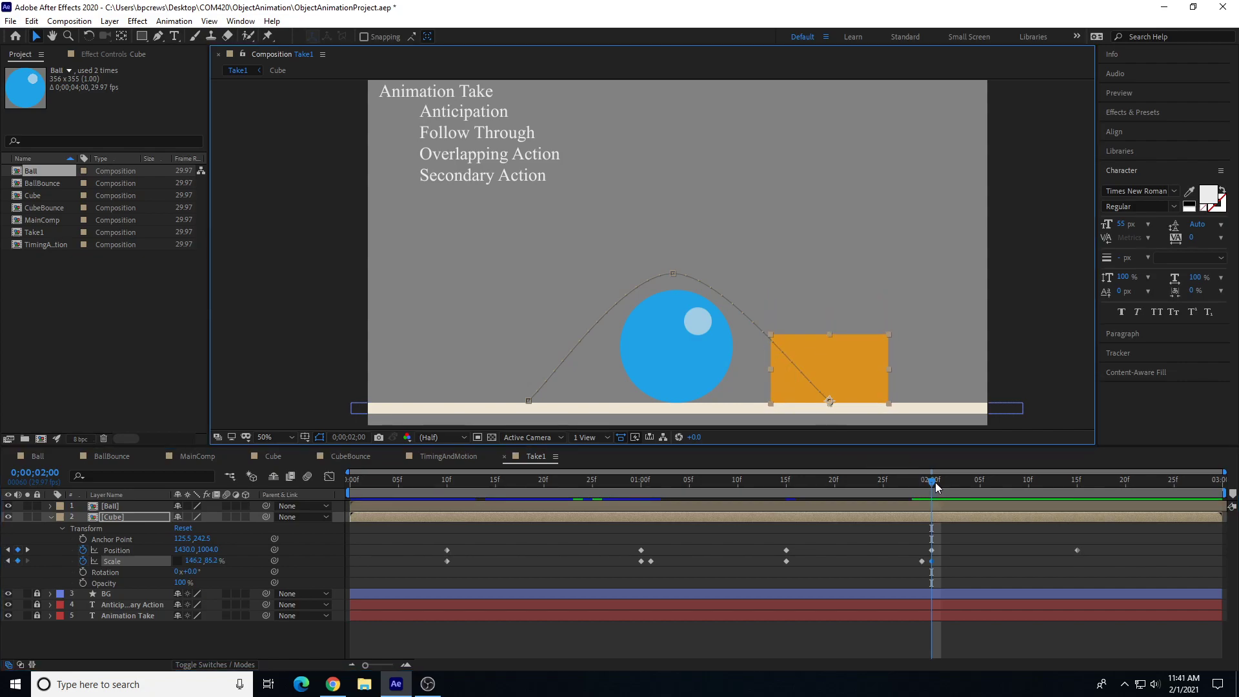
# Step: Set the cube's scale to 100, 100% at 0;00;02;15
pyautogui.moveTo(937, 484); pyautogui.dragTo(1079, 511)
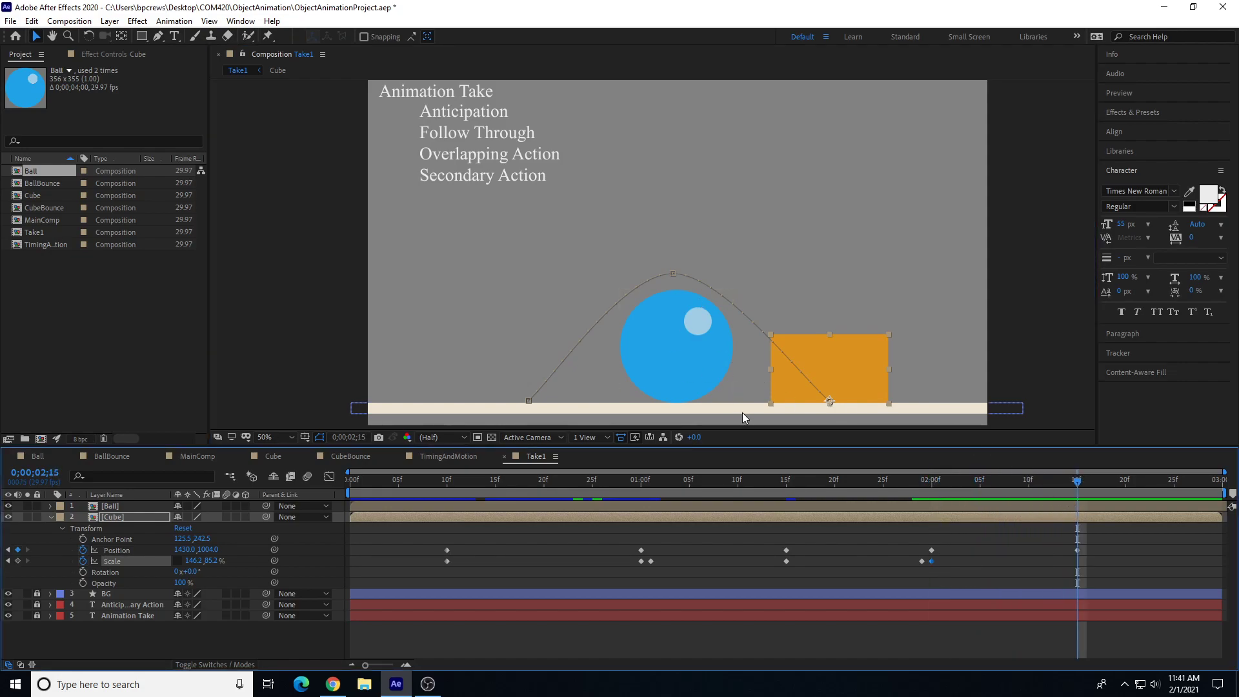
pyautogui.click(194, 561)
pyautogui.write('100')
pyautogui.press('Tab')
pyautogui.write('1')
pyautogui.press('Return')
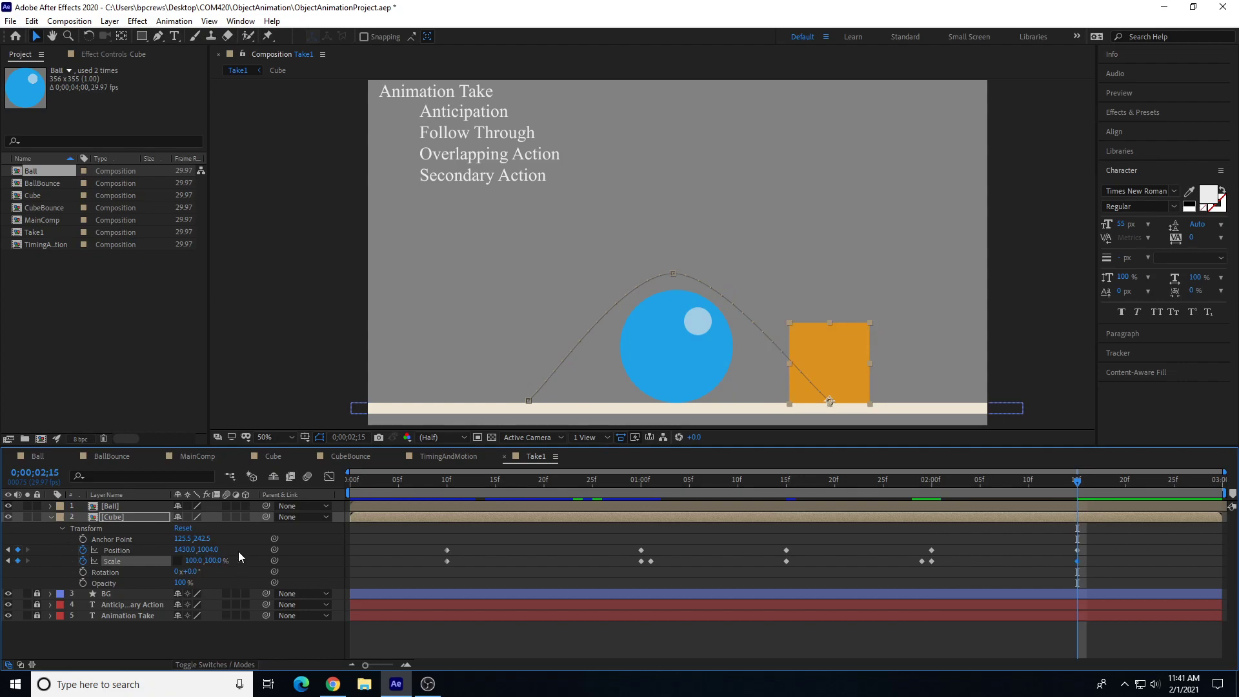
# Step: Preview the cube's squash-and-stretch jump from the start and scrub through its anticipation and landing
pyautogui.moveTo(919, 479); pyautogui.dragTo(369, 545)
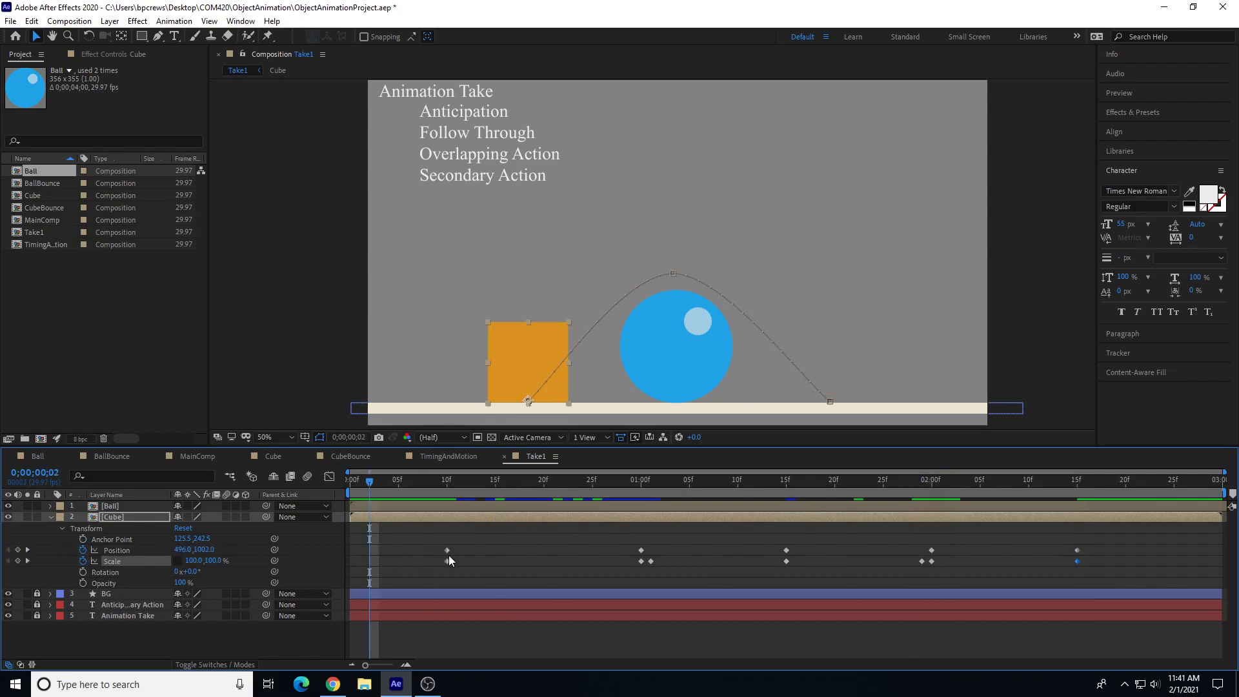
pyautogui.press('space')
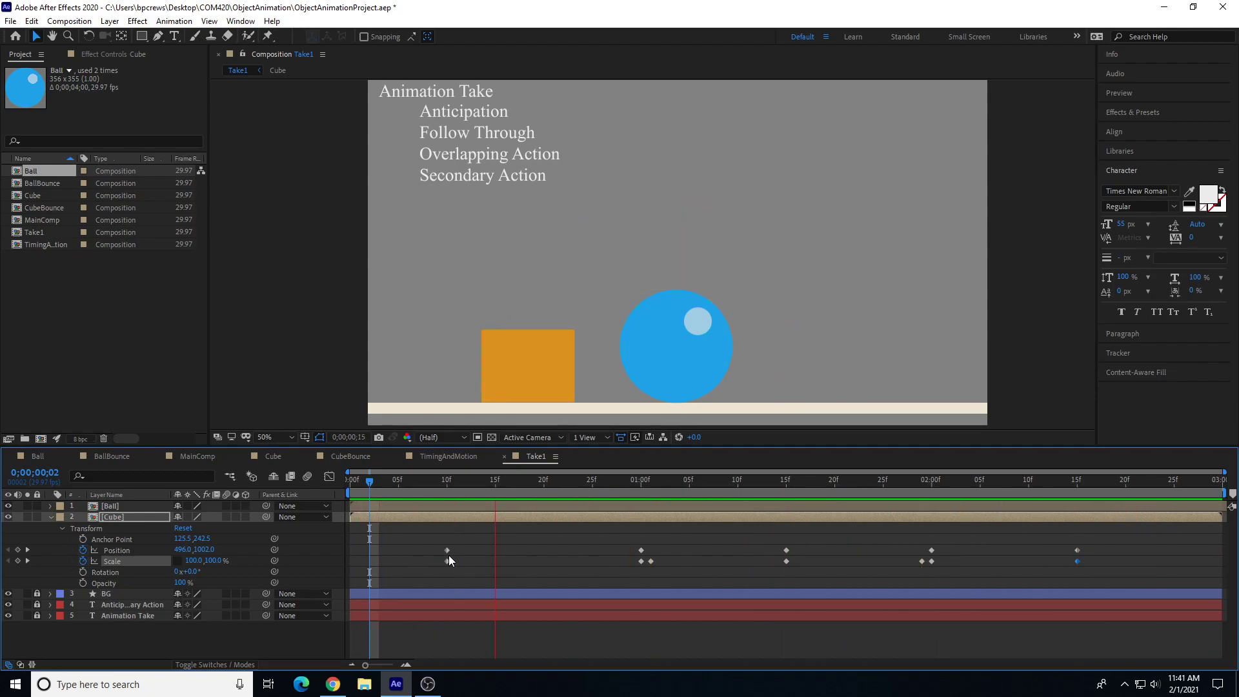
pyautogui.moveTo(433, 478); pyautogui.dragTo(505, 524)
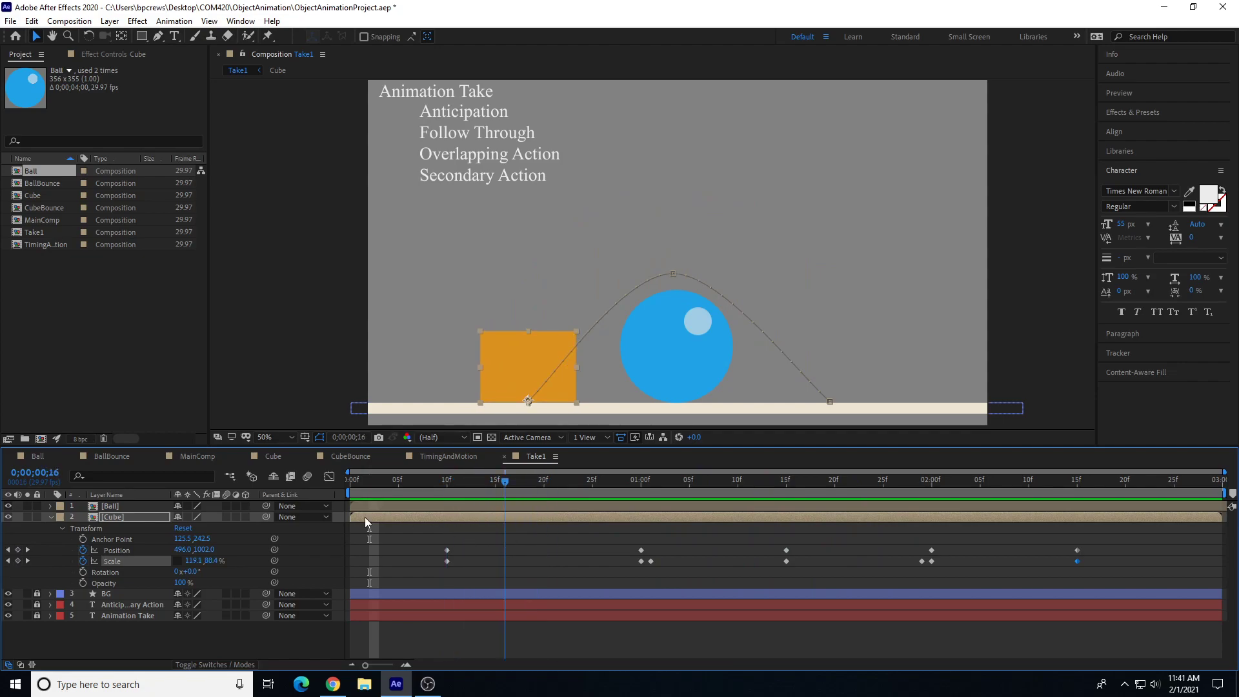
pyautogui.press('space')
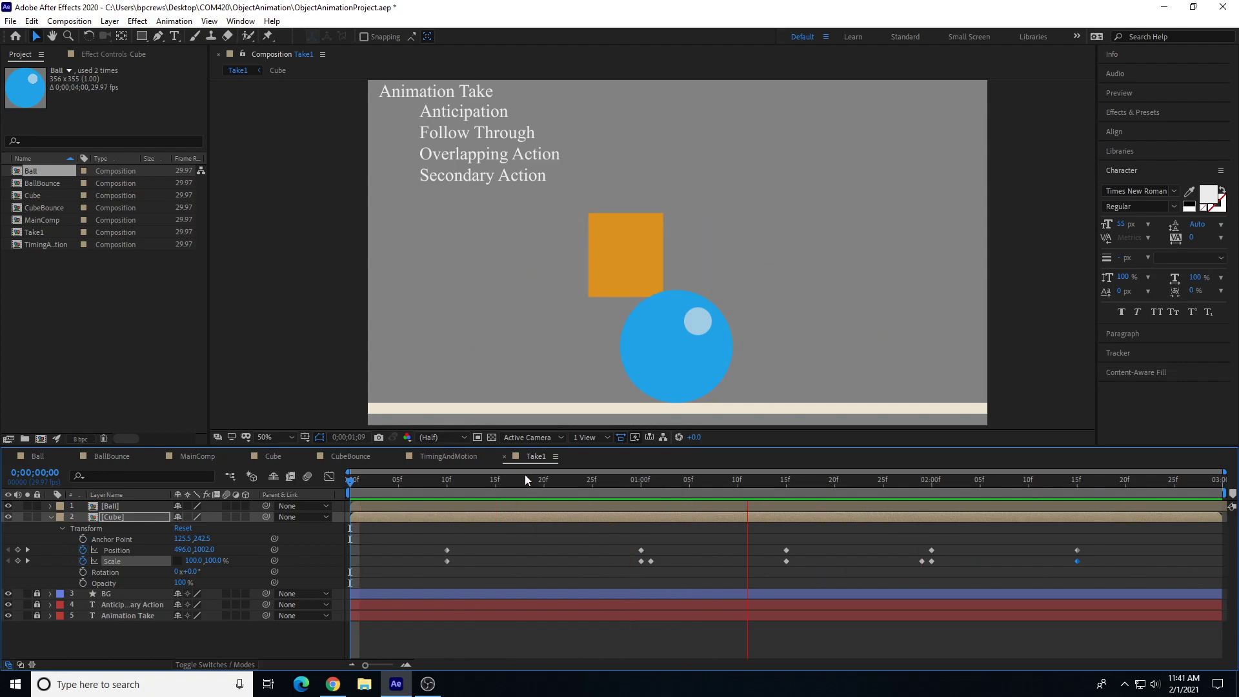
pyautogui.moveTo(932, 491); pyautogui.dragTo(1079, 515)
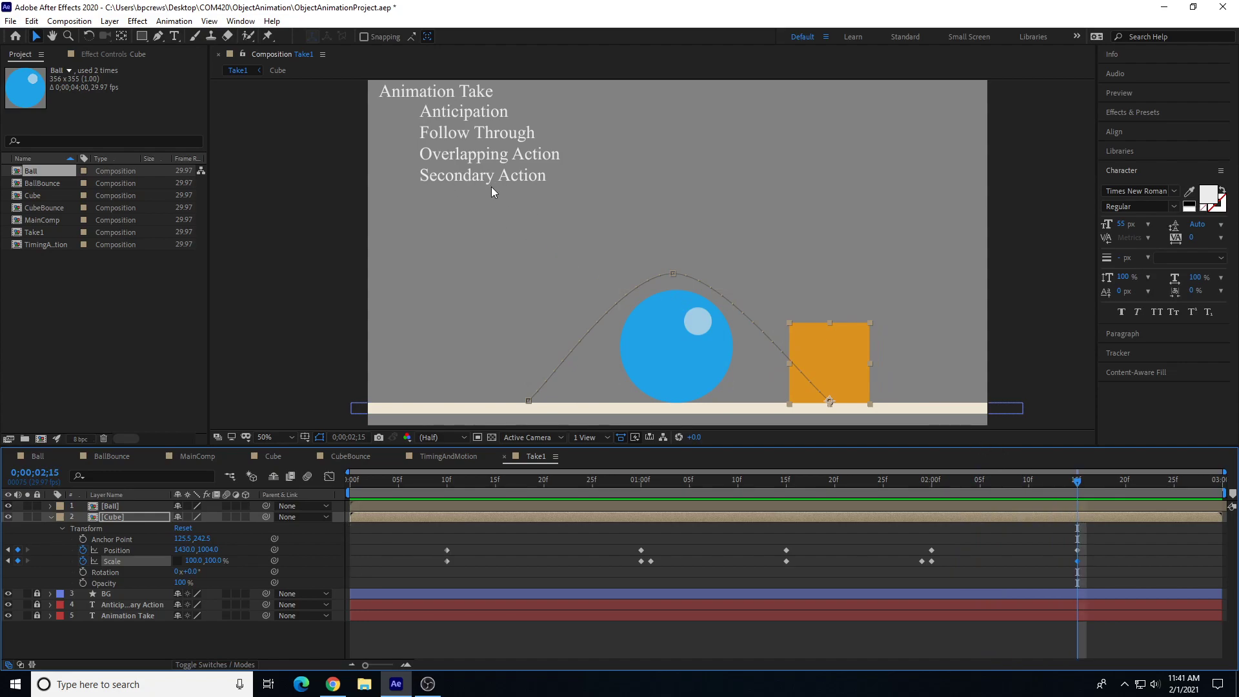
# Step: Add a rotation keyframe of 0° to the cube at 0;00;01;00
pyautogui.moveTo(579, 482); pyautogui.dragTo(652, 553)
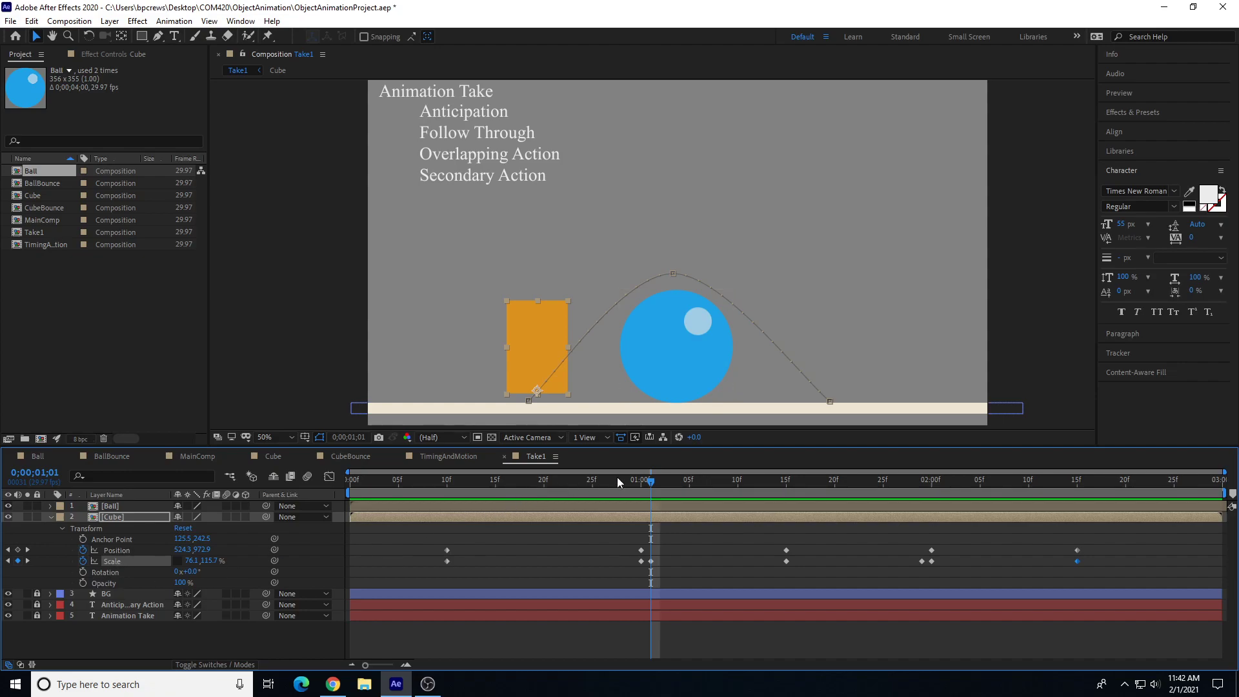
pyautogui.moveTo(648, 488); pyautogui.dragTo(643, 488)
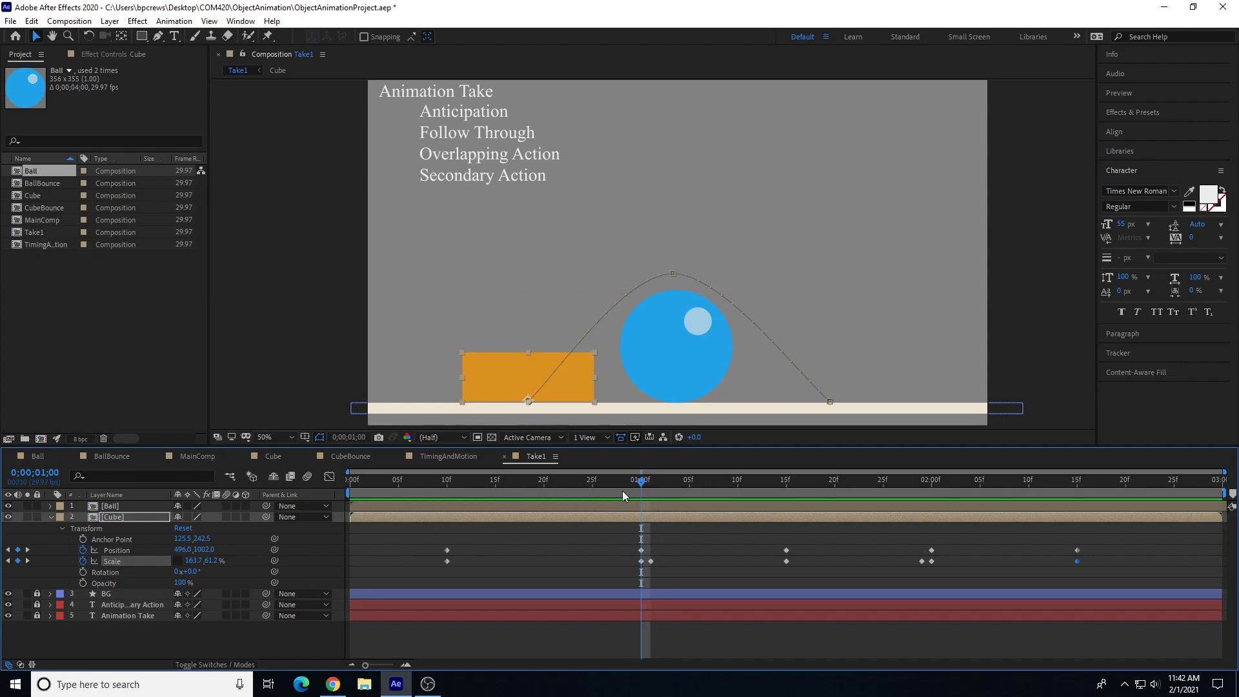
pyautogui.click(83, 573)
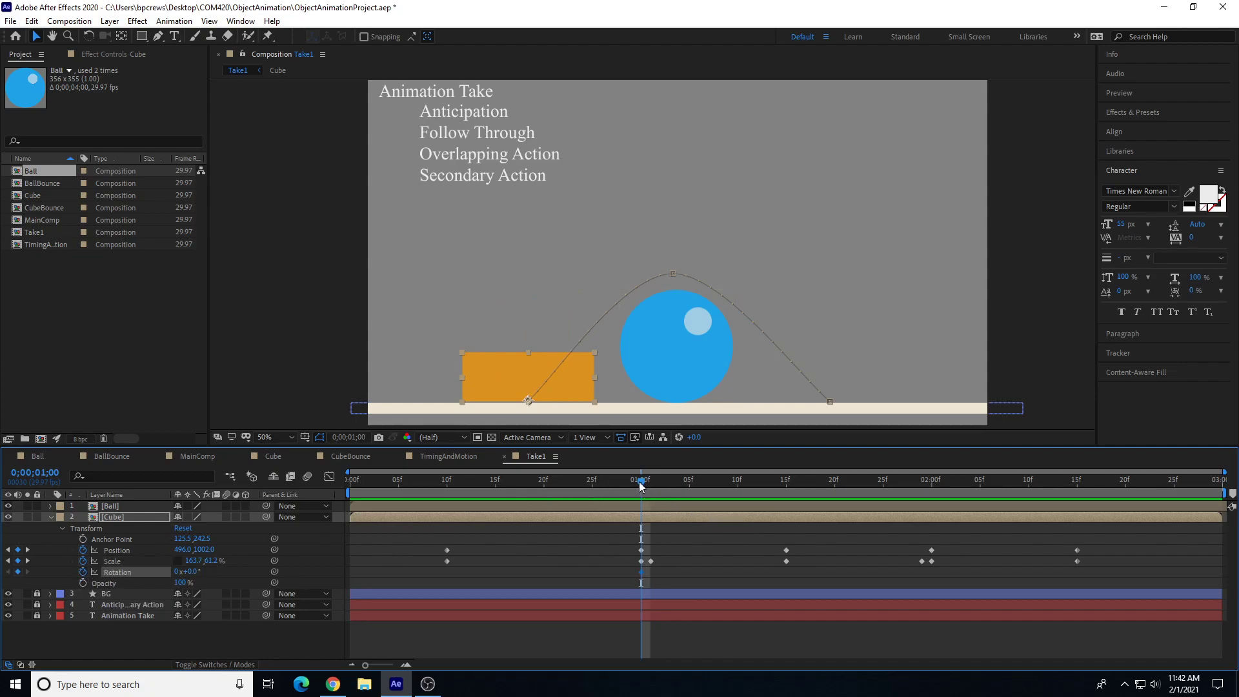
# Step: At 0;00;01;01, rotate the cube to 30° and raise it off the floor to position 524.3, 946.9
pyautogui.moveTo(645, 486); pyautogui.dragTo(649, 486)
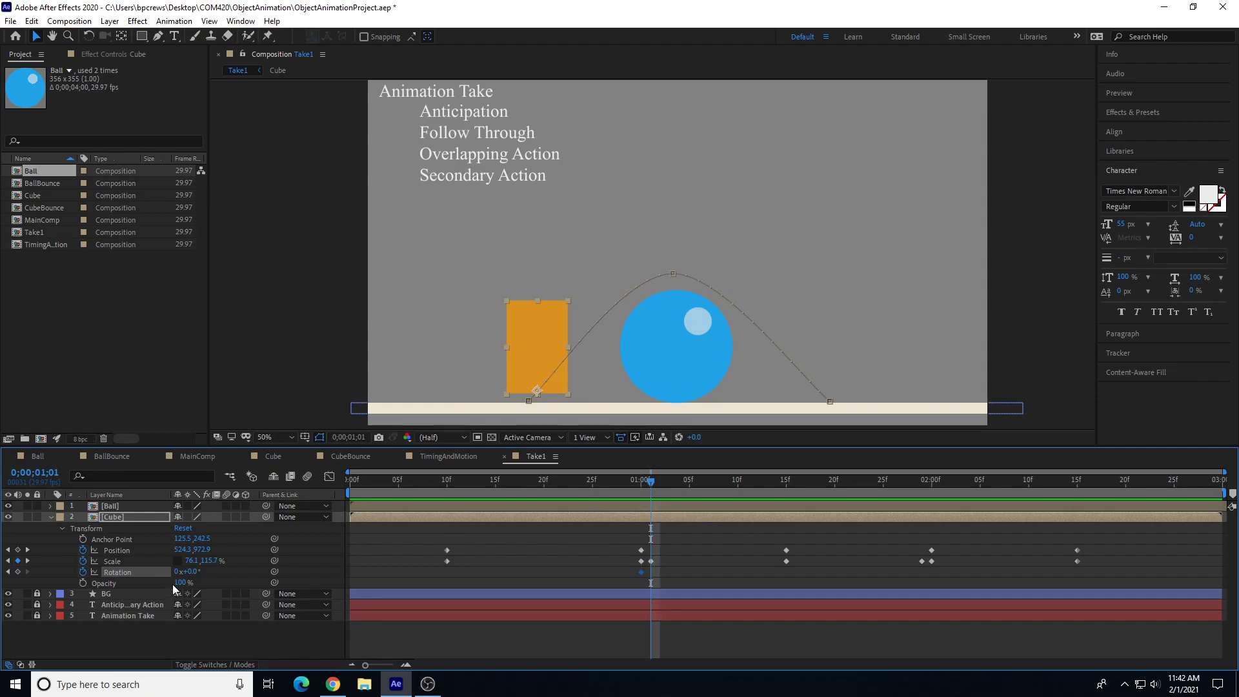
pyautogui.moveTo(197, 571); pyautogui.dragTo(215, 572)
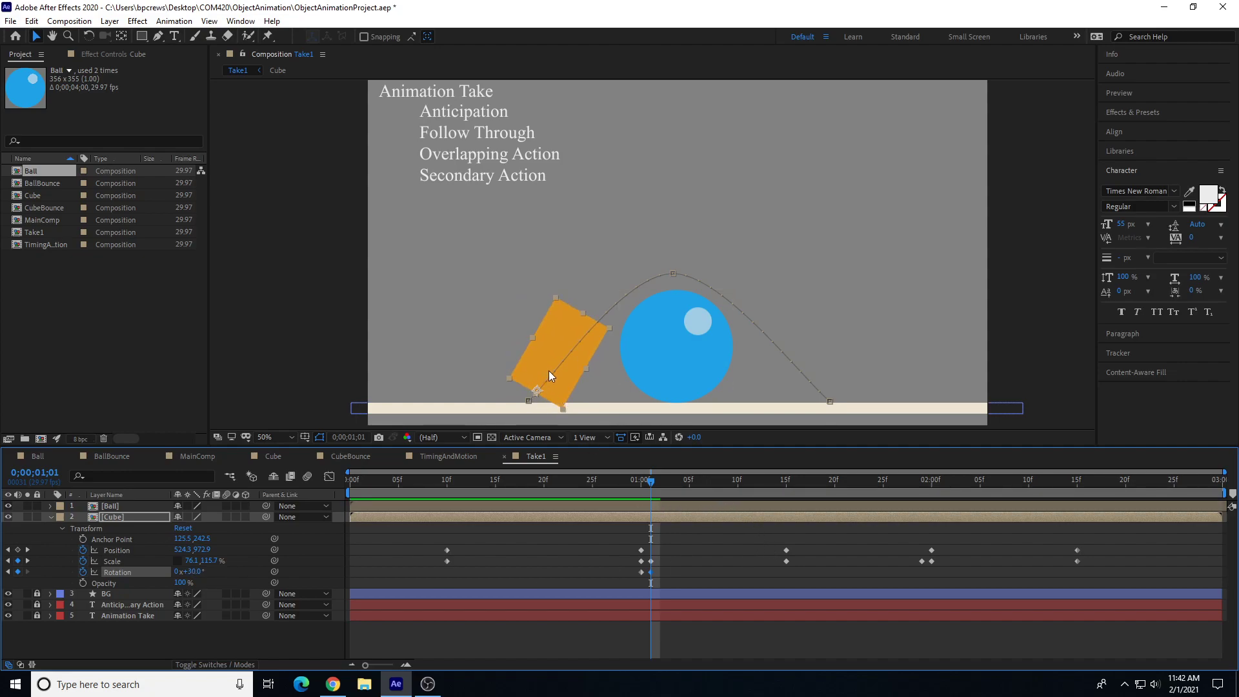
pyautogui.moveTo(553, 340); pyautogui.dragTo(552, 330)
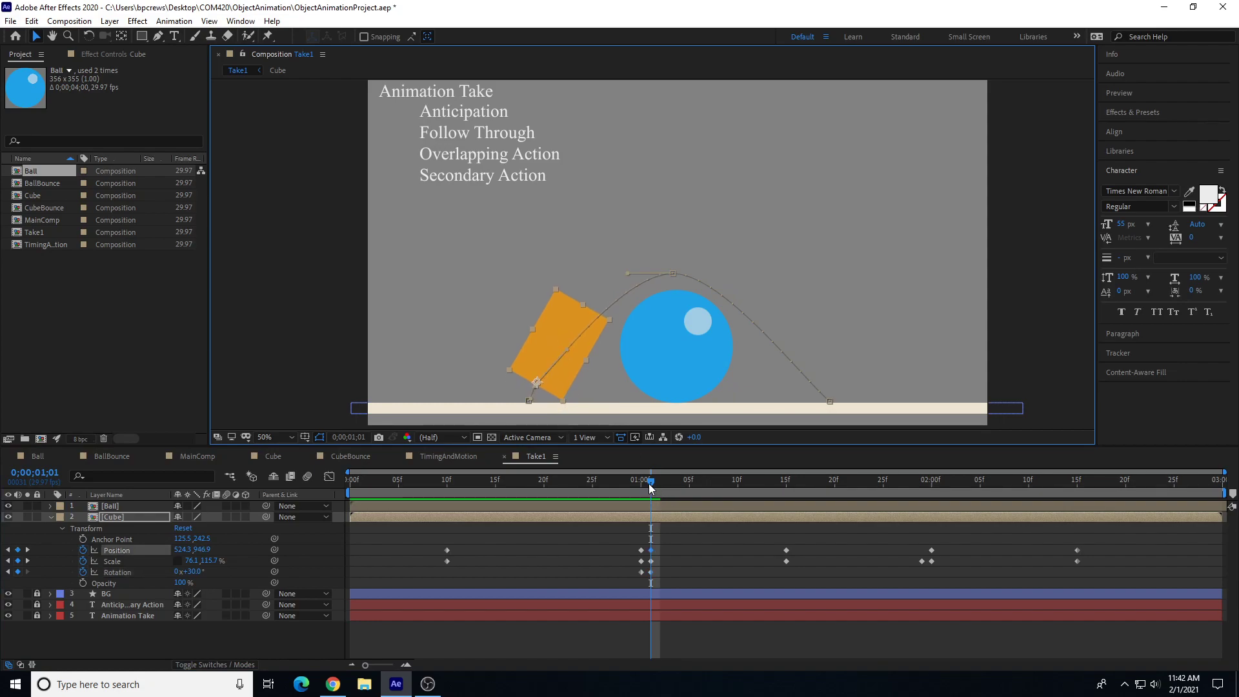
# Step: Set the cube's rotation to 0° at 0;00;01;15
pyautogui.moveTo(651, 485); pyautogui.dragTo(788, 513)
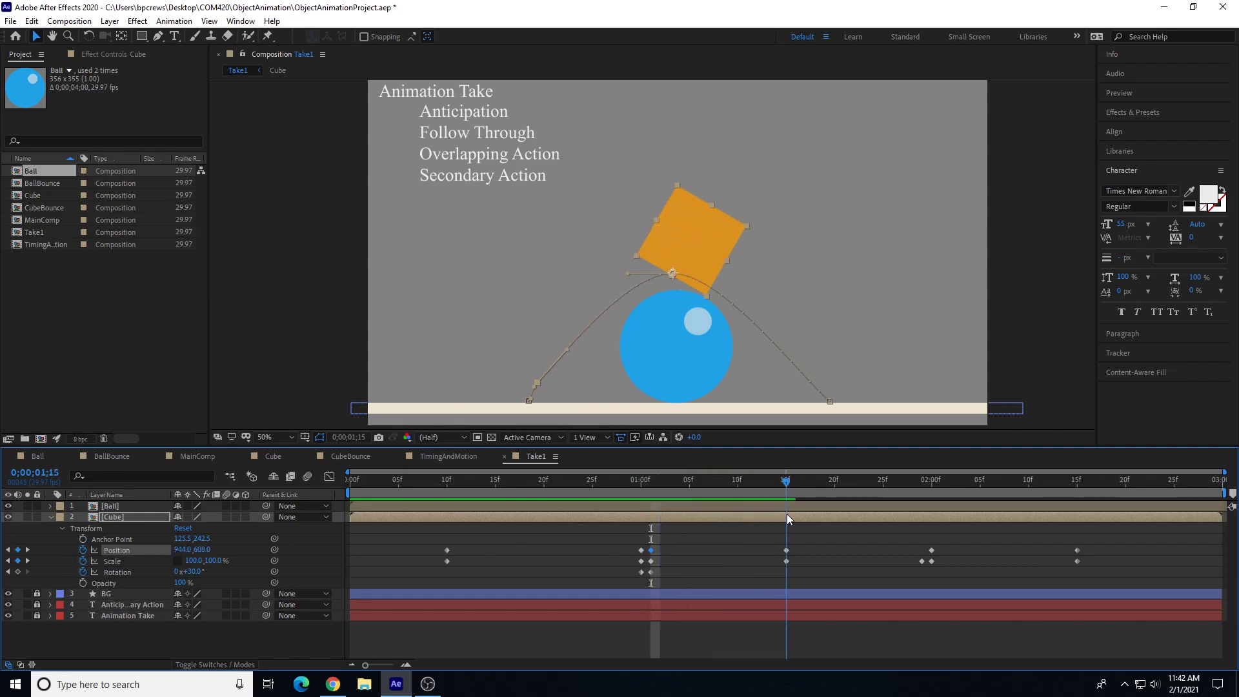
pyautogui.click(195, 570)
pyautogui.write('0')
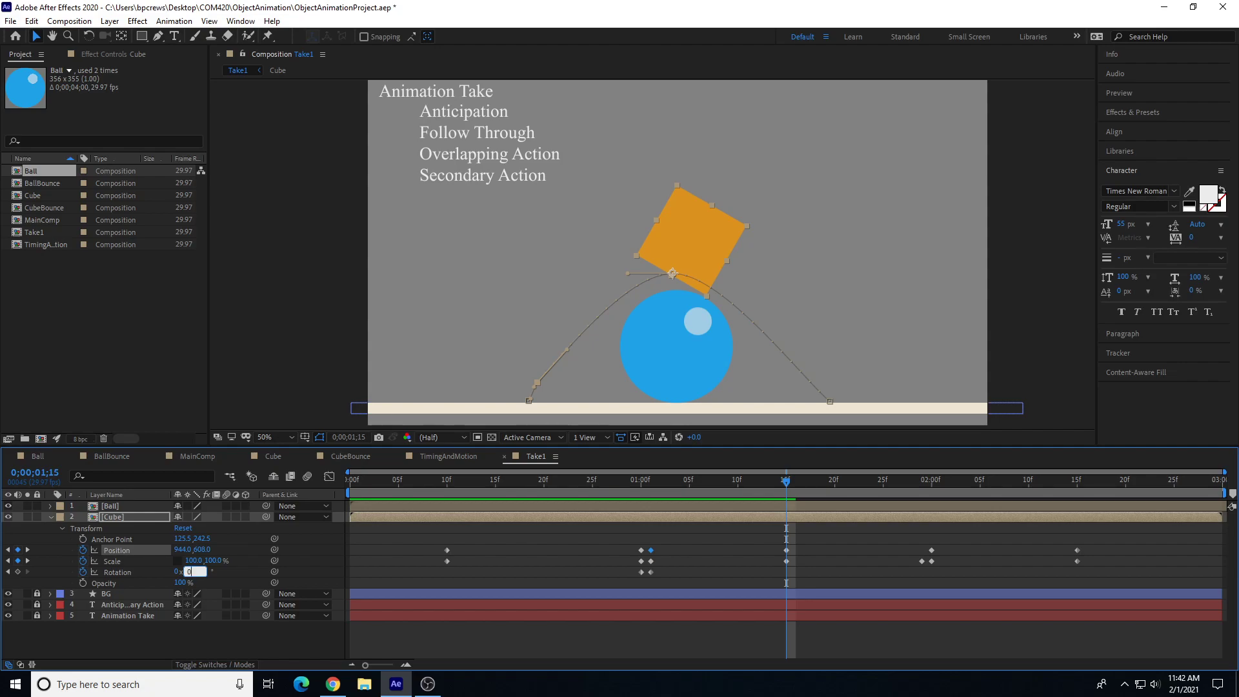
pyautogui.press('Return')
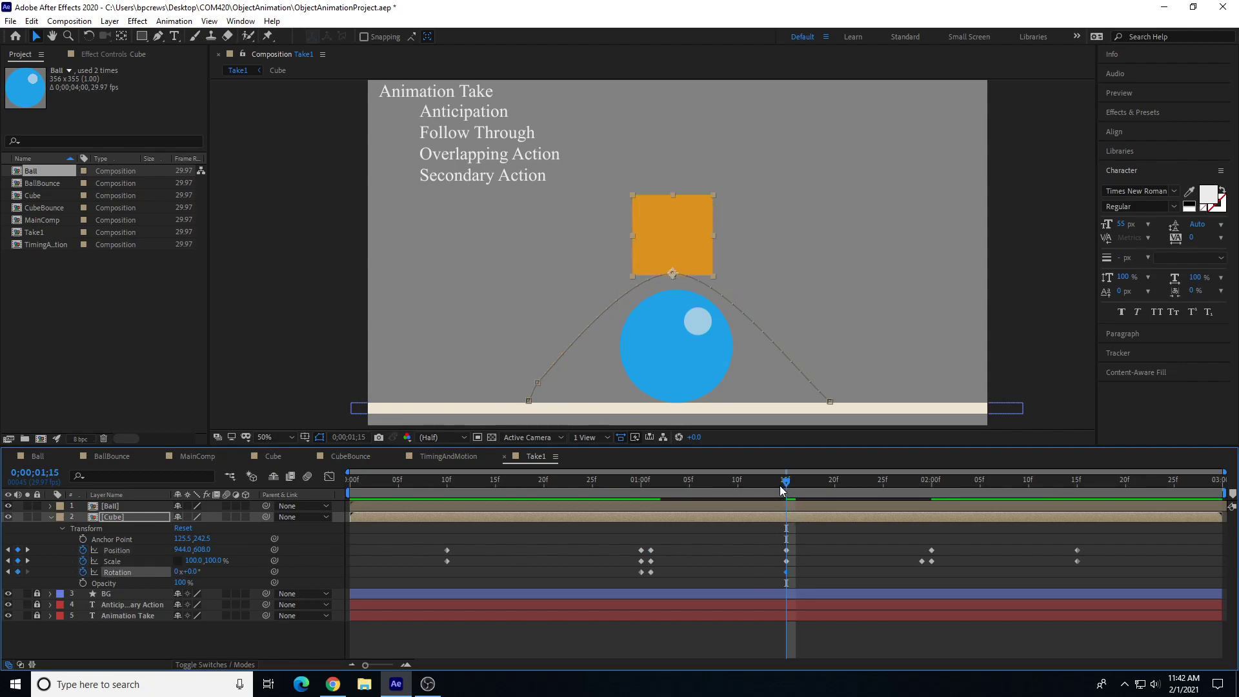
# Step: At 0;00;01;29, rotate the cube to -28° and raise it off the floor to position 1399.0, 952.9
pyautogui.moveTo(781, 491); pyautogui.dragTo(918, 480)
pyautogui.moveTo(190, 572); pyautogui.dragTo(167, 568)
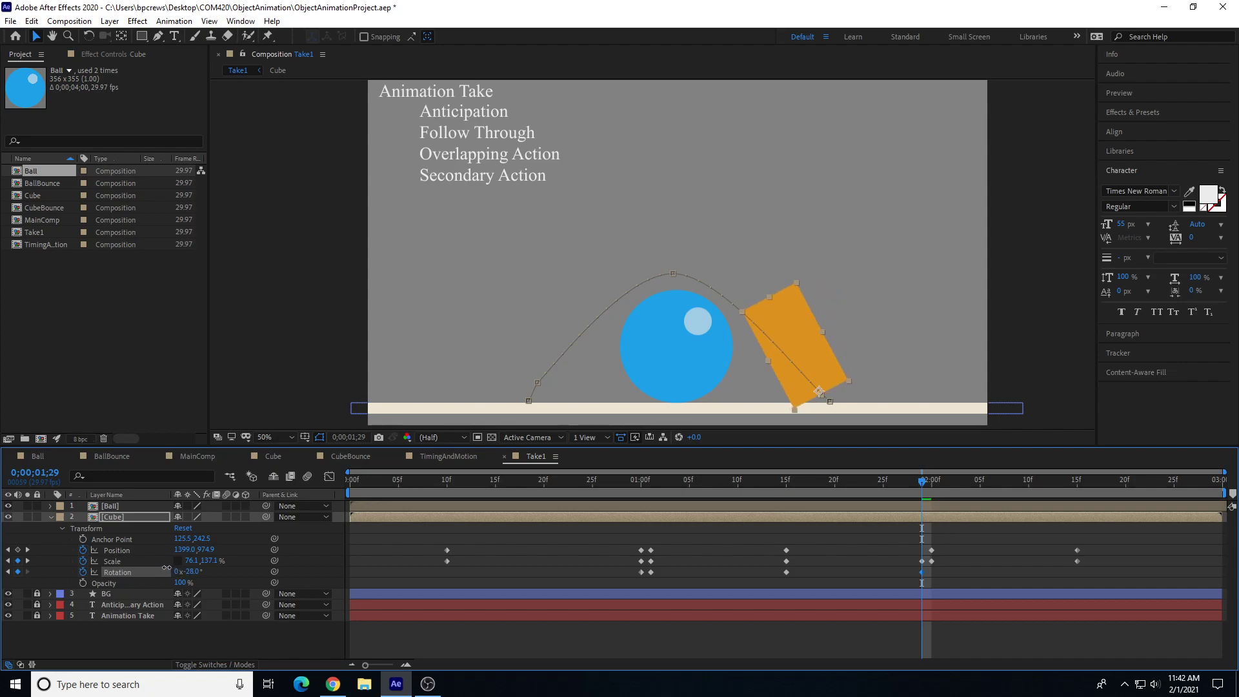
pyautogui.moveTo(801, 349); pyautogui.dragTo(799, 340)
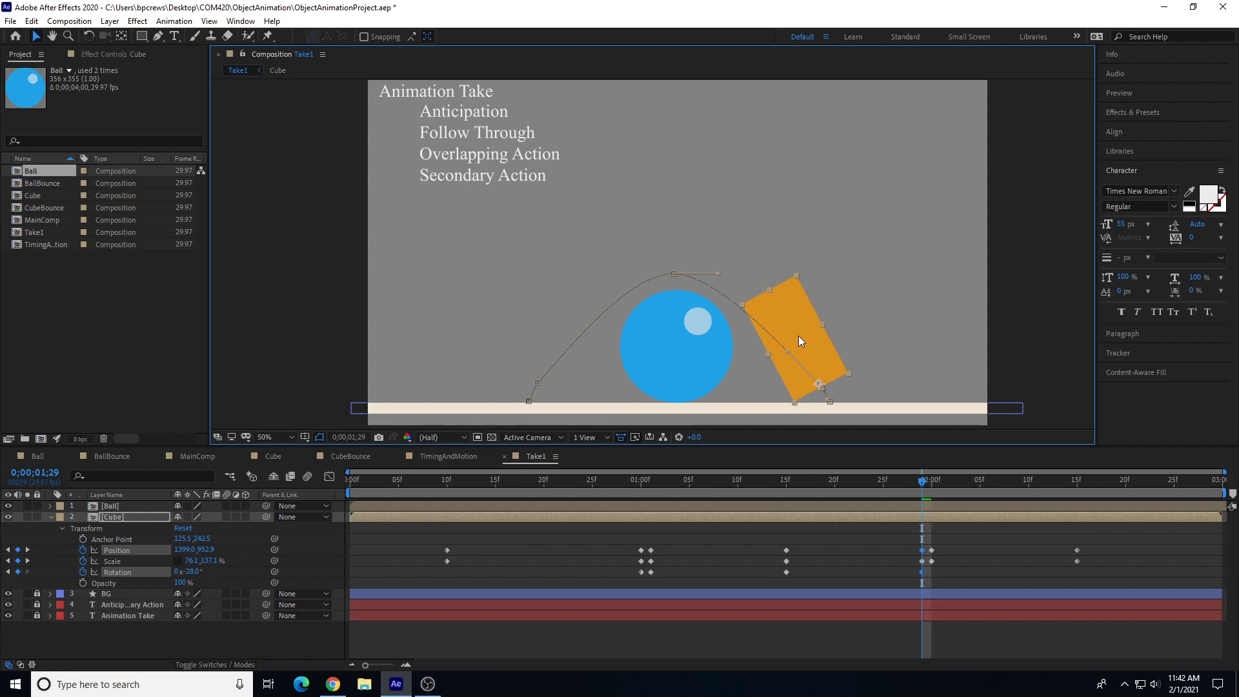
# Step: Set the cube's rotation to 0° at 0;00;02;00
pyautogui.click(924, 482)
pyautogui.moveTo(926, 486); pyautogui.dragTo(931, 485)
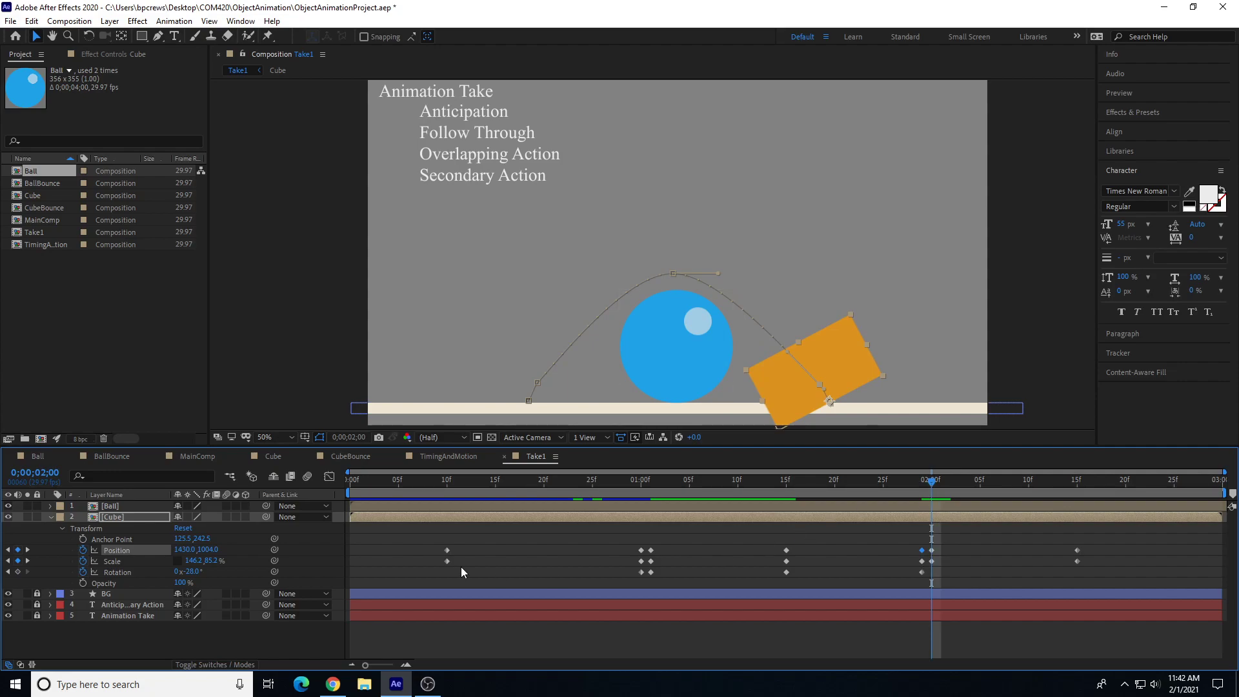
pyautogui.click(193, 570)
pyautogui.write('0')
pyautogui.press('Return')
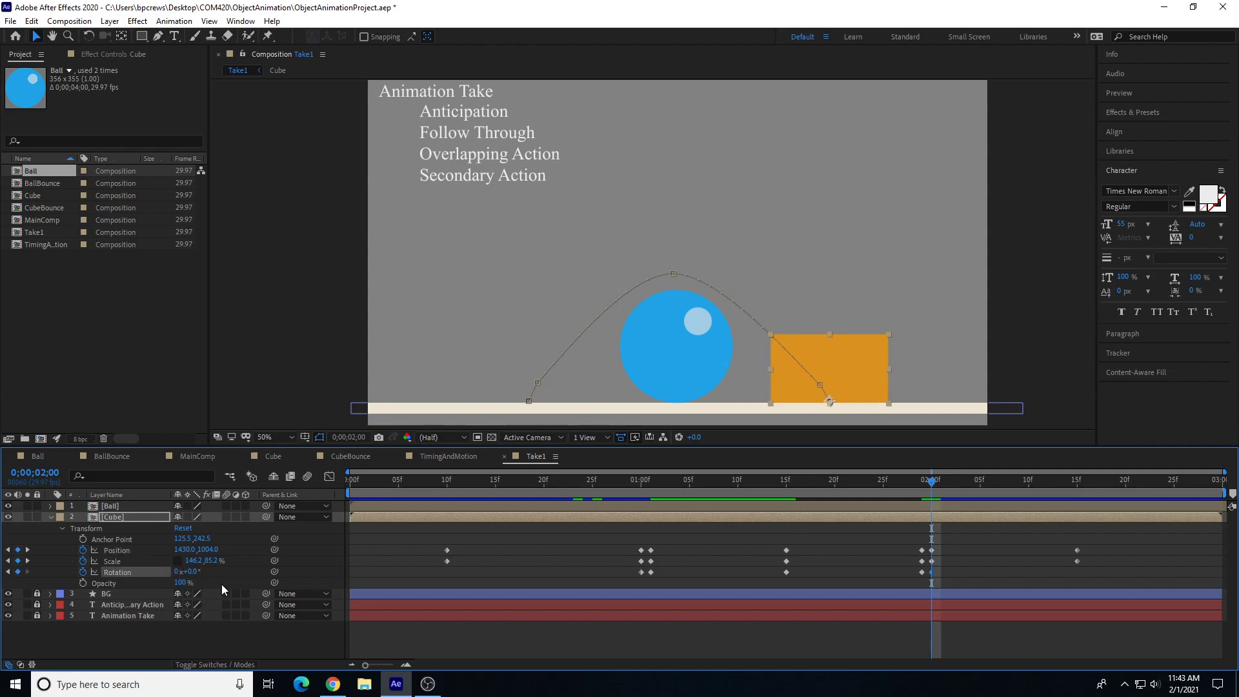
# Step: Preview the rotating jump from the start and scrub through the cube's takeoff
pyautogui.moveTo(930, 485); pyautogui.dragTo(893, 485)
pyautogui.press('space')
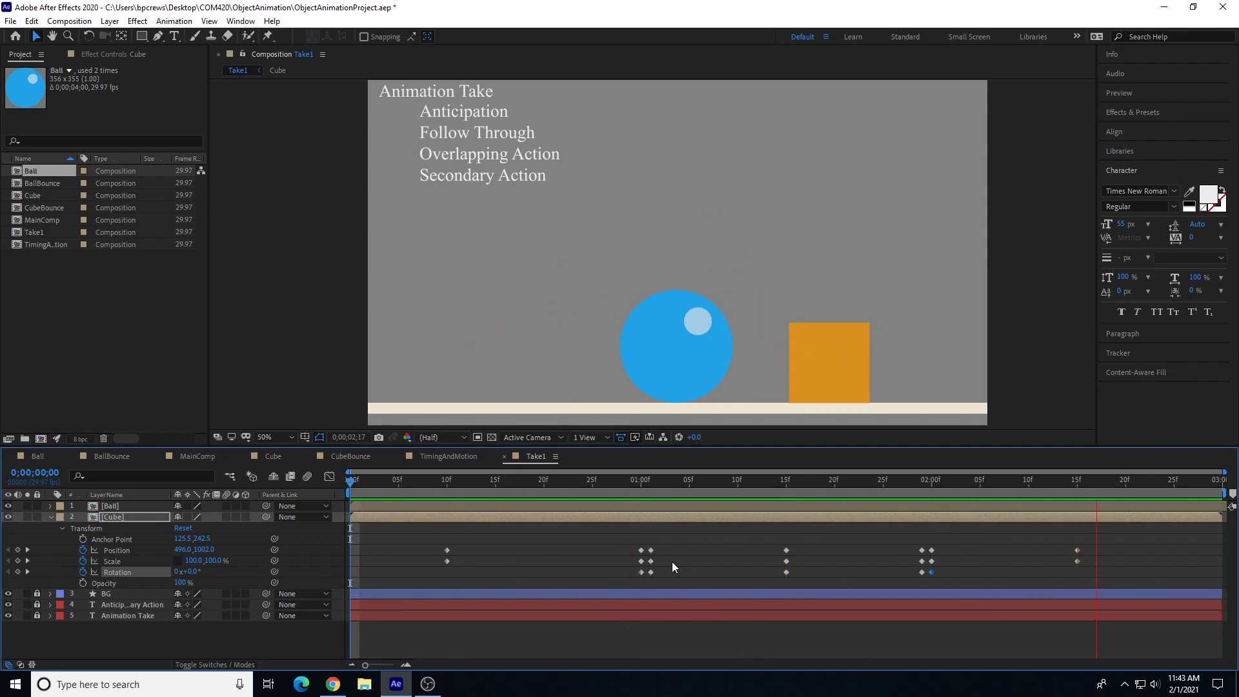
pyautogui.moveTo(490, 481); pyautogui.dragTo(711, 513)
# Step: At 0;00;01;15, nudge the cube up to position 944.0, 590.0 for a higher peak above the ball
pyautogui.moveTo(761, 516); pyautogui.dragTo(786, 482)
pyautogui.click(665, 230)
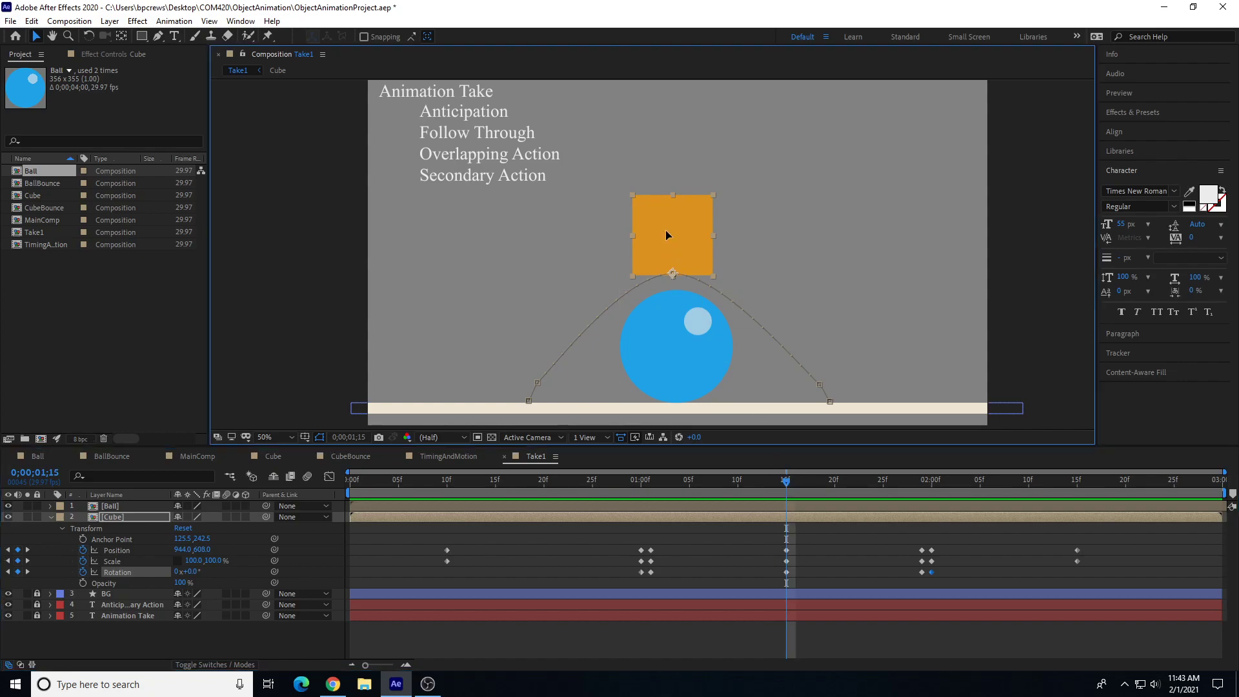
pyautogui.press('Up')
pyautogui.press('Up')
pyautogui.press('Up')
pyautogui.press('Up')
pyautogui.press('Up')
pyautogui.press('Up')
pyautogui.press('Up')
pyautogui.press('Up')
pyautogui.press('Up')
pyautogui.press('Up')
pyautogui.press('Up')
pyautogui.press('Up')
pyautogui.press('Up')
pyautogui.press('Up')
pyautogui.press('Up')
pyautogui.press('Up')
pyautogui.press('Up')
pyautogui.press('Up')
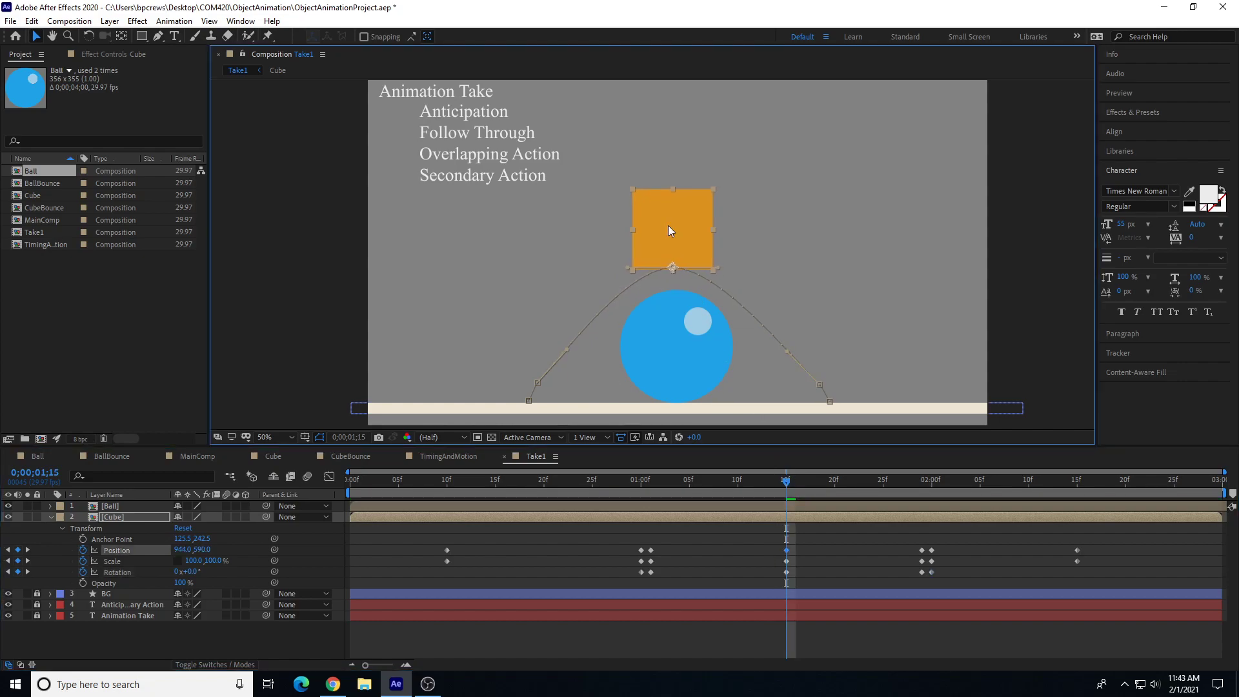
# Step: Show the cube's Position curves in the Graph Editor and separate the property into X and Y dimensions
pyautogui.moveTo(783, 494)
pyautogui.mouseDown()
pyautogui.moveTo(757, 475)
pyautogui.moveTo(694, 475)
pyautogui.moveTo(910, 498)
pyautogui.moveTo(745, 504)
pyautogui.moveTo(791, 511)
pyautogui.mouseUp()
pyautogui.click(329, 475)
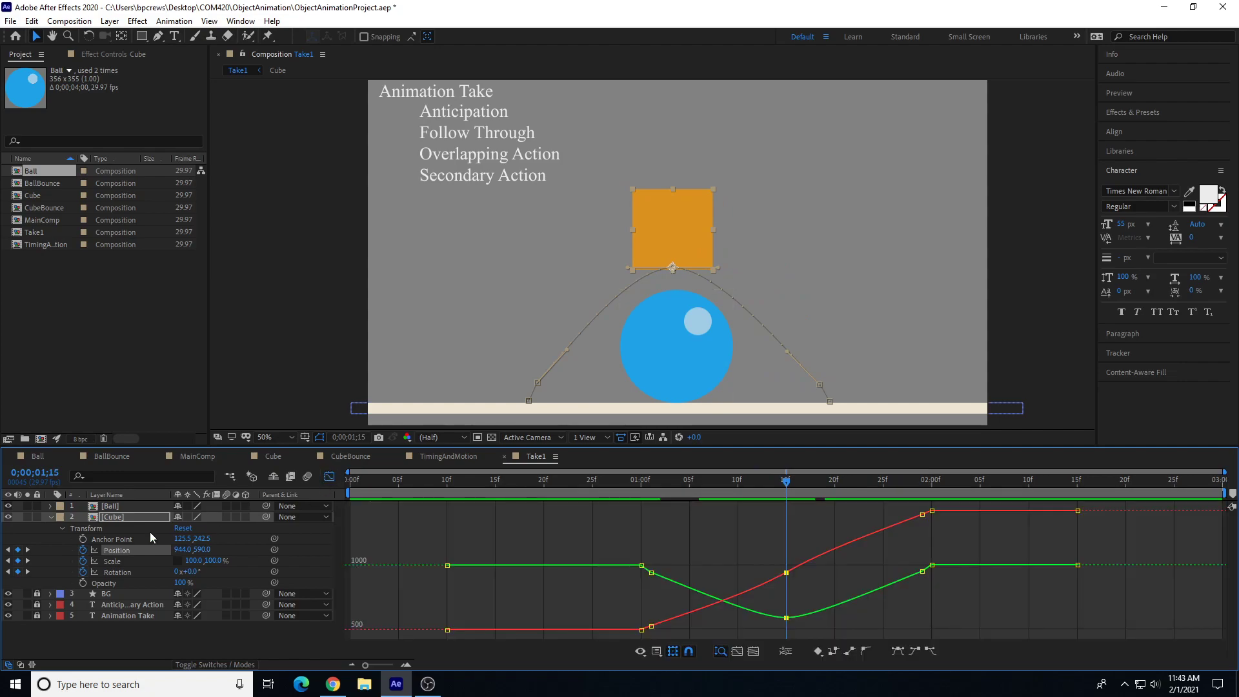
pyautogui.click(116, 550)
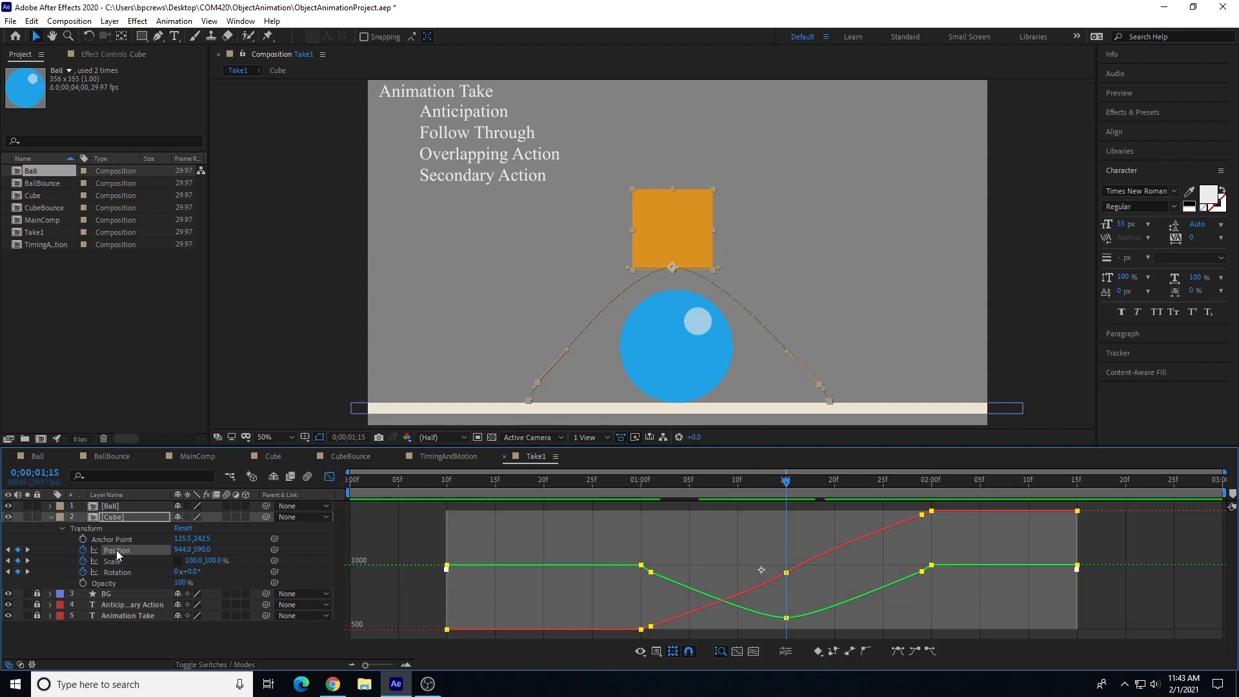
pyautogui.rightClick(116, 550)
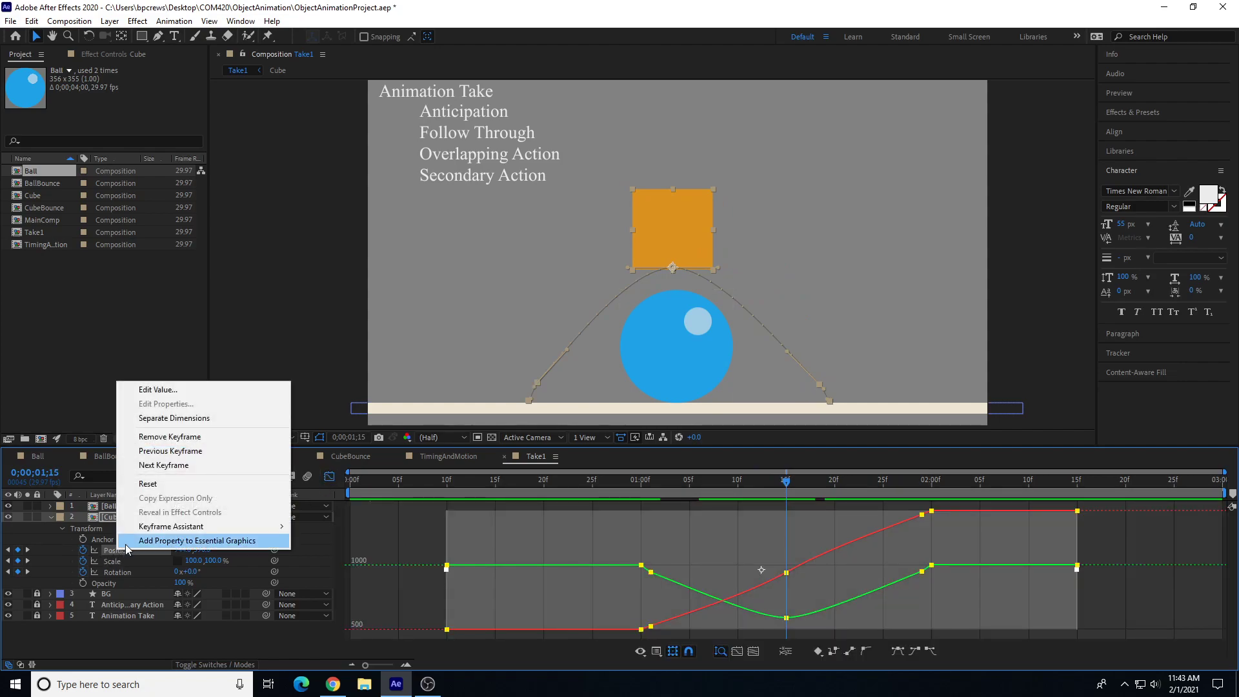
pyautogui.click(166, 419)
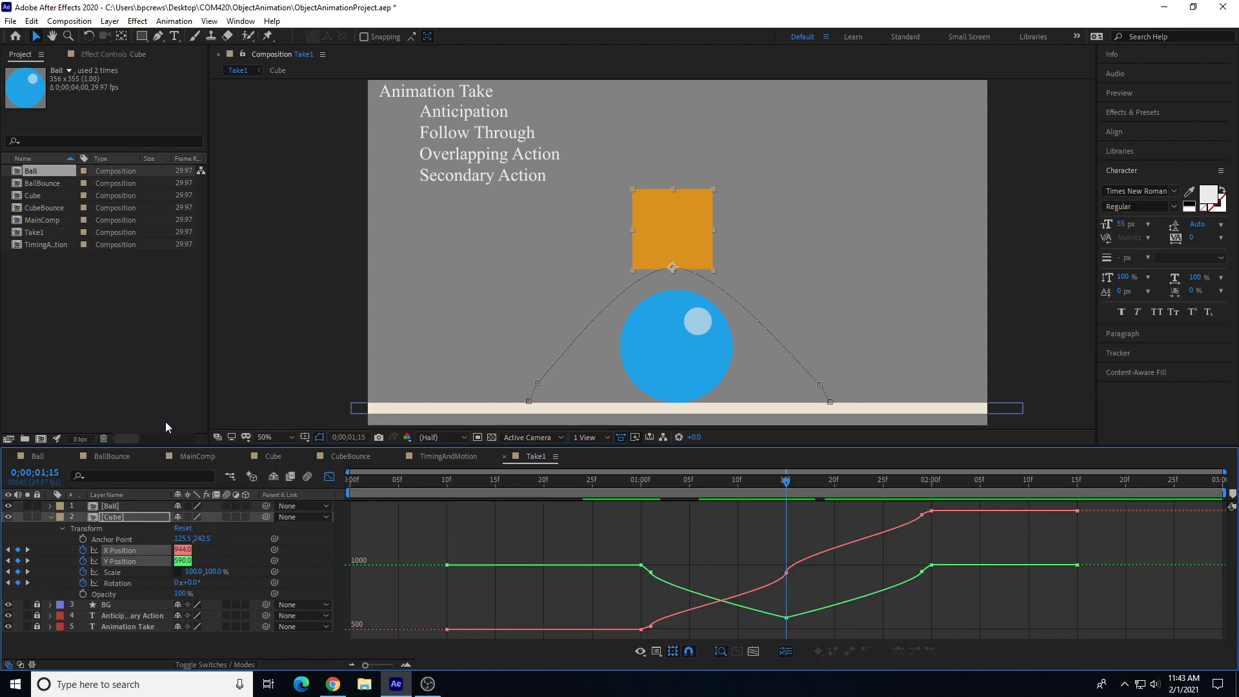
# Step: Ease the cube's Y Position keyframe at 0;00;01;15 and extend its handles on both sides to round the peak
pyautogui.click(123, 571)
pyautogui.click(120, 550)
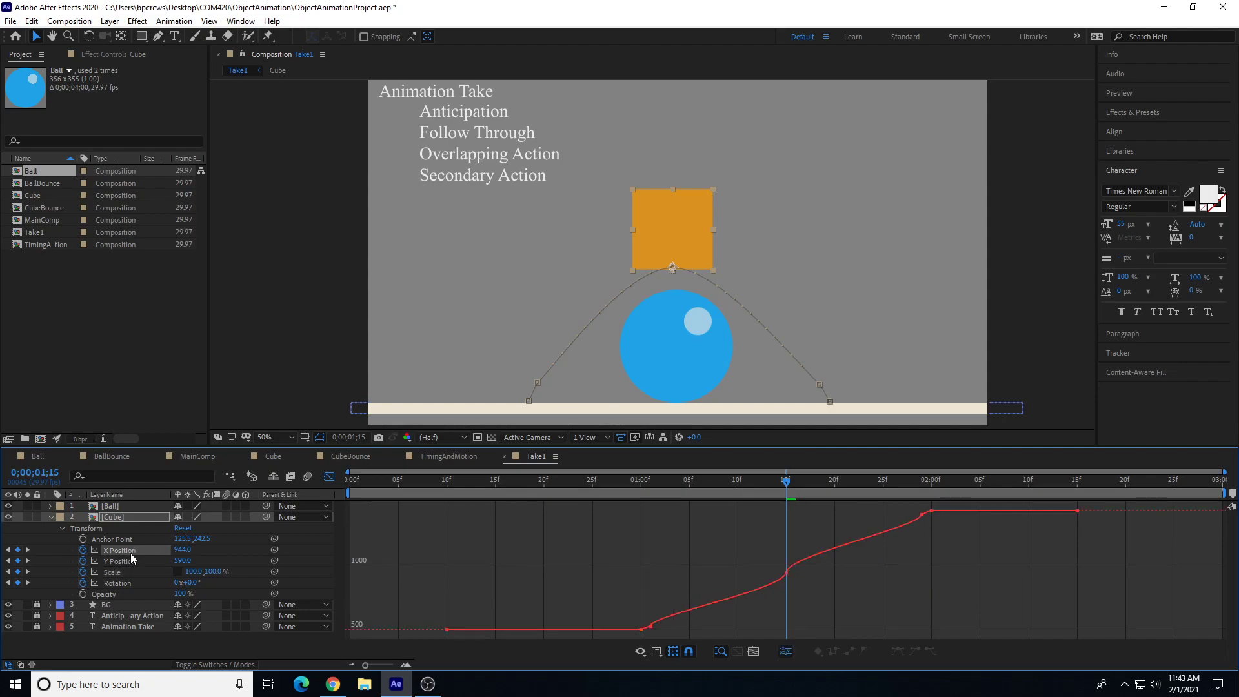
pyautogui.click(125, 564)
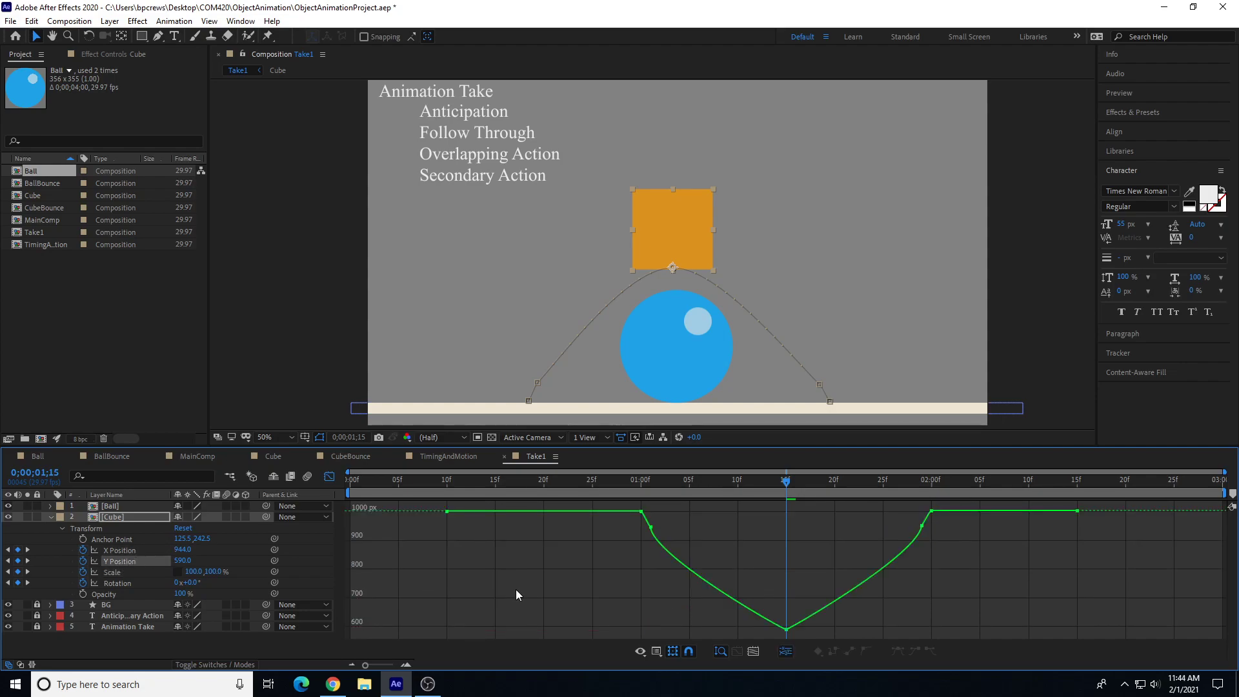
pyautogui.moveTo(806, 640); pyautogui.dragTo(807, 639)
pyautogui.click(916, 652)
pyautogui.click(930, 650)
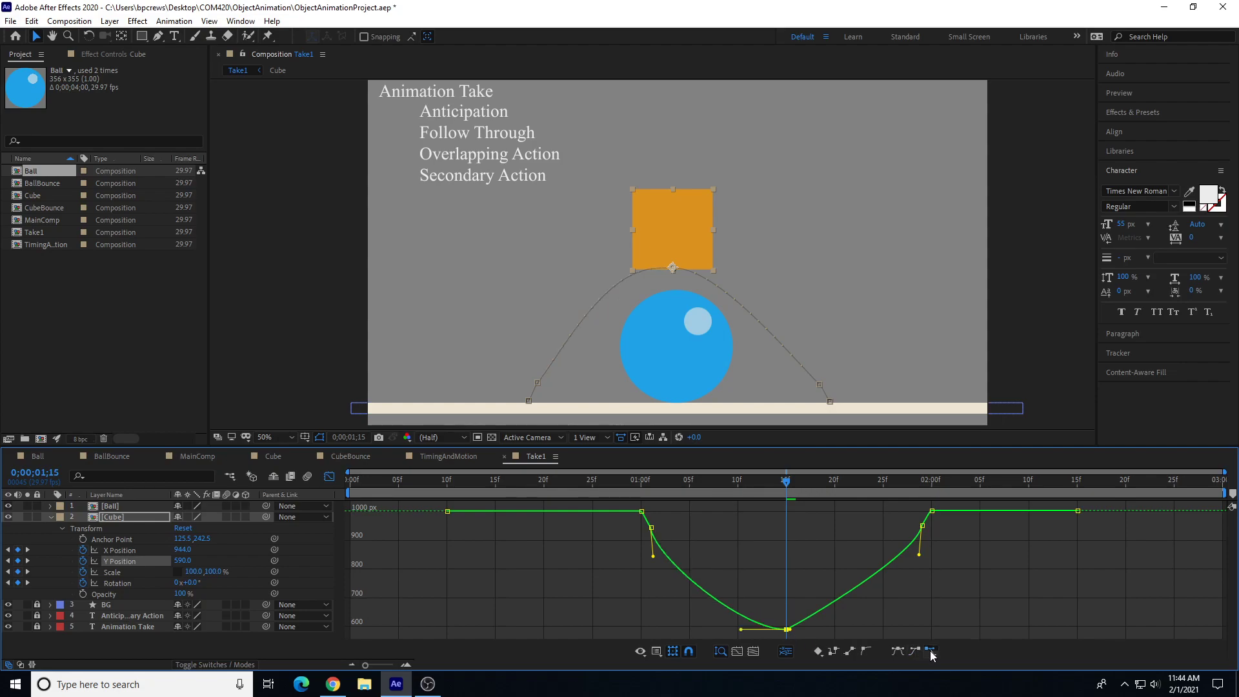
pyautogui.moveTo(831, 630); pyautogui.dragTo(875, 637)
pyautogui.moveTo(729, 629); pyautogui.dragTo(692, 629)
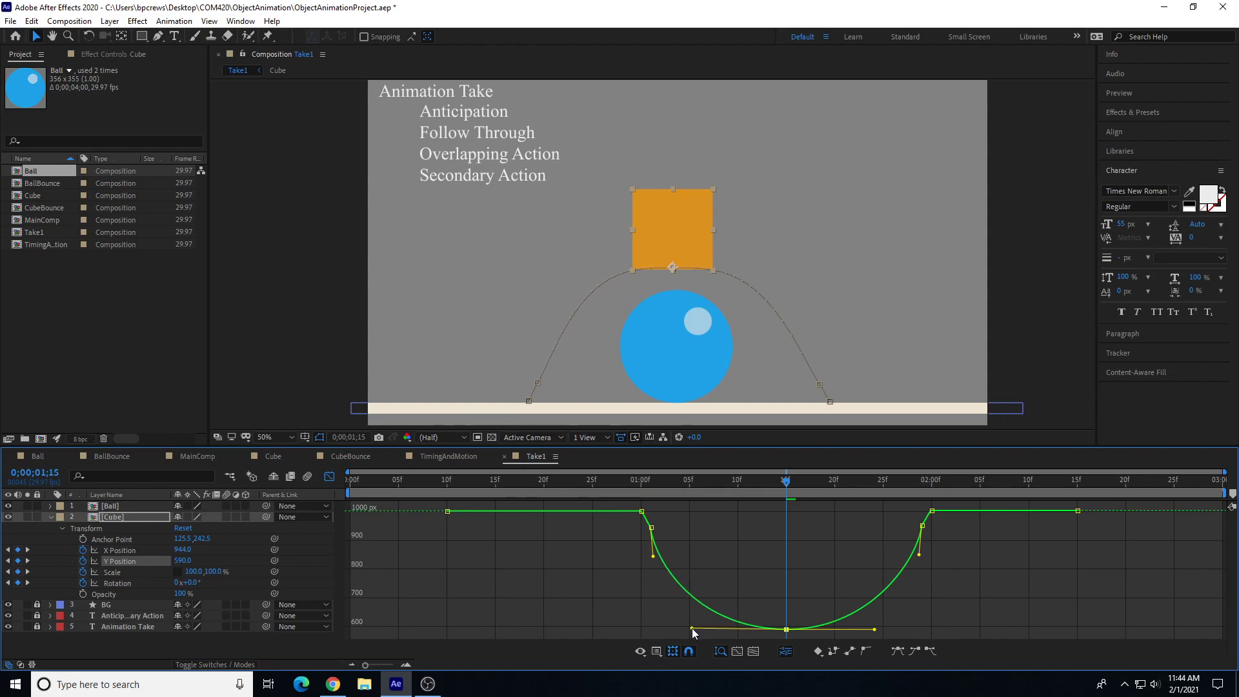
# Step: Angle the Y Position curve handles after takeoff and before landing inward toward the peak, and preview the jump
pyautogui.click(663, 561)
pyautogui.click(916, 549)
pyautogui.moveTo(920, 558); pyautogui.dragTo(910, 559)
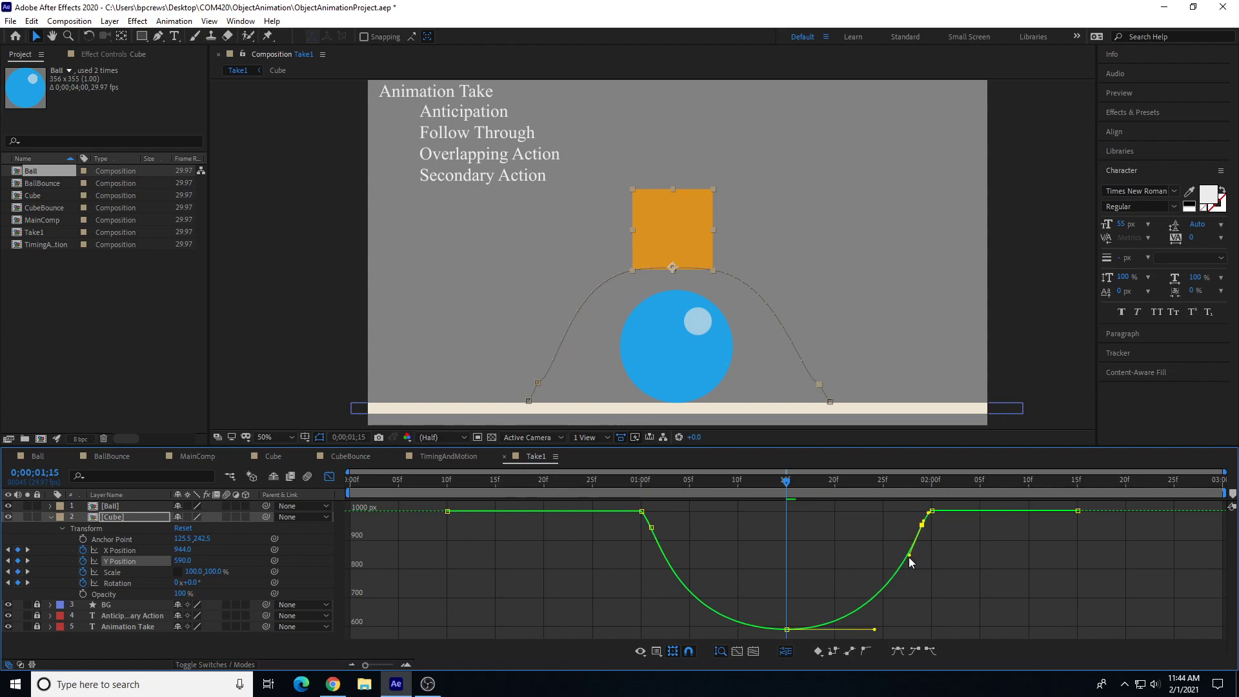
pyautogui.moveTo(668, 478); pyautogui.dragTo(360, 494)
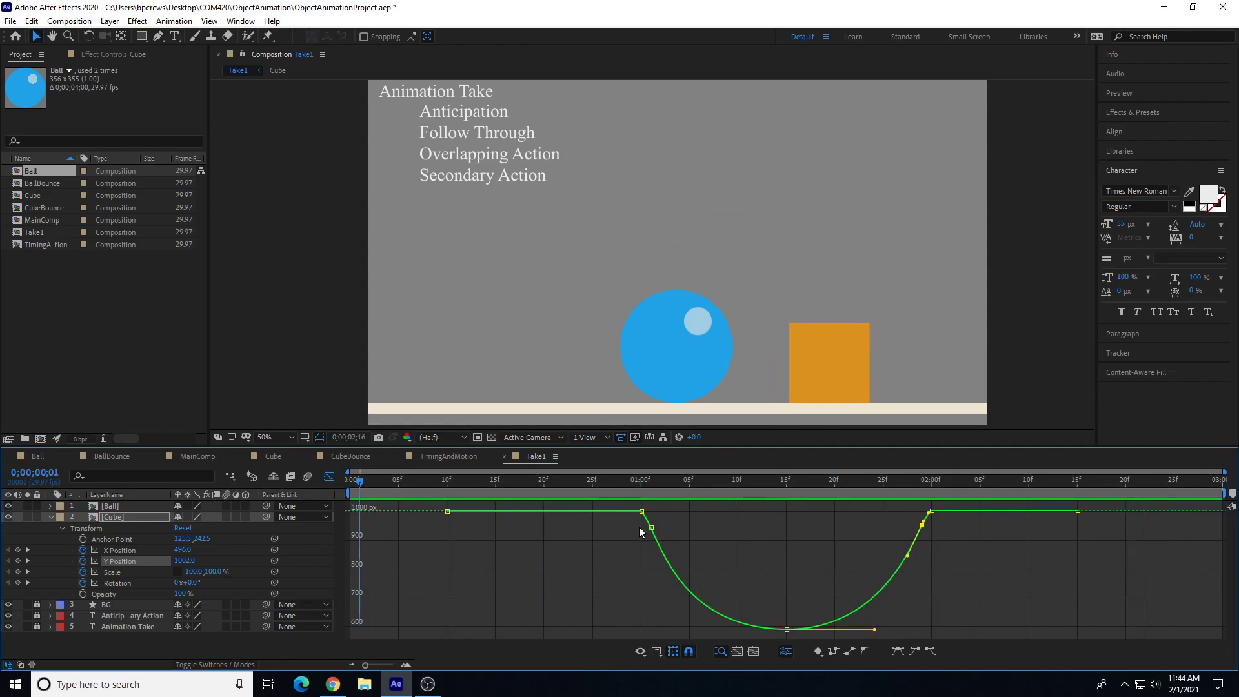
pyautogui.press('space')
# Step: Convert the cube's X Position keyframes from 0;00;01;00 to 0;00;02;00 to linear interpolation
pyautogui.click(126, 552)
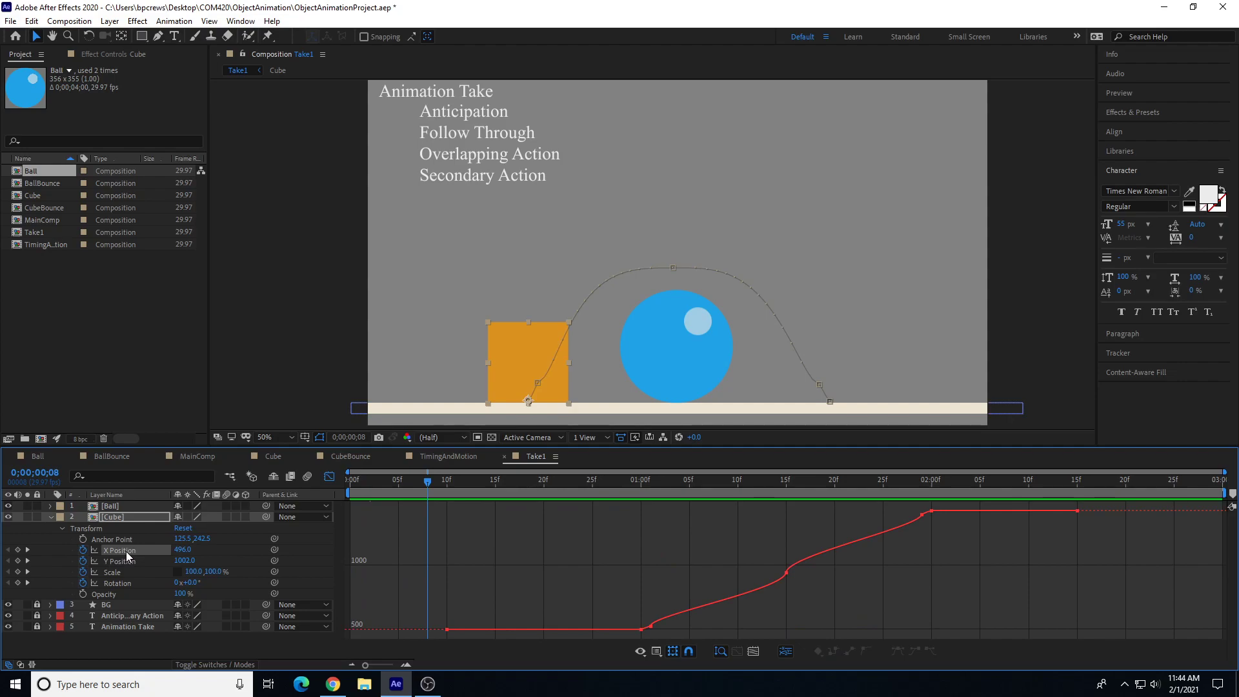
pyautogui.moveTo(687, 471); pyautogui.dragTo(639, 559)
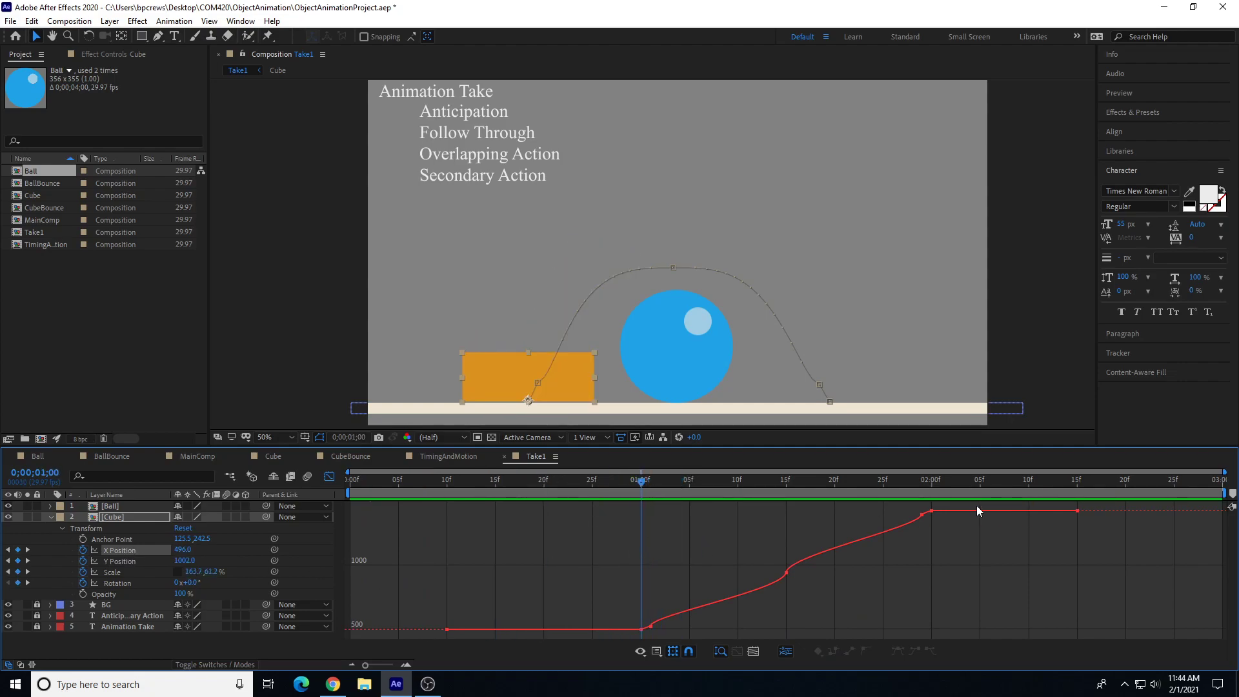
pyautogui.moveTo(962, 502); pyautogui.dragTo(631, 641)
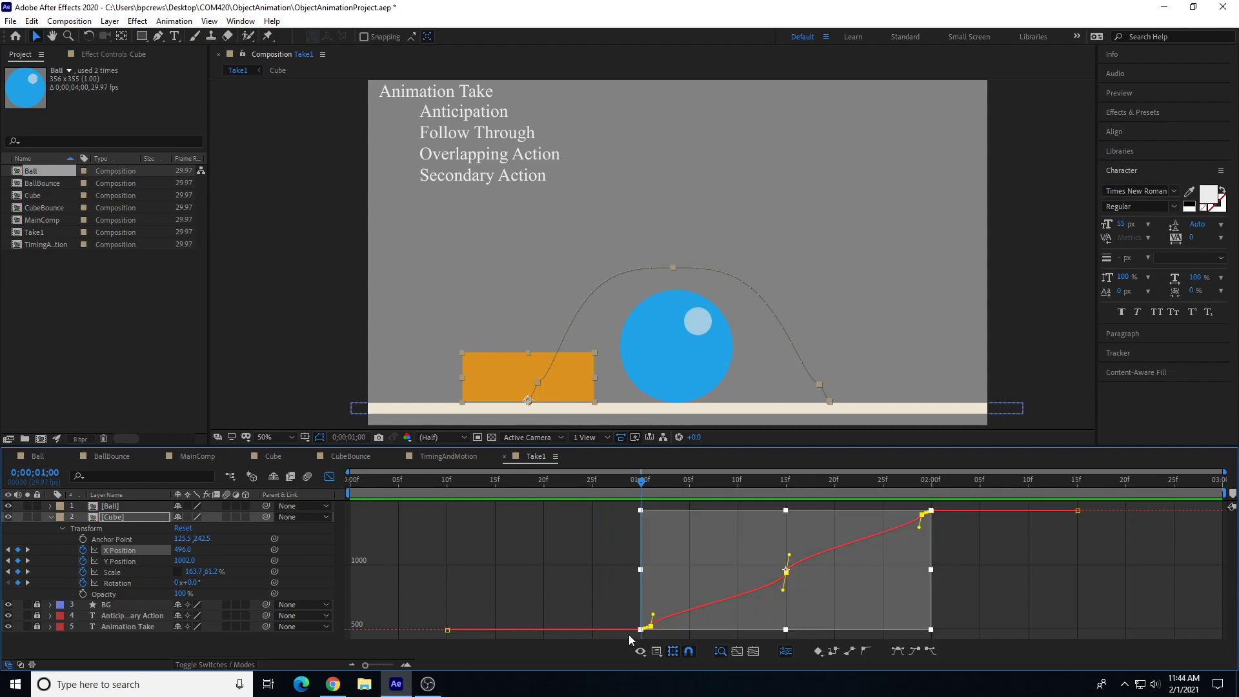
pyautogui.click(915, 649)
pyautogui.click(930, 651)
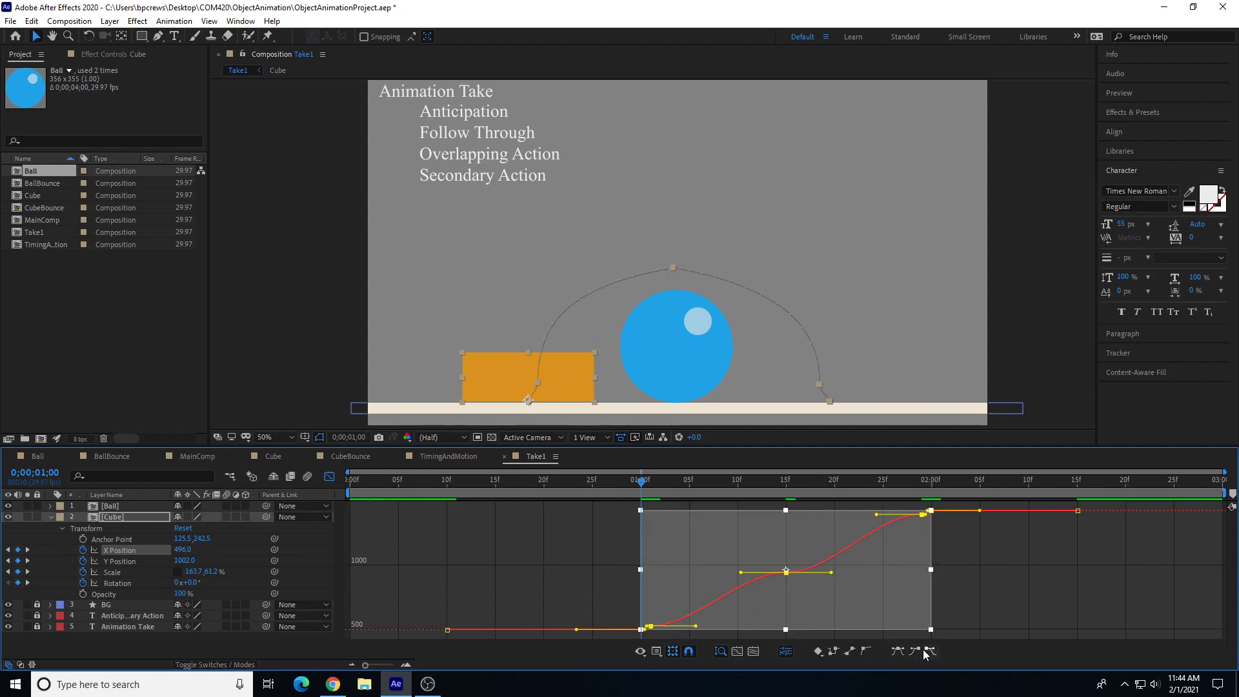
pyautogui.click(851, 652)
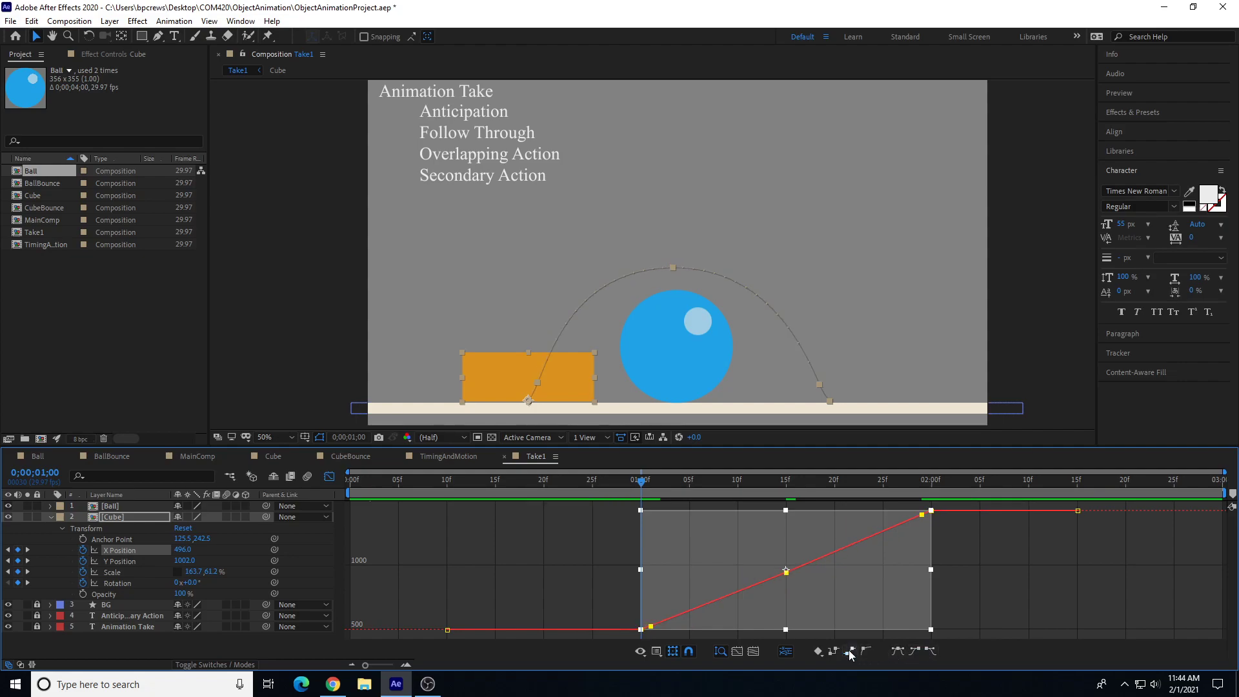
# Step: Preview the cube's jump with the reshaped X and Y Position curves
pyautogui.press('space')
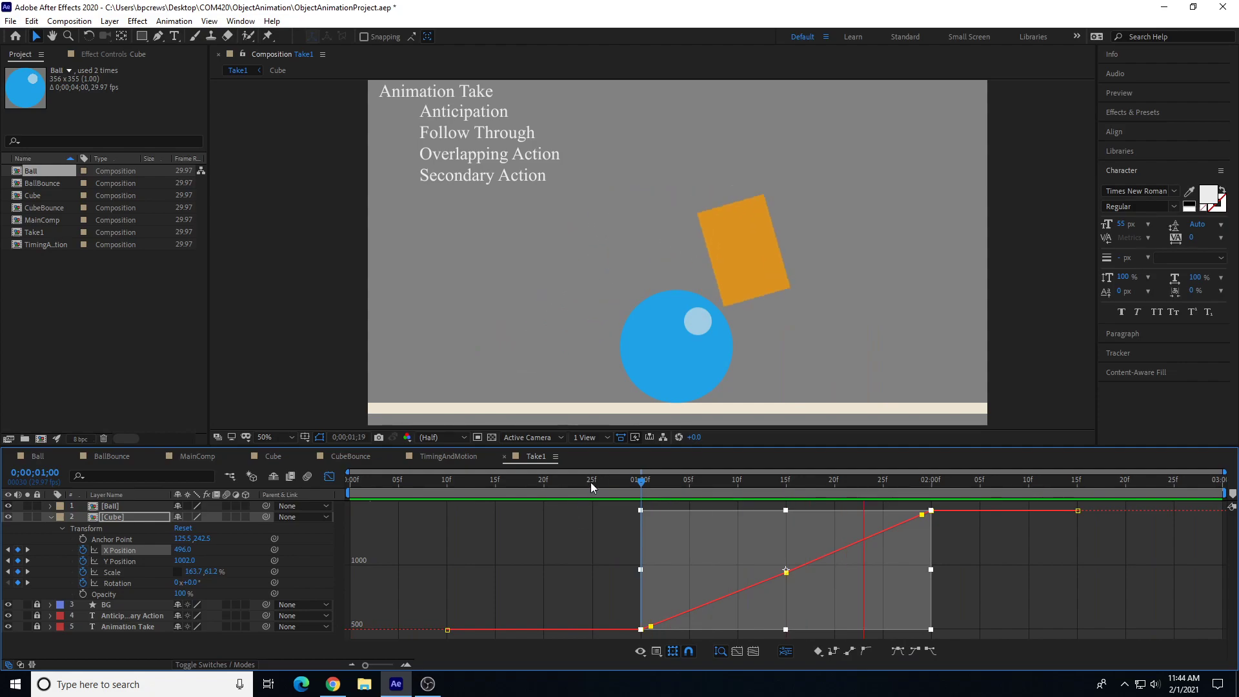
pyautogui.click(543, 483)
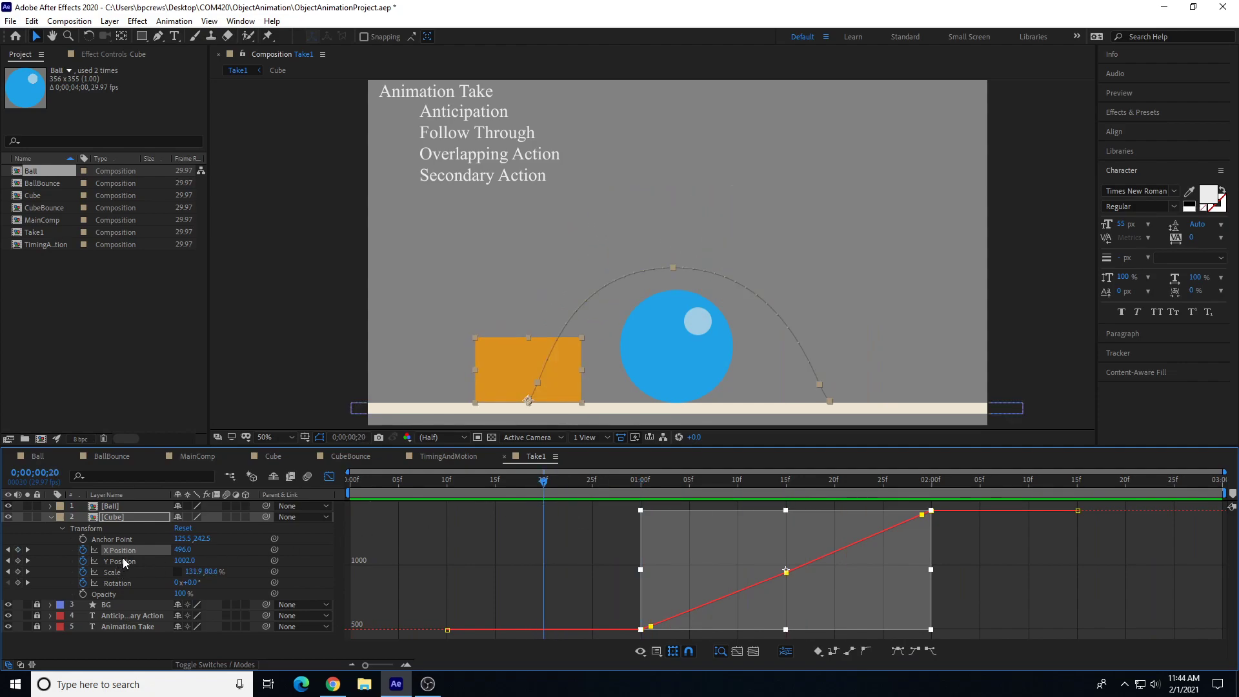
pyautogui.press('space')
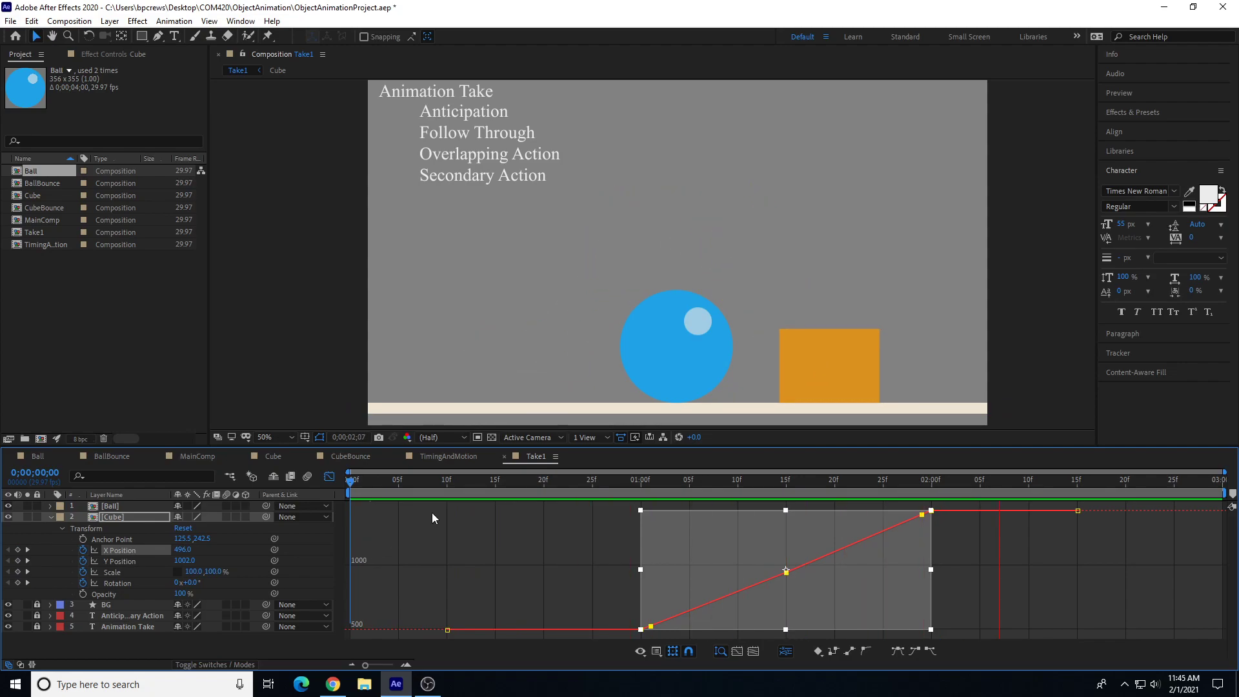
pyautogui.click(602, 482)
# Step: At 0;00;01;15, lower the cube closer to the top of the ball, to a Y Position of 636
pyautogui.moveTo(571, 485); pyautogui.dragTo(785, 481)
pyautogui.moveTo(683, 230); pyautogui.dragTo(686, 249)
pyautogui.moveTo(714, 483); pyautogui.dragTo(785, 489)
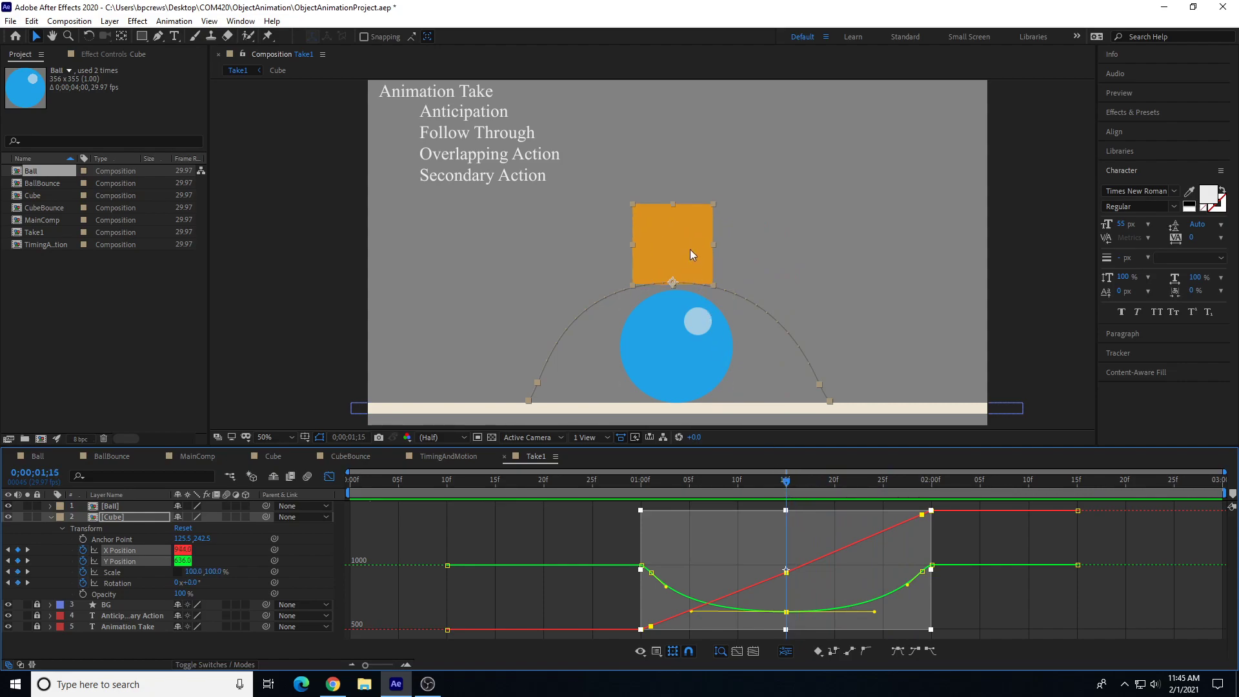
# Step: Move the cube right and slightly up at 0;00;01;15, changing only the keyframes at that frame
pyautogui.moveTo(676, 233); pyautogui.dragTo(687, 227)
pyautogui.hotkey('ctrl', 'z')
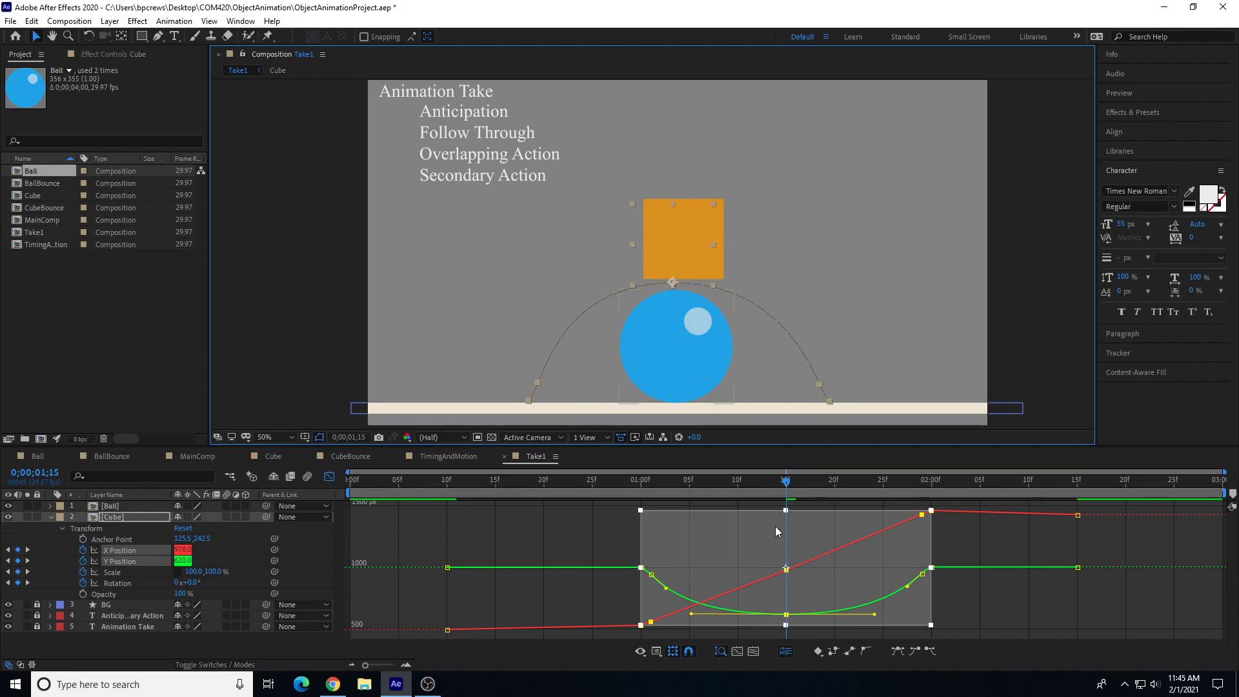
pyautogui.click(562, 539)
pyautogui.moveTo(686, 243); pyautogui.dragTo(713, 227)
# Step: At 0;00;02;00, move the landed cube farther from the ball to an X Position of 1492
pyautogui.moveTo(769, 483); pyautogui.dragTo(934, 535)
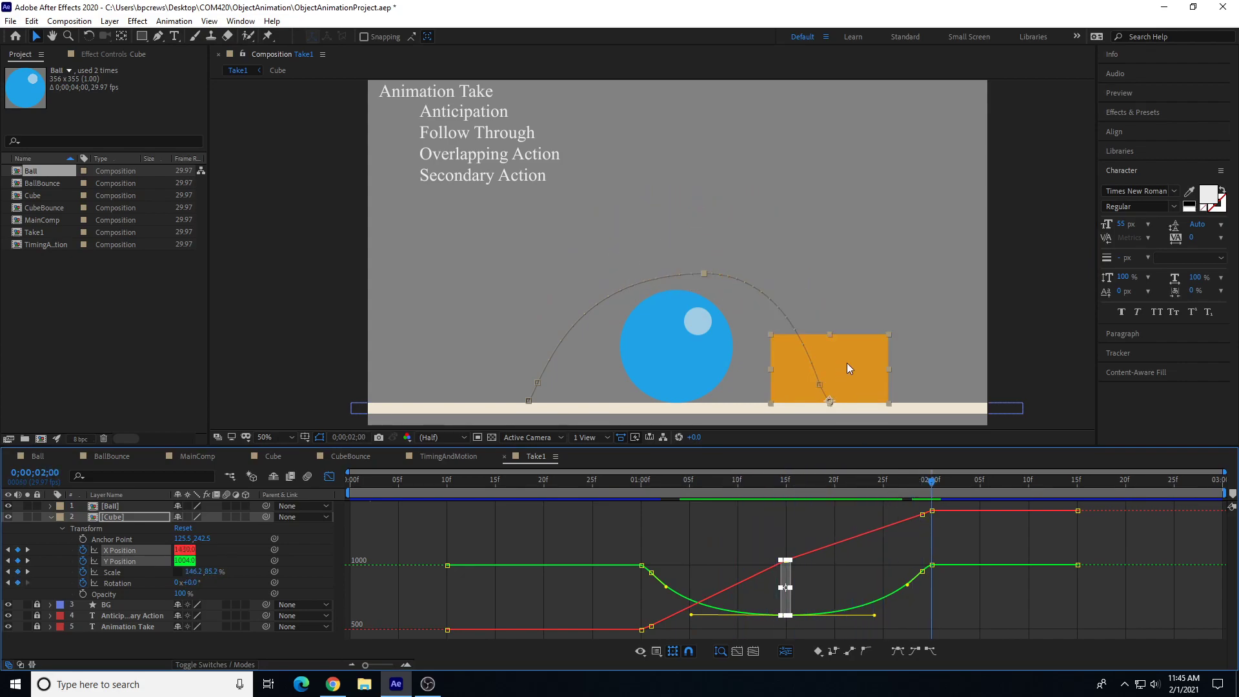
pyautogui.moveTo(847, 363); pyautogui.dragTo(869, 362)
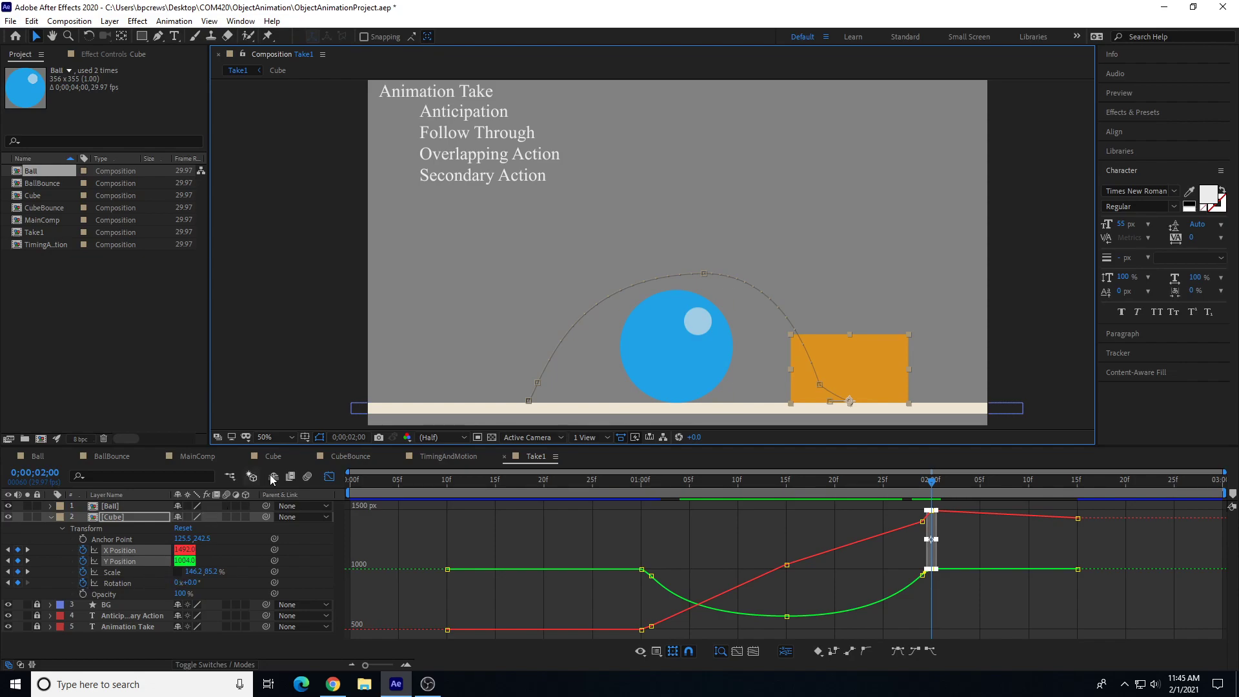
# Step: Return to the keyframe view and copy the 1492 X Position keyframe from 0;00;02;00 onto 0;00;01;29 and 0;00;02;15
pyautogui.click(329, 477)
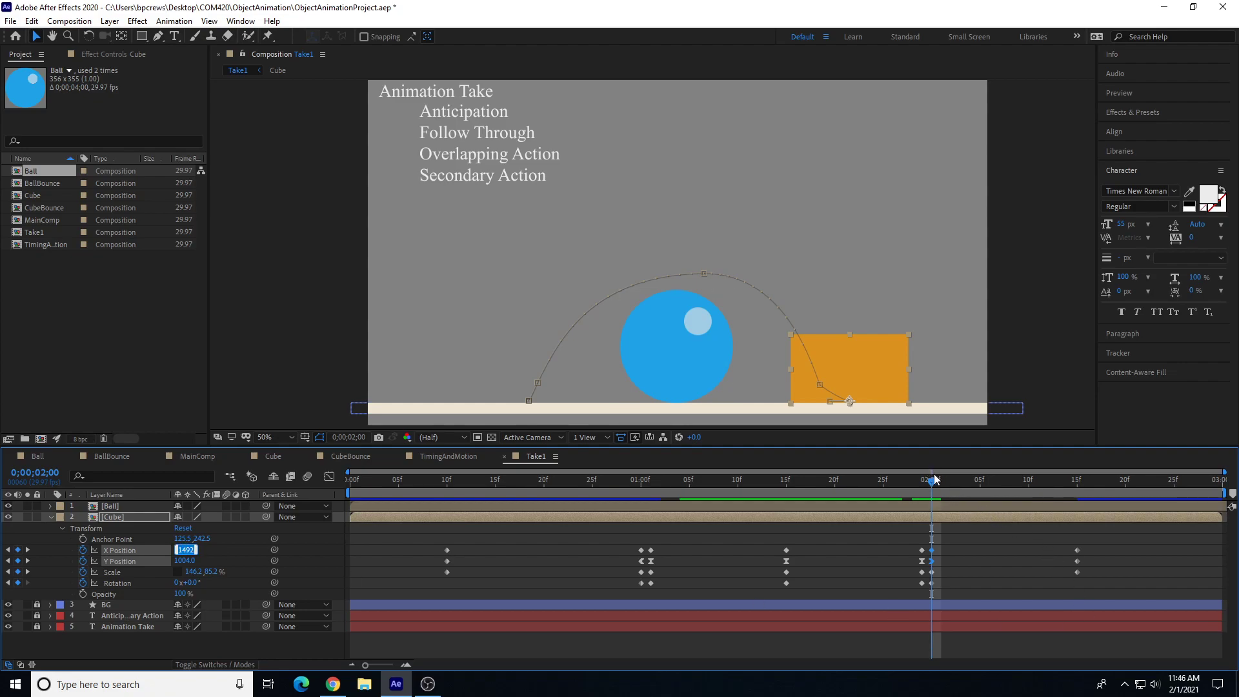
pyautogui.moveTo(929, 485); pyautogui.dragTo(921, 485)
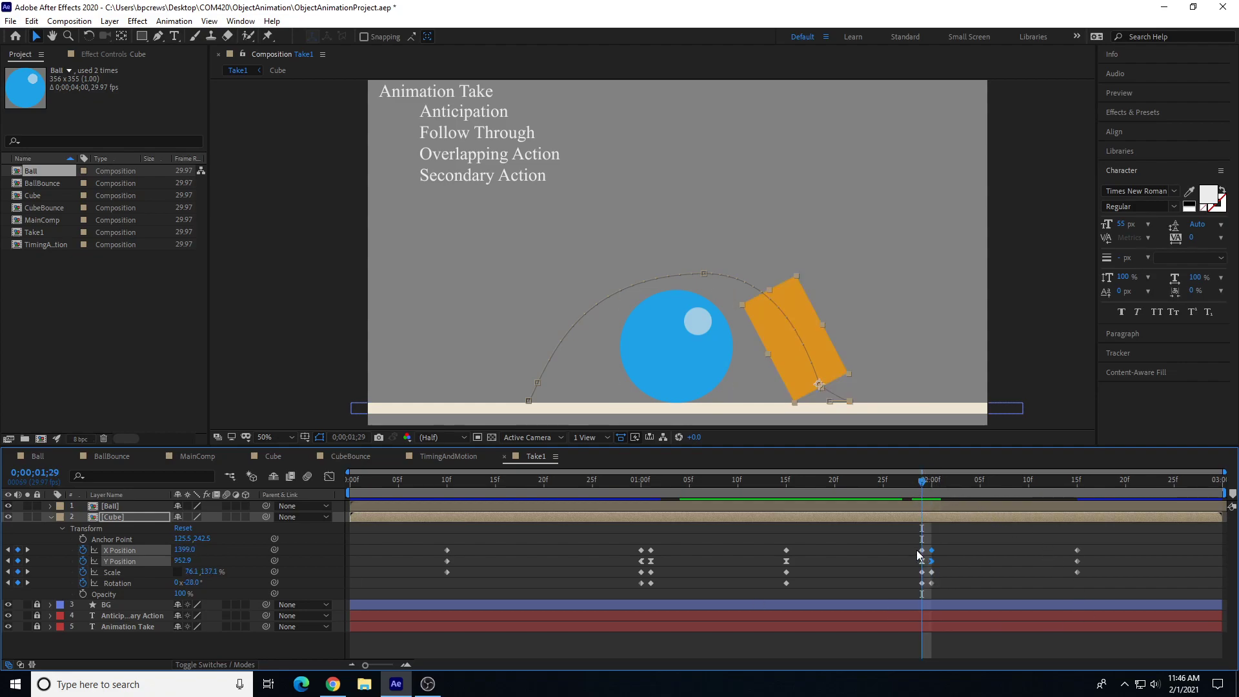
pyautogui.moveTo(949, 540); pyautogui.dragTo(929, 553)
pyautogui.hotkey('ctrl', 'v')
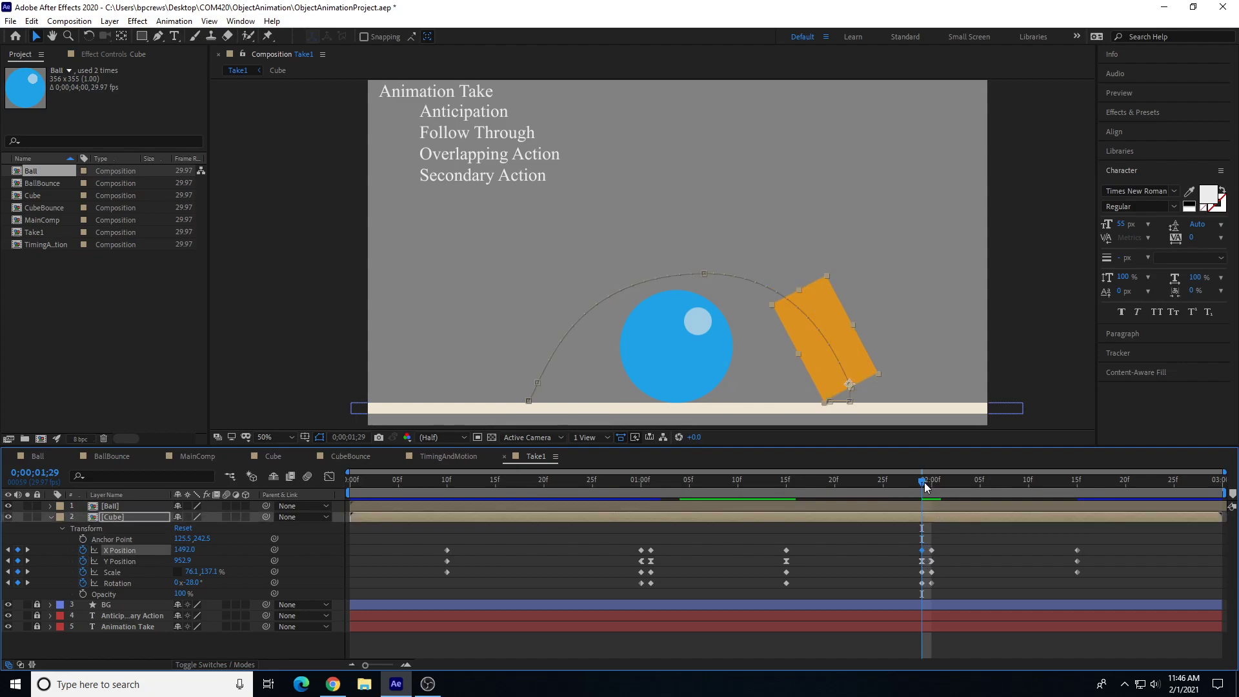
pyautogui.moveTo(1070, 555); pyautogui.dragTo(1070, 555)
pyautogui.click(1076, 481)
pyautogui.hotkey('ctrl', 'v')
# Step: Preview the adjusted jump from the start and scrub from the anticipation through the landing to 0;00;02;15
pyautogui.moveTo(1074, 490); pyautogui.dragTo(1021, 535)
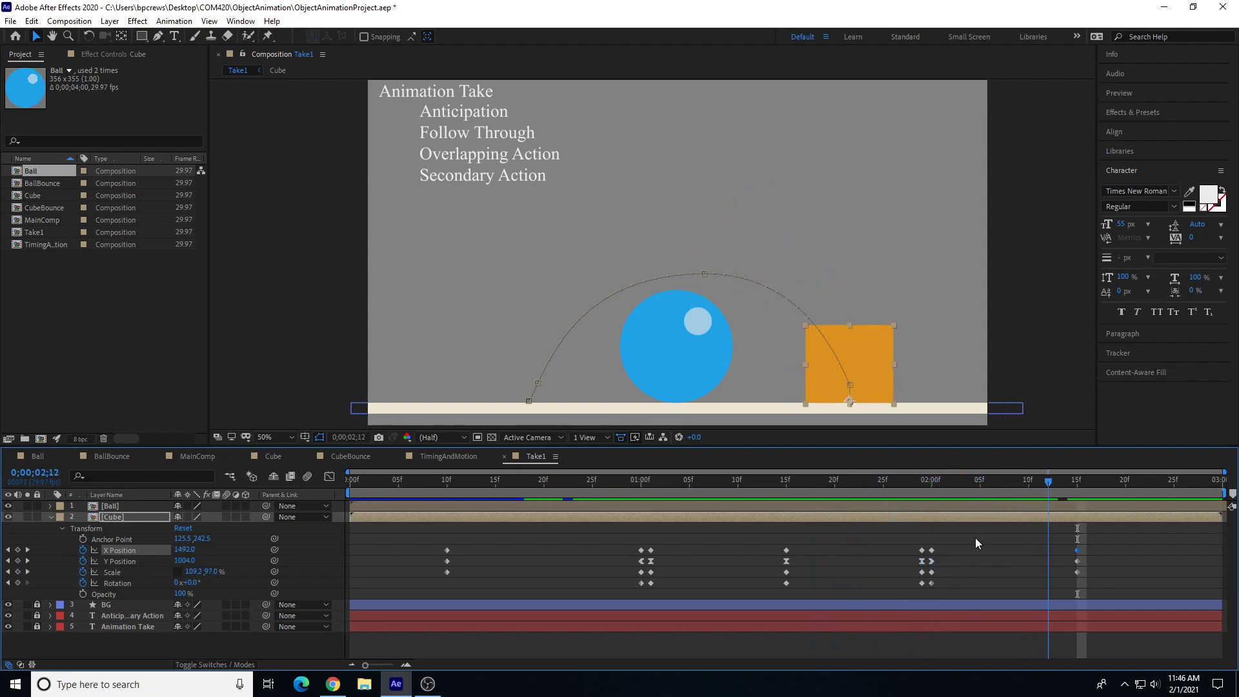
pyautogui.press('Home')
pyautogui.press('space')
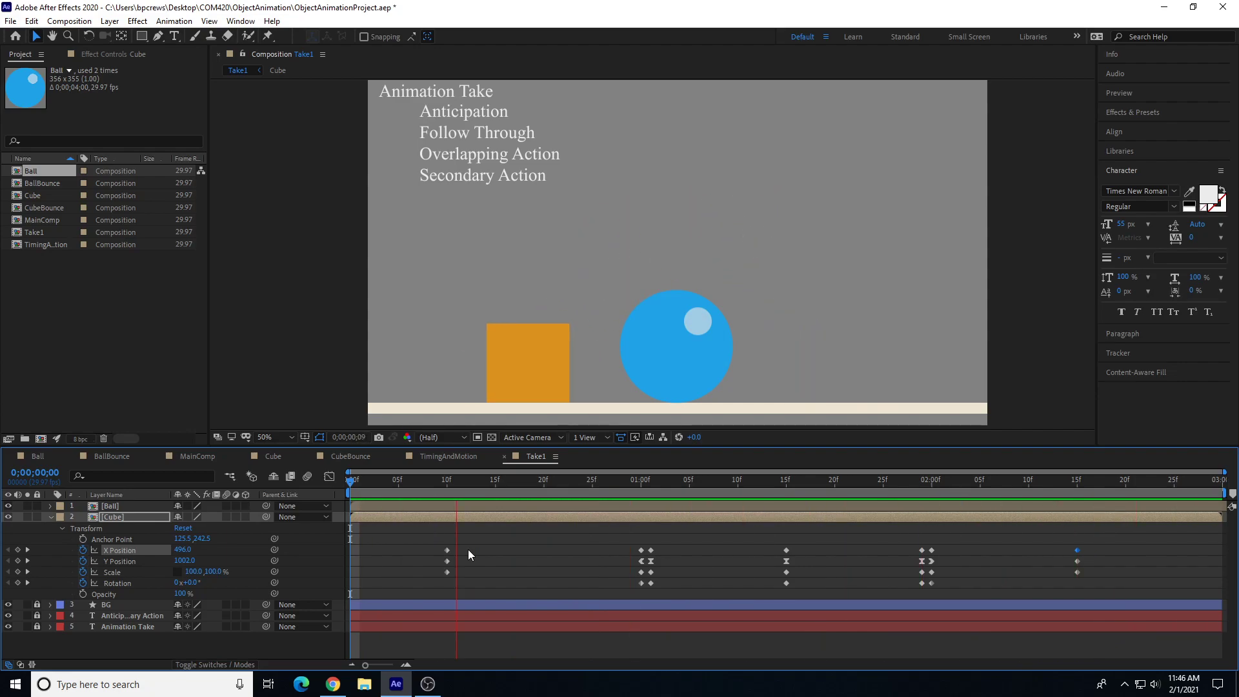
pyautogui.moveTo(506, 484); pyautogui.dragTo(637, 523)
pyautogui.moveTo(641, 526); pyautogui.dragTo(1081, 555)
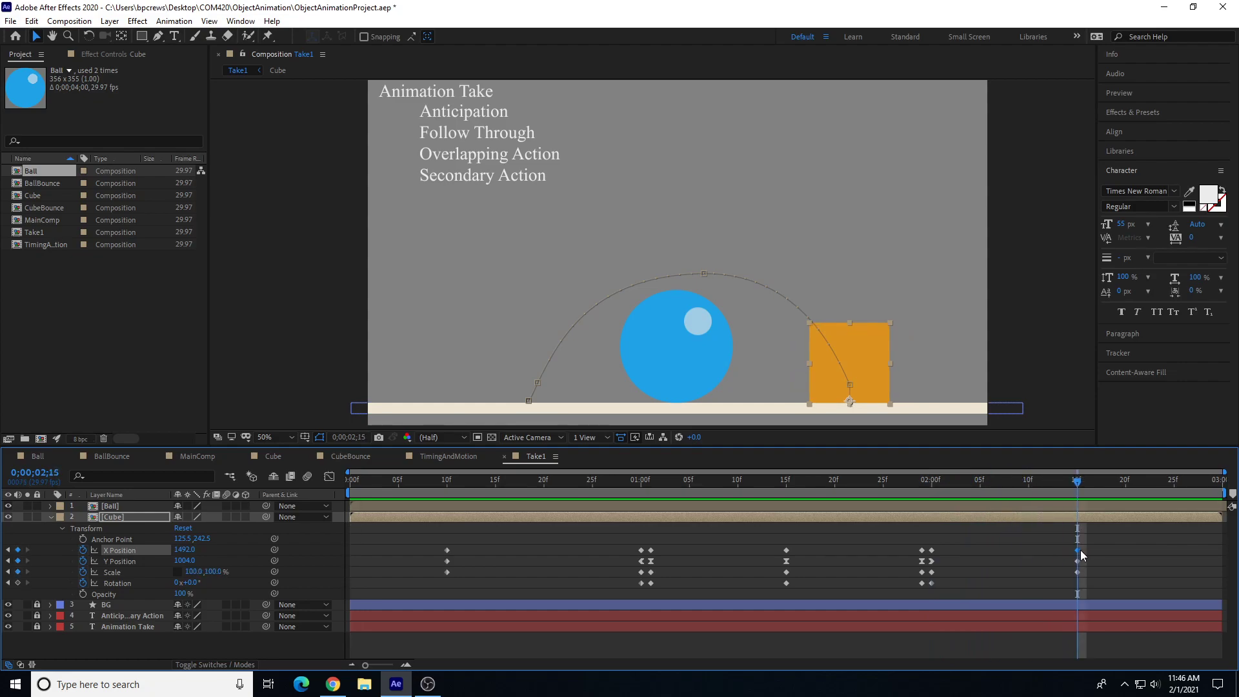
# Step: Preview the cube's jump and scrub through it up to 0;00;01;20
pyautogui.press('space')
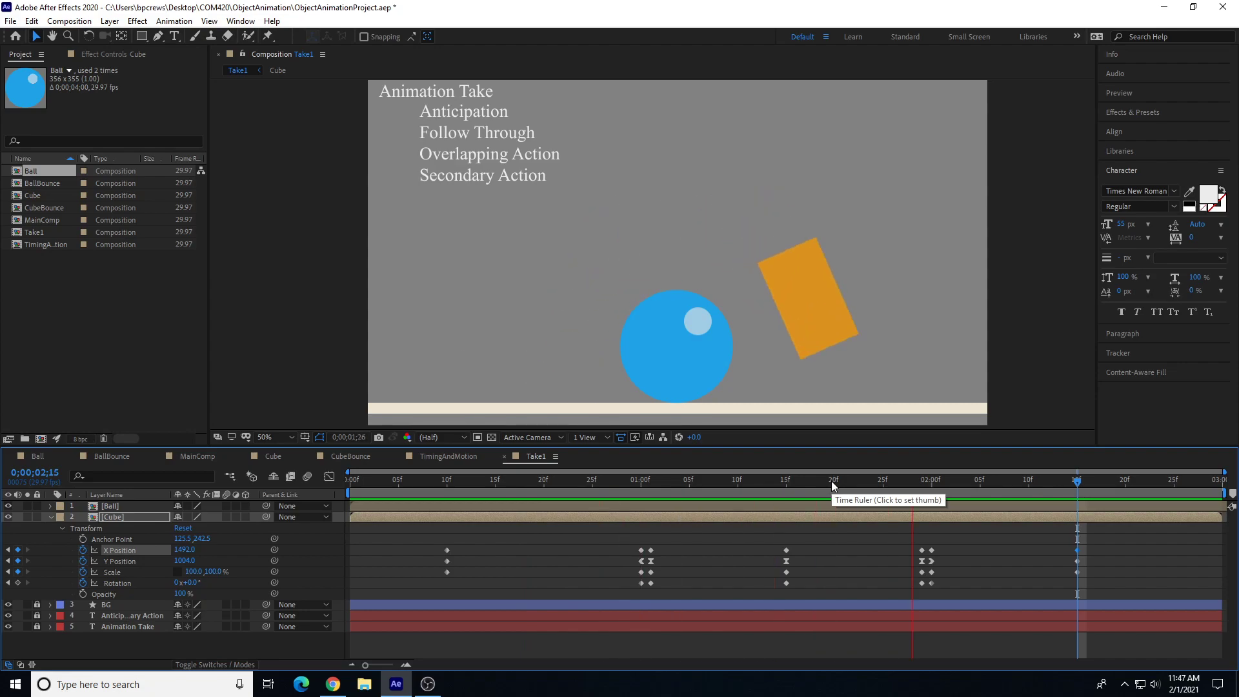
pyautogui.click(622, 481)
pyautogui.moveTo(563, 493); pyautogui.dragTo(837, 510)
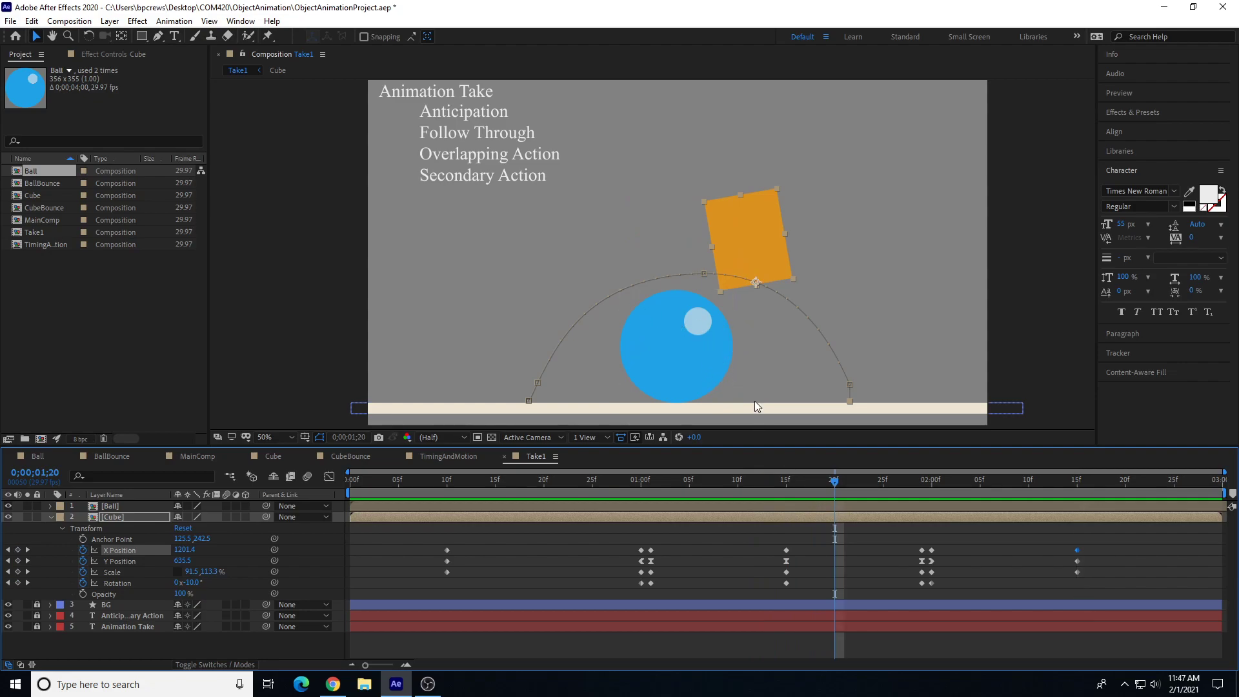
# Step: At 0;00;01;06, where the cube meets the ball, start animating the Ball layer's Position with a keyframe
pyautogui.moveTo(761, 480); pyautogui.dragTo(702, 498)
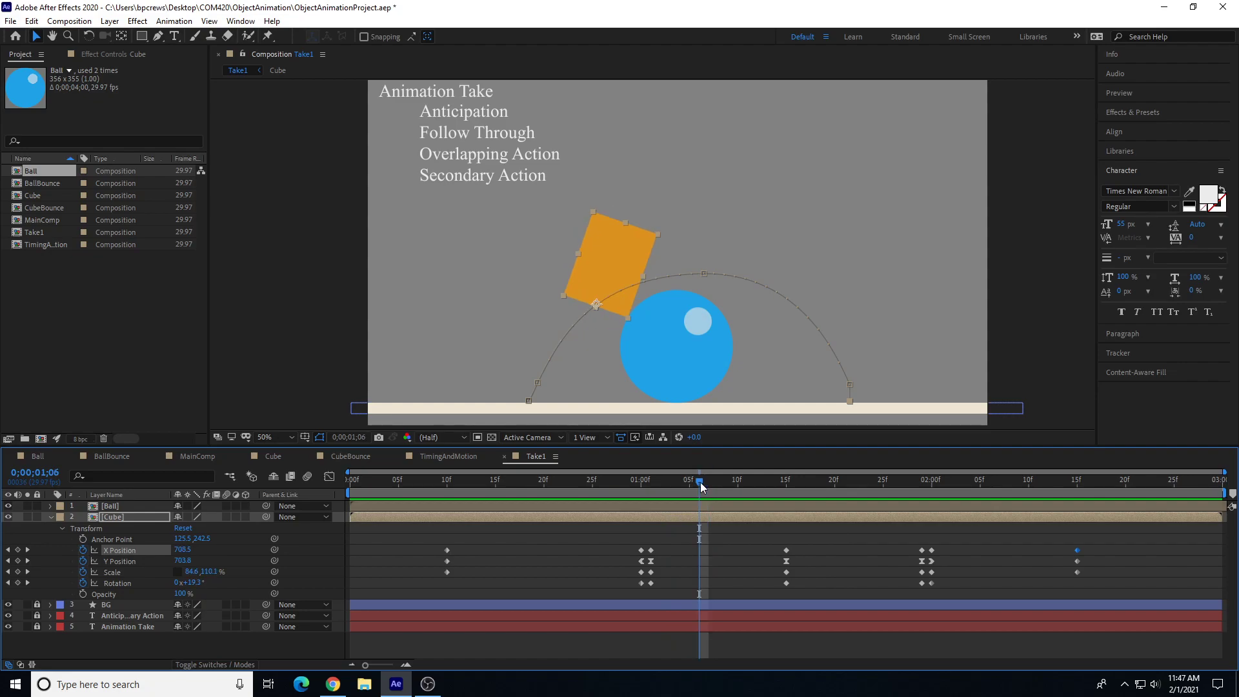
pyautogui.click(120, 505)
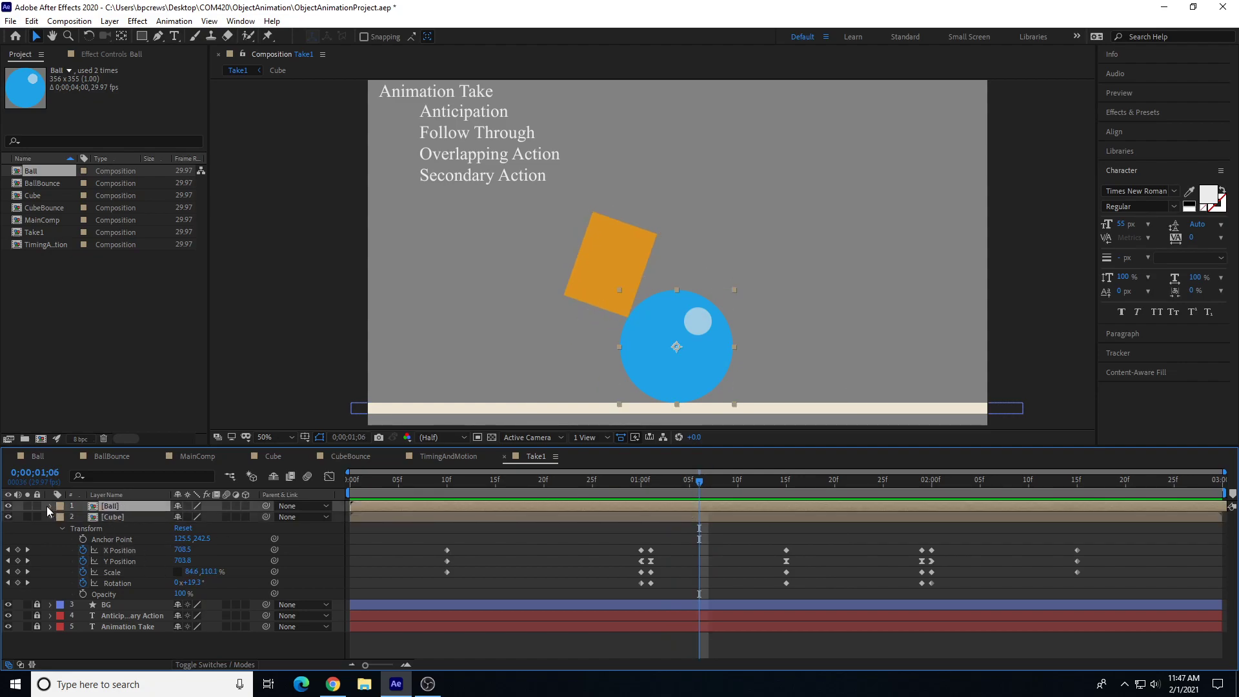
pyautogui.click(50, 507)
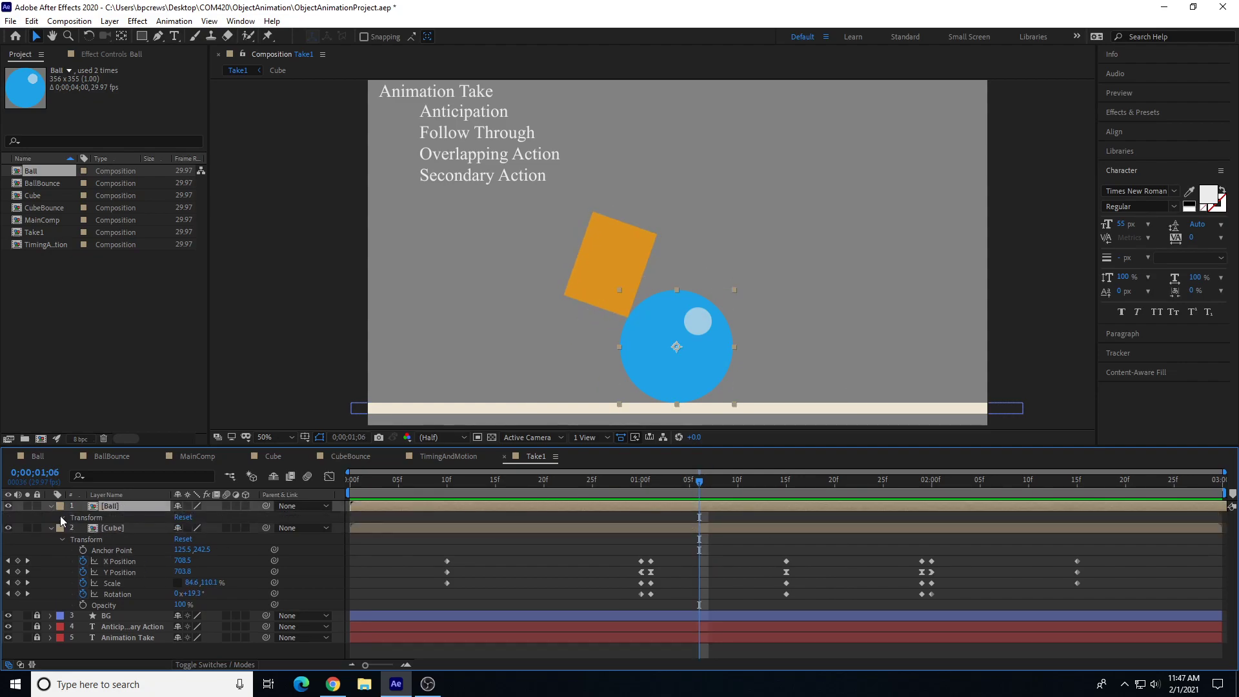
pyautogui.click(63, 518)
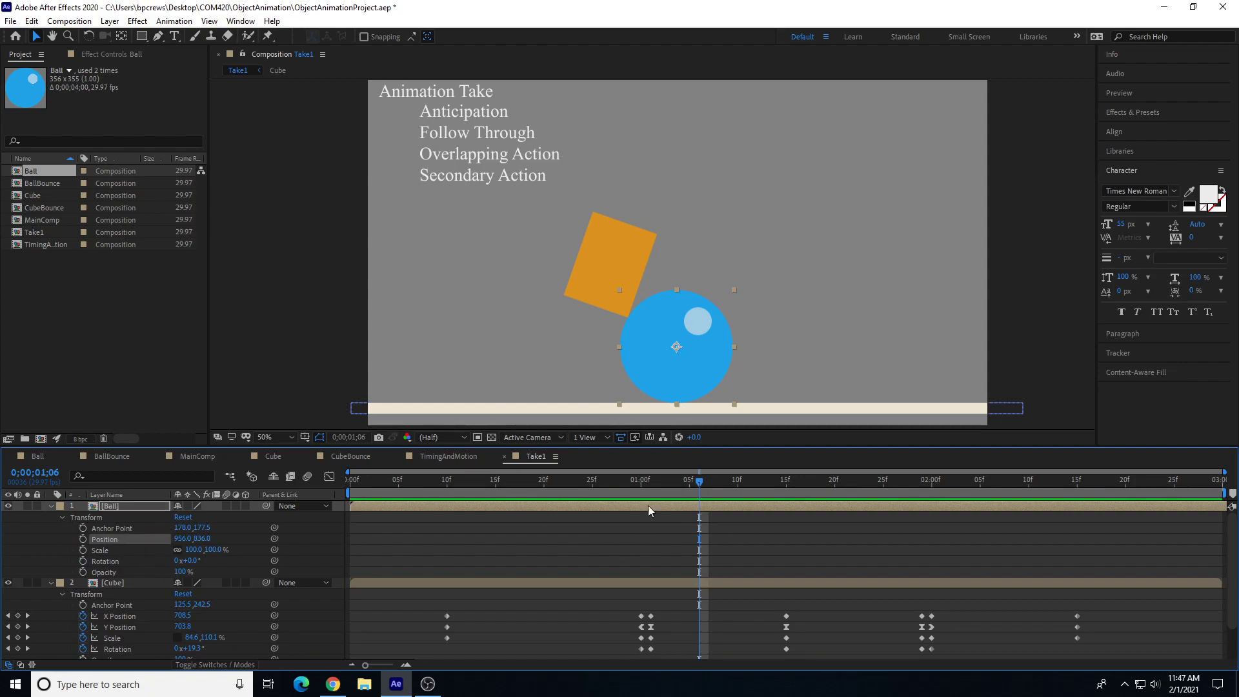
pyautogui.click(83, 539)
# Step: At 0;00;02;05, move the ball horizontally toward the cube to X 1096, and scrub back to 0;00;01;06
pyautogui.moveTo(701, 490); pyautogui.dragTo(983, 488)
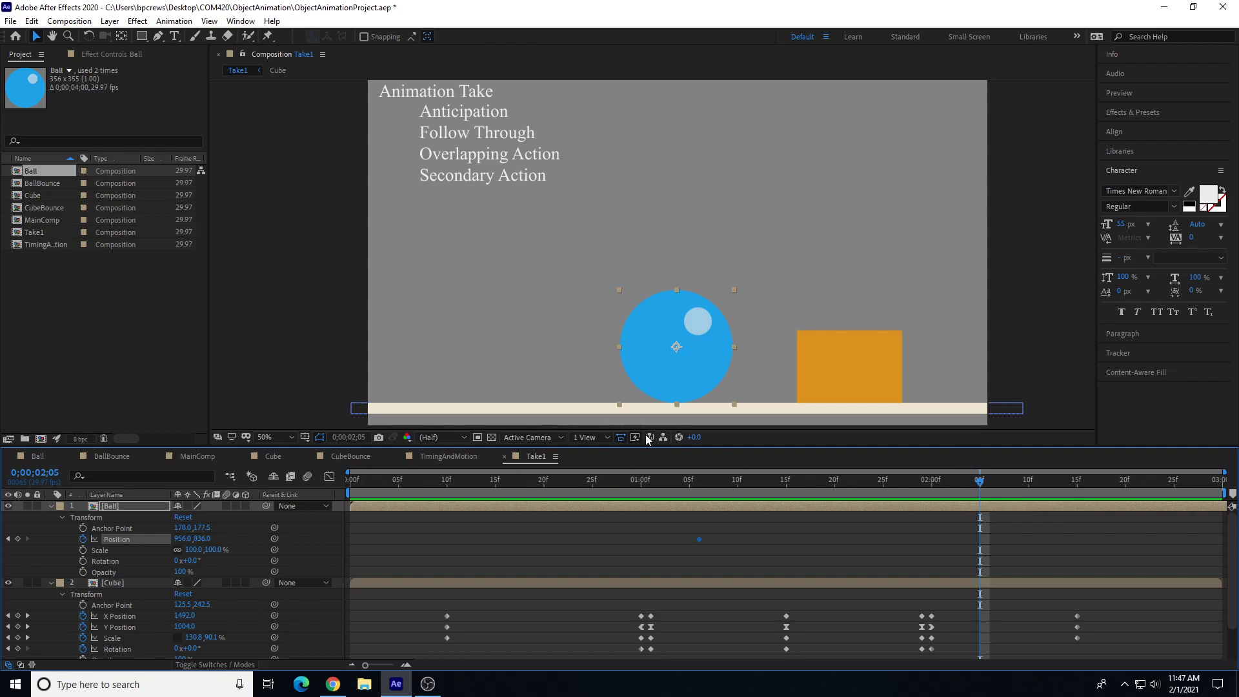
pyautogui.moveTo(644, 335); pyautogui.dragTo(682, 334)
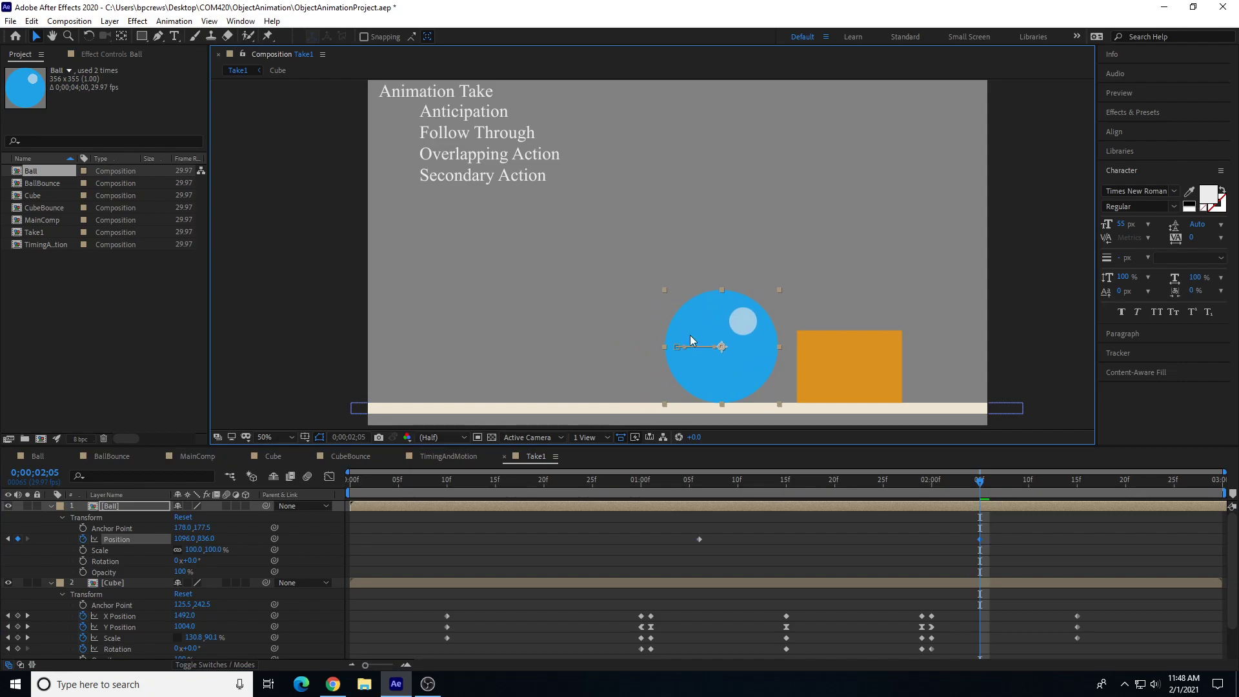
pyautogui.click(979, 488)
pyautogui.moveTo(978, 487); pyautogui.dragTo(703, 494)
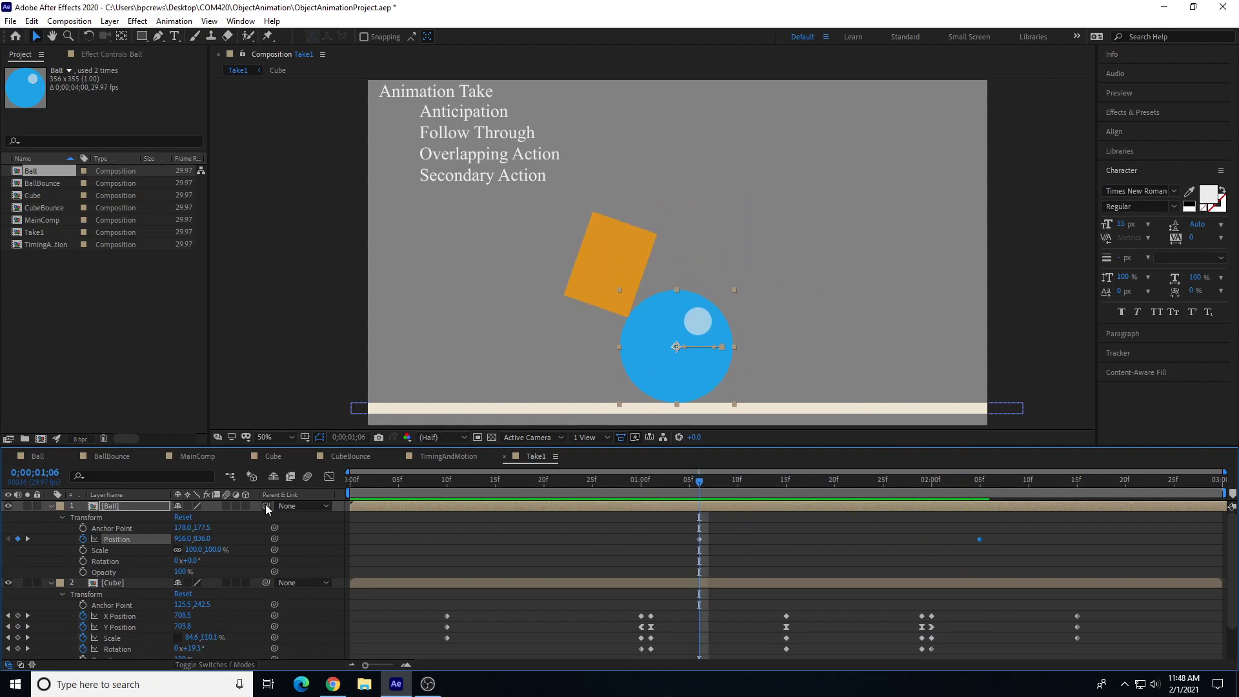
# Step: Separate the ball's Position into X and Y dimensions and show only its X Position curve in the graph
pyautogui.click(329, 478)
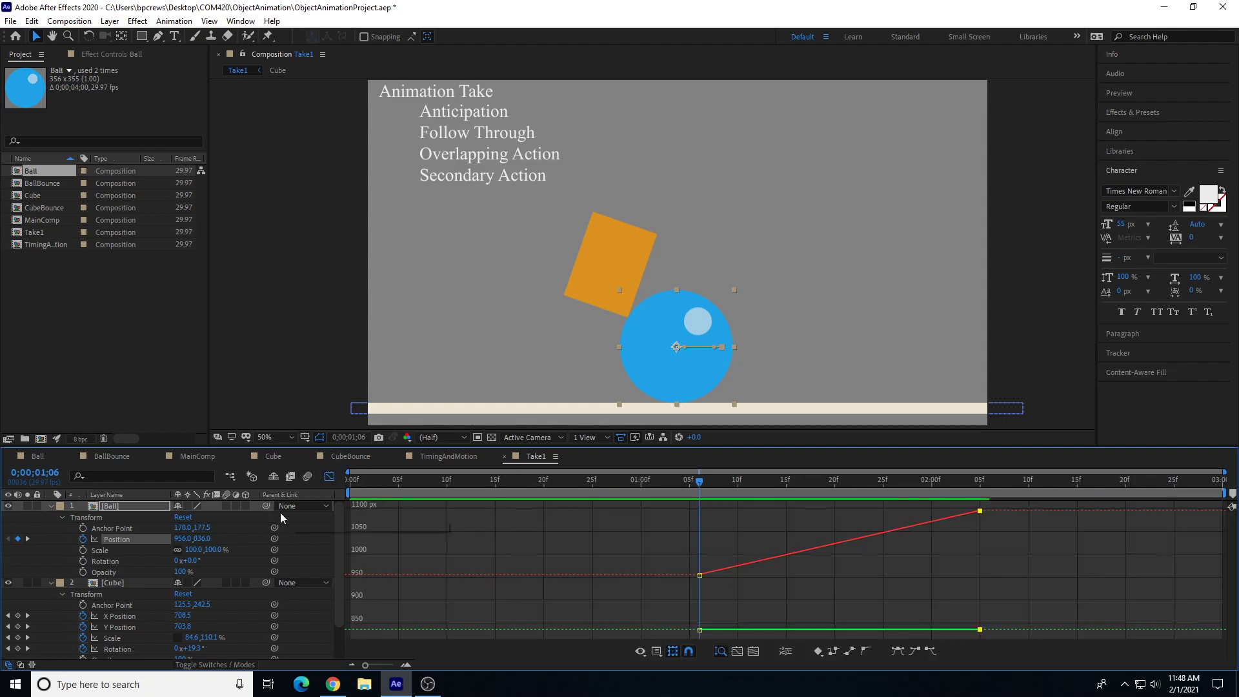
pyautogui.click(132, 540)
pyautogui.rightClick(137, 535)
pyautogui.click(252, 404)
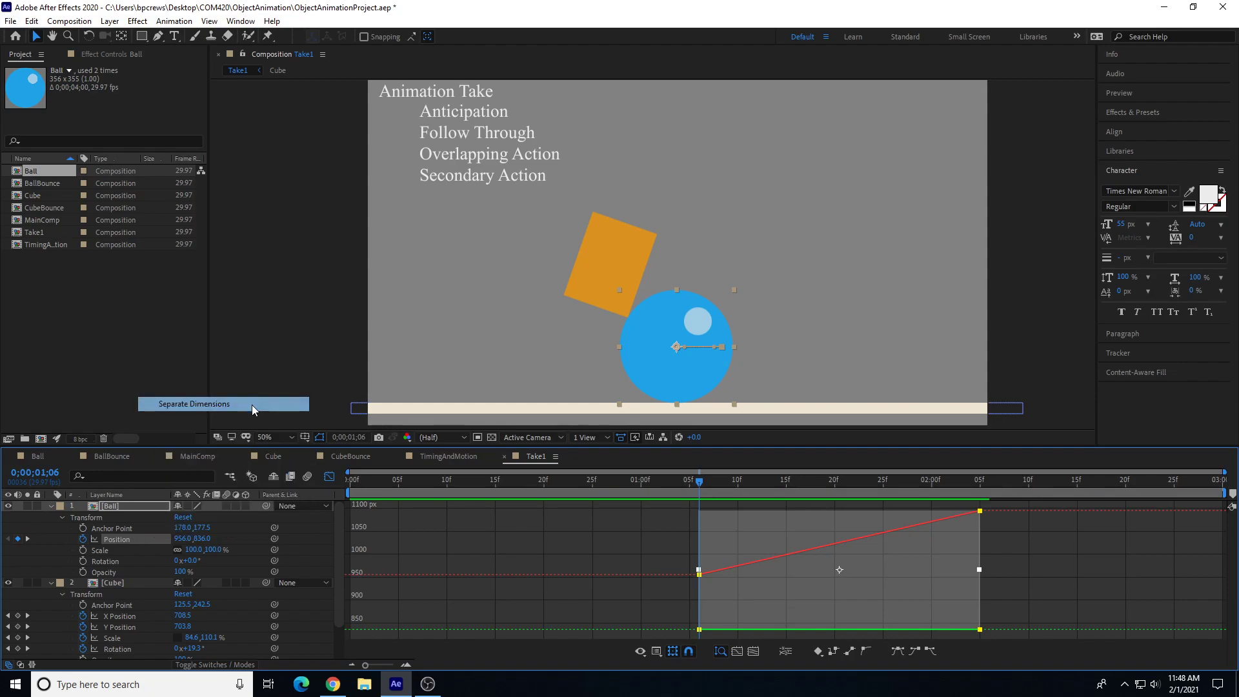
pyautogui.click(127, 551)
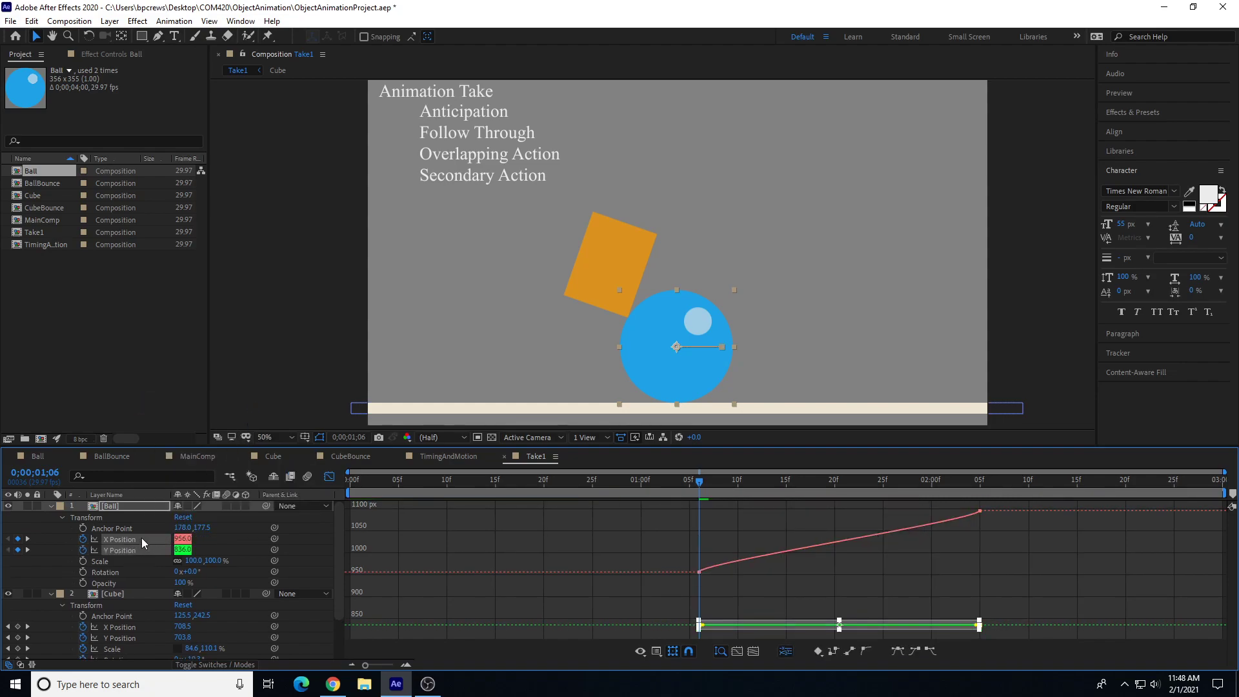
pyautogui.click(118, 560)
pyautogui.click(132, 540)
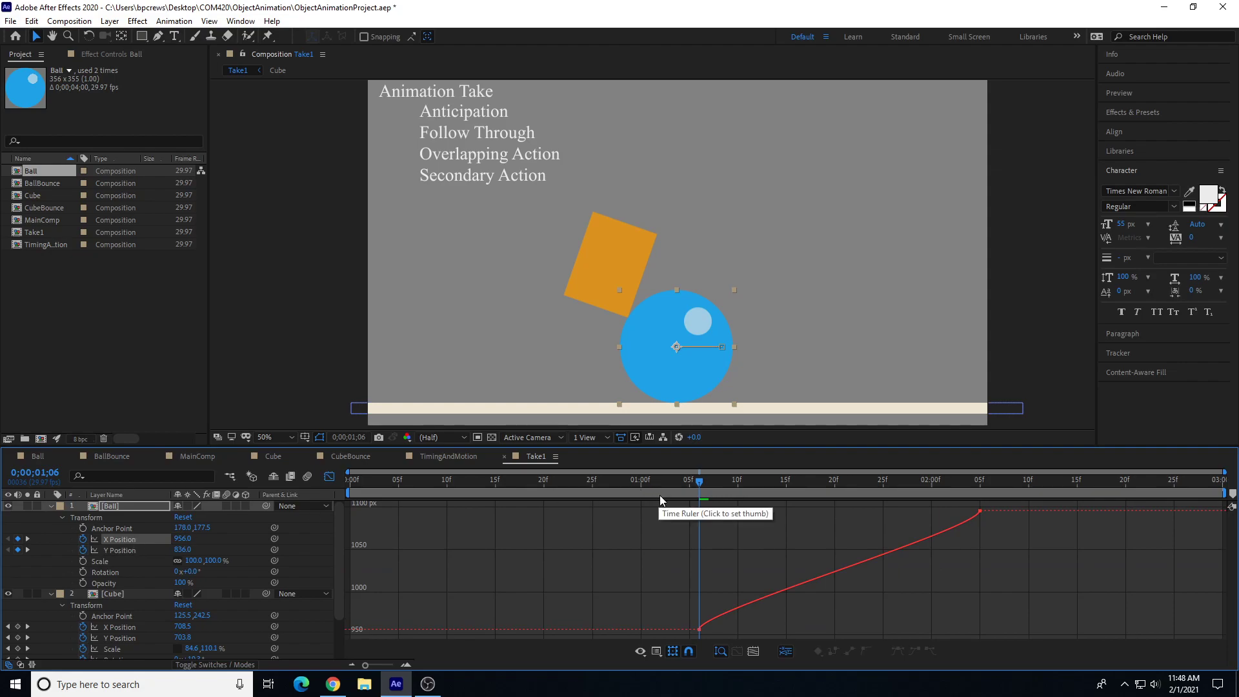
# Step: Ease both of the ball's X Position keyframes so its slide starts and ends smoothly
pyautogui.moveTo(662, 506); pyautogui.dragTo(1006, 633)
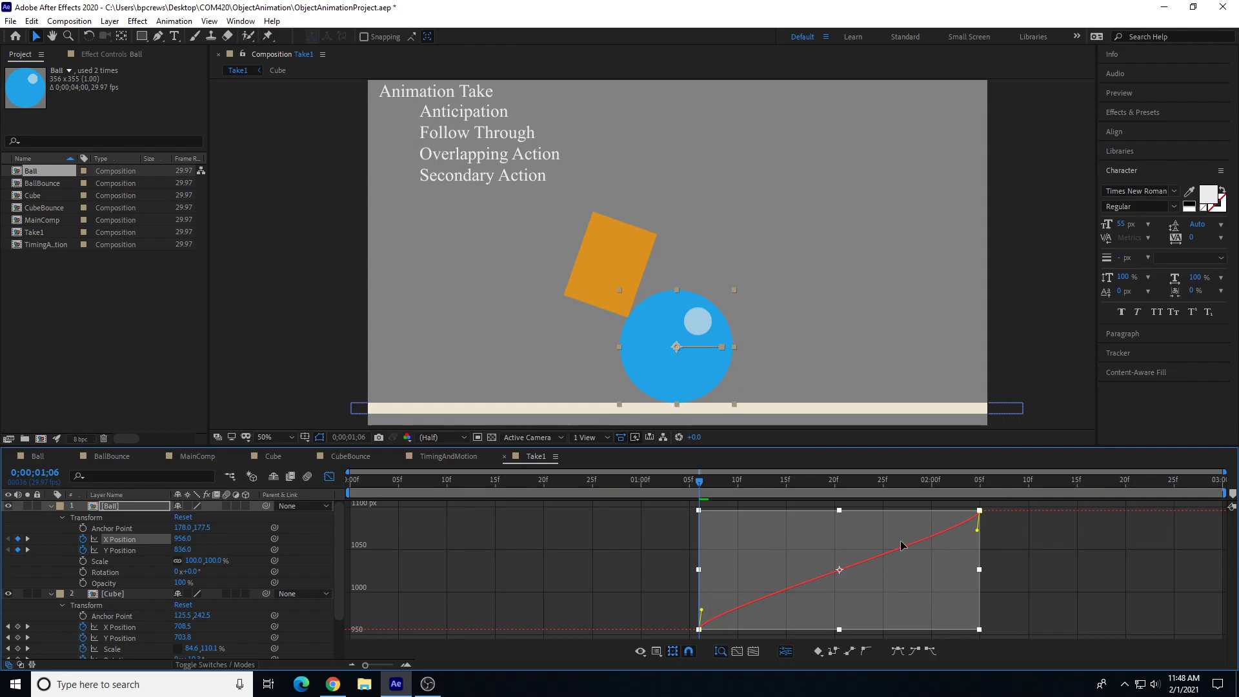
pyautogui.moveTo(675, 480); pyautogui.dragTo(903, 505)
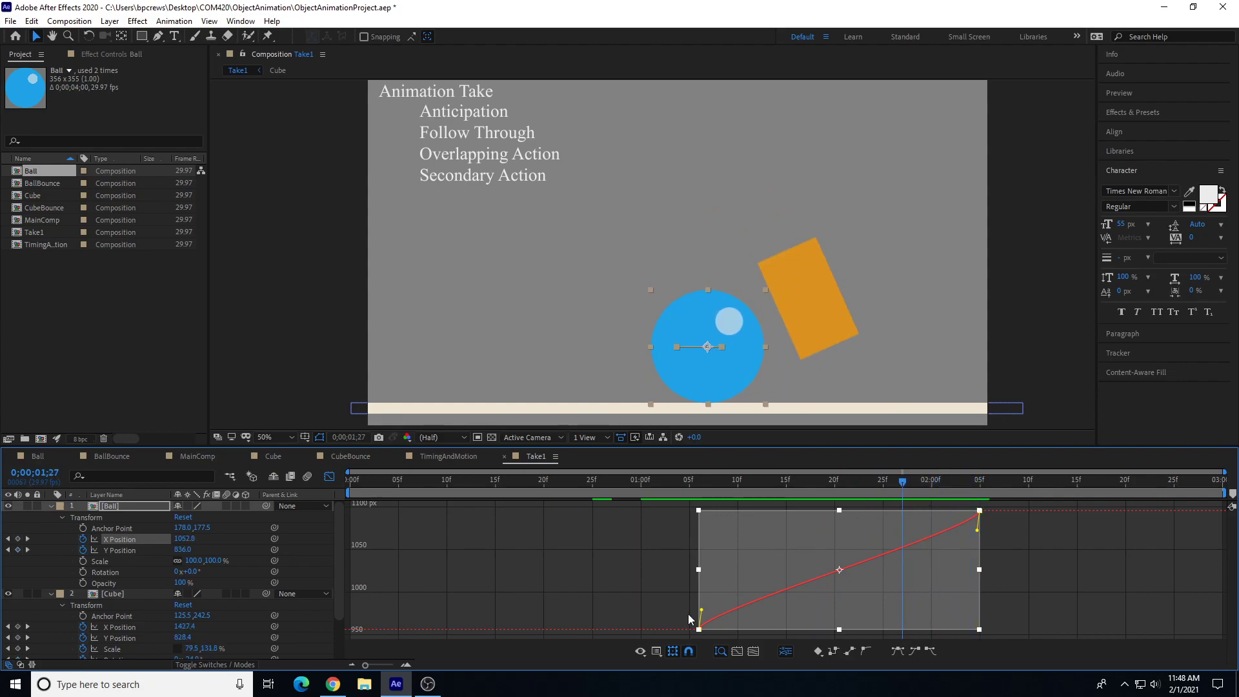
pyautogui.moveTo(671, 504); pyautogui.dragTo(1004, 638)
pyautogui.click(916, 651)
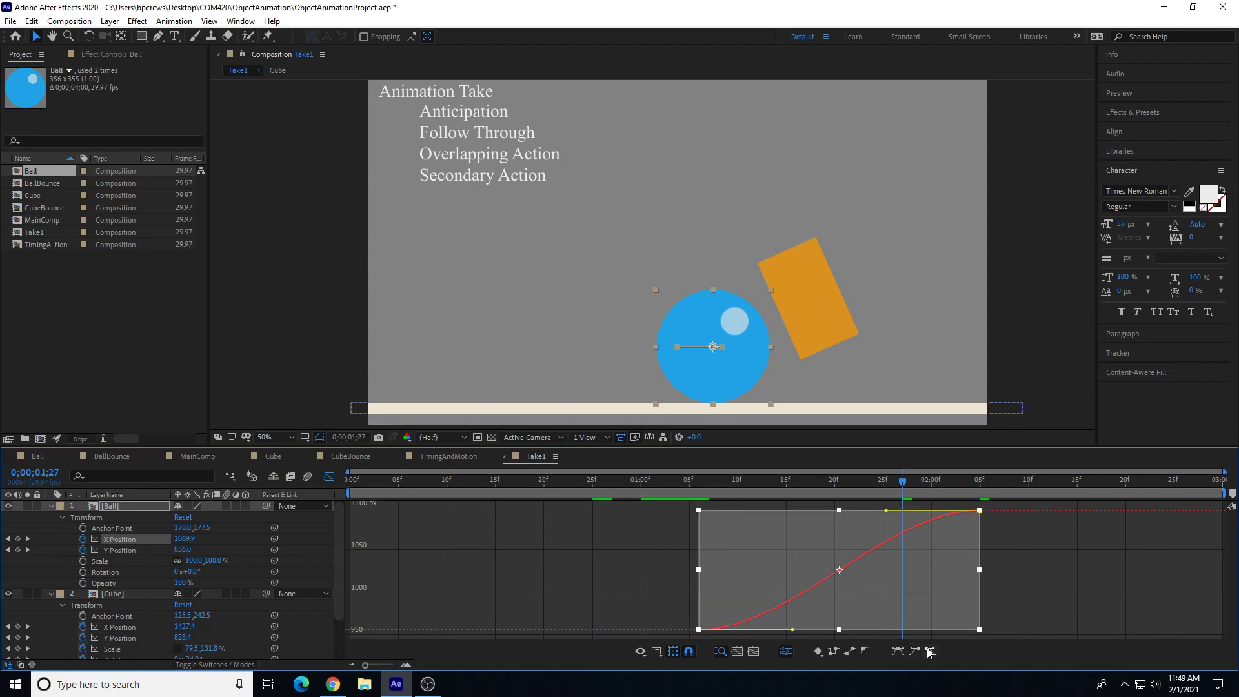
pyautogui.click(670, 567)
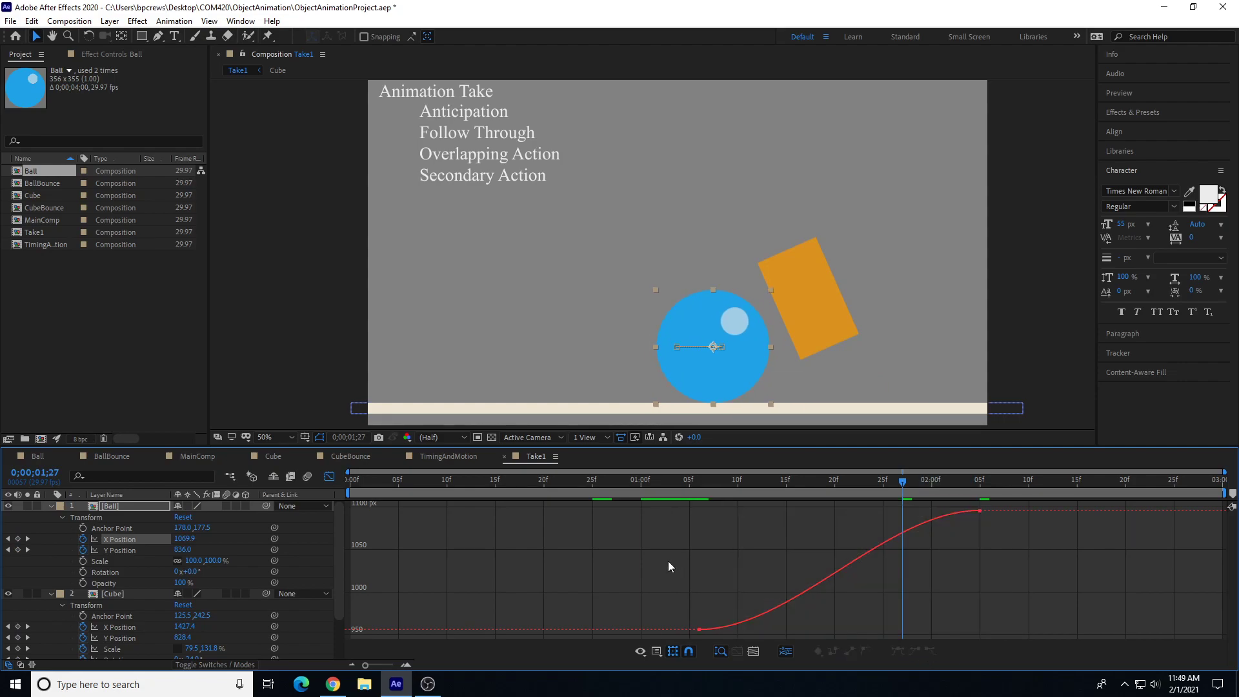
# Step: Reshape the ball's X Position curve with a steep start at 0;00;01;06 and a long, gradual slowdown toward 0;00;02;05
pyautogui.click(699, 629)
pyautogui.moveTo(793, 630); pyautogui.dragTo(752, 562)
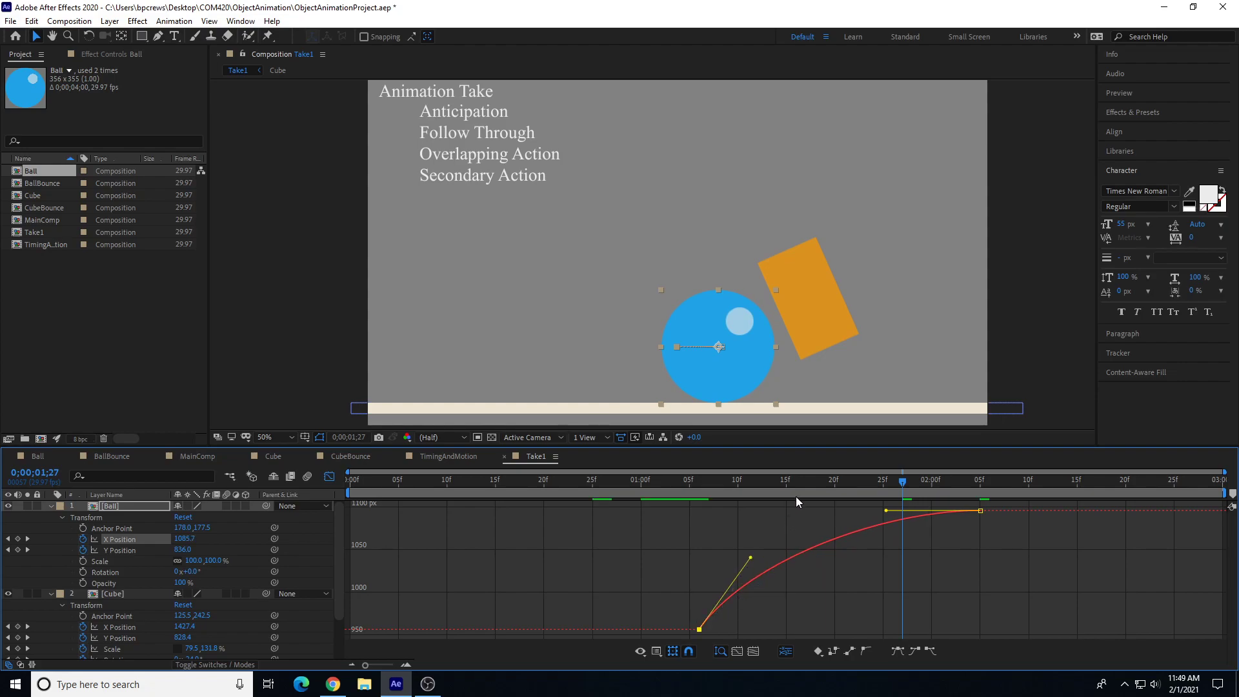
pyautogui.moveTo(805, 478); pyautogui.dragTo(903, 518)
pyautogui.moveTo(897, 487)
pyautogui.mouseDown()
pyautogui.moveTo(857, 482)
pyautogui.moveTo(922, 485)
pyautogui.mouseUp()
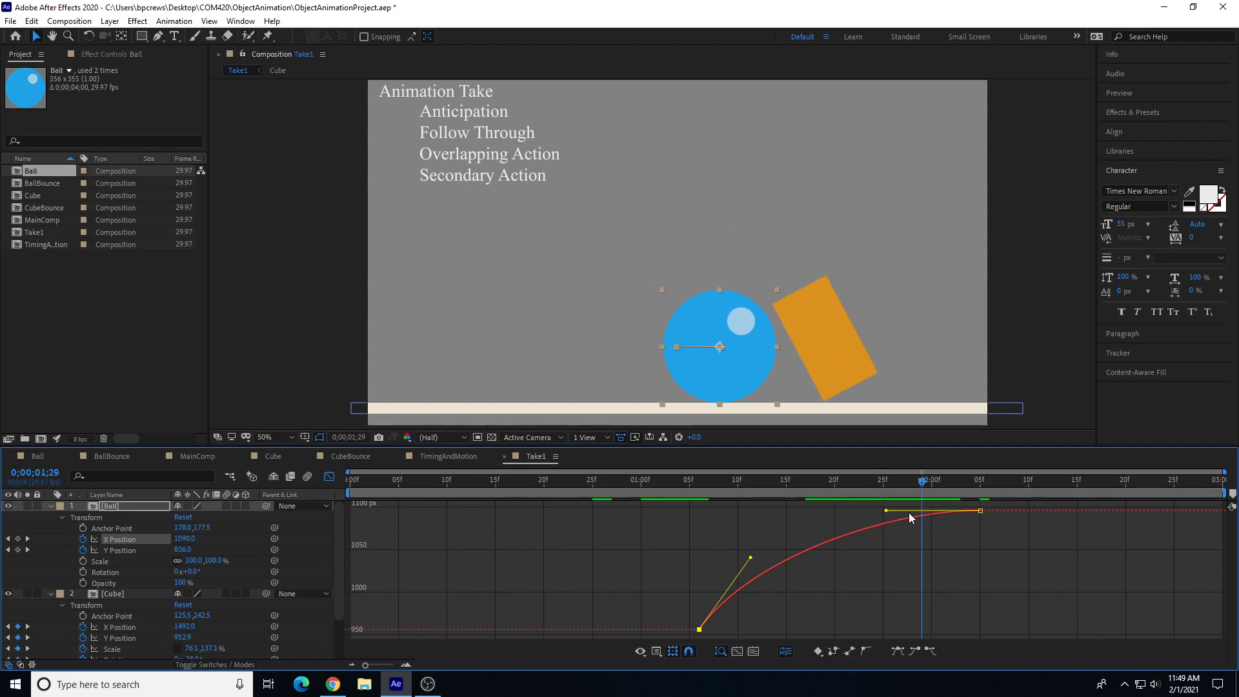
pyautogui.moveTo(879, 511); pyautogui.dragTo(409, 466)
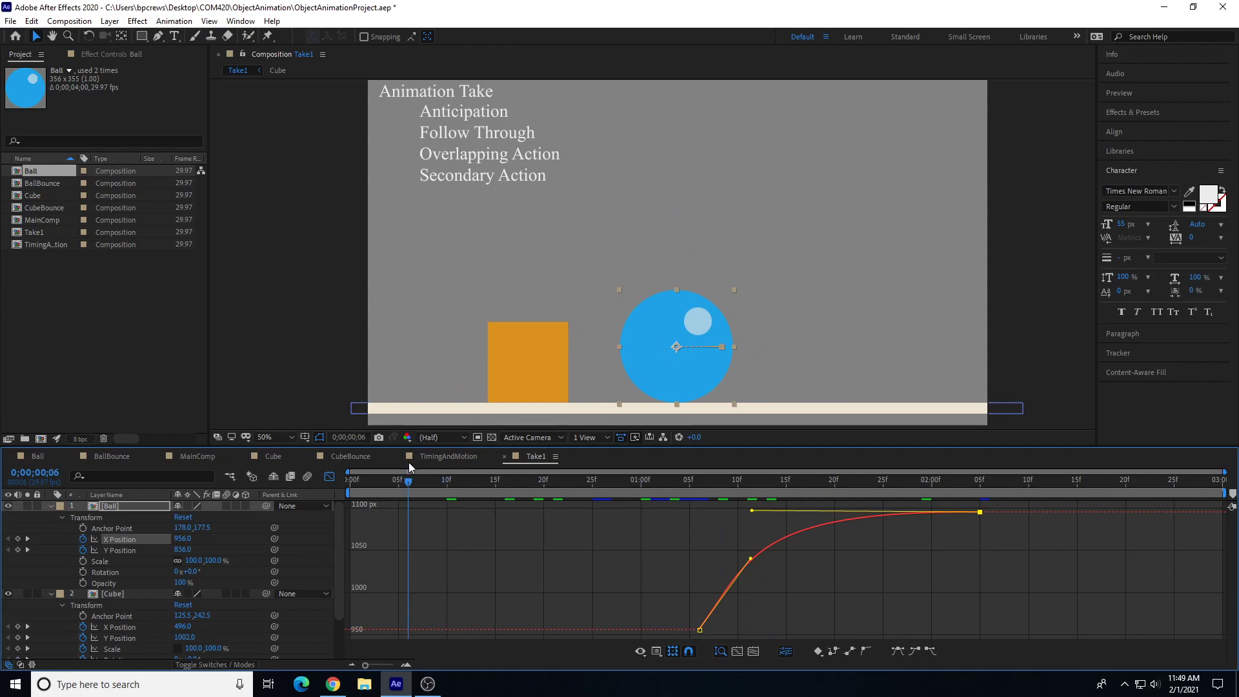
# Step: Preview the ball's reaction to the jumping cube and scrub through the collision to 0;00;02;05
pyautogui.press('space')
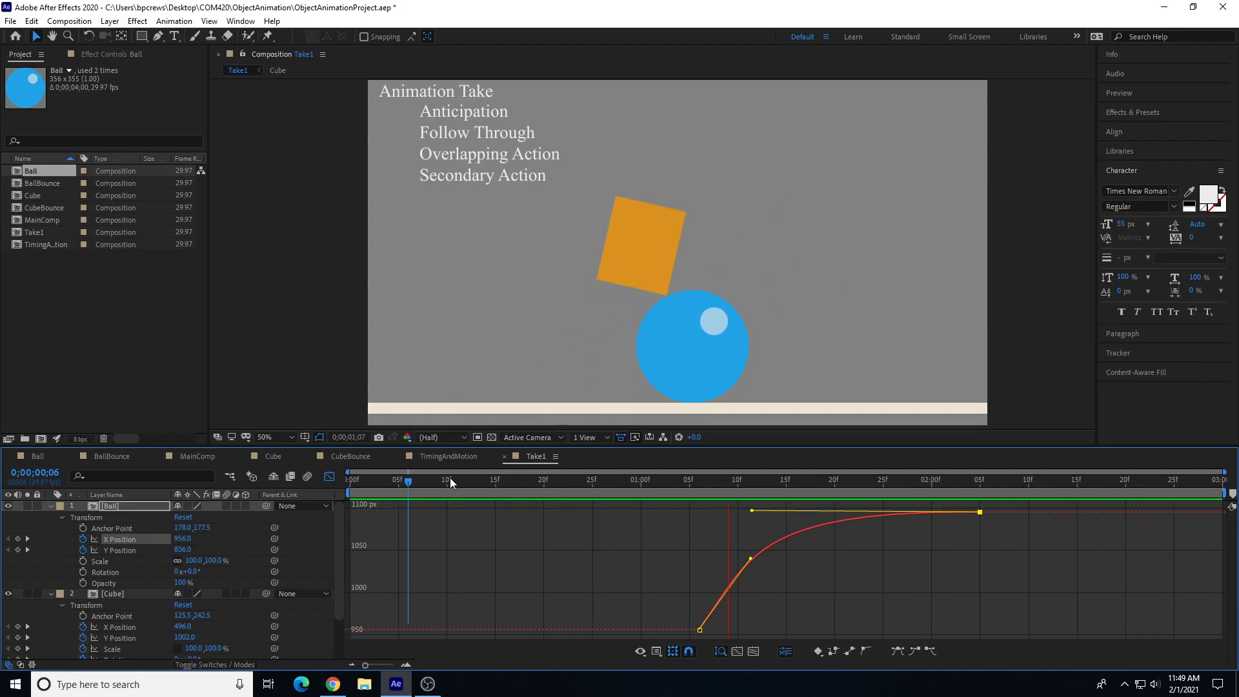
pyautogui.press('space')
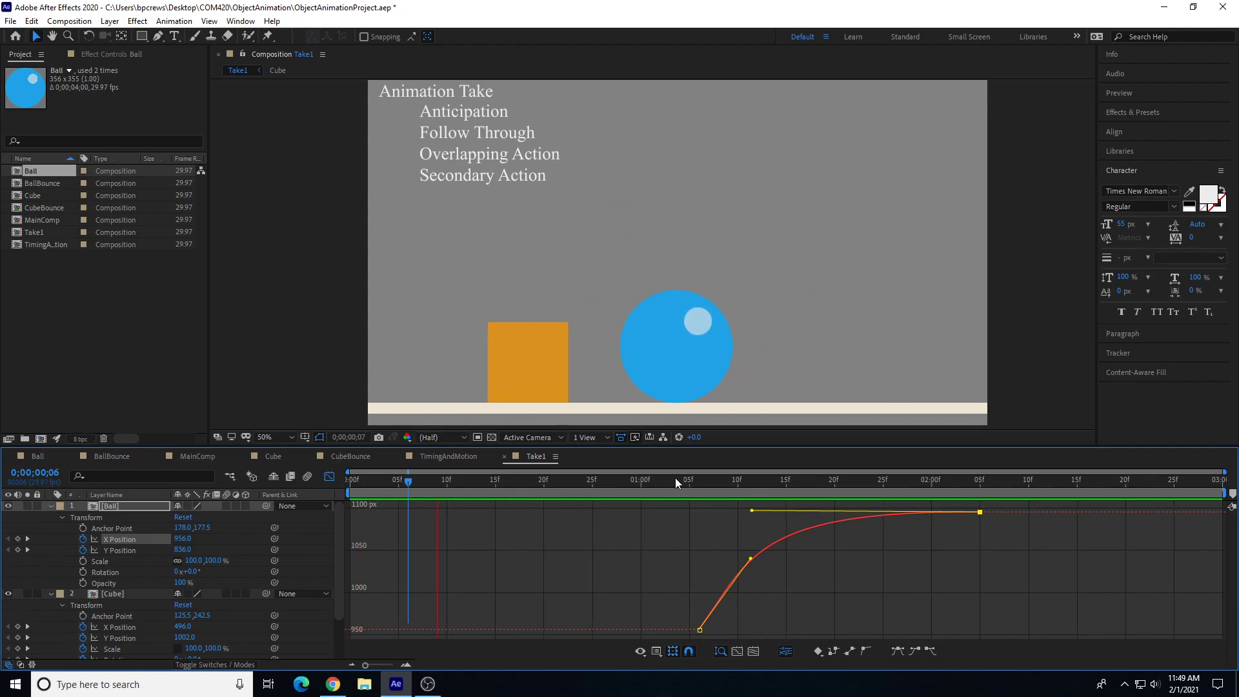
pyautogui.moveTo(648, 468); pyautogui.dragTo(795, 494)
pyautogui.moveTo(818, 484); pyautogui.dragTo(979, 513)
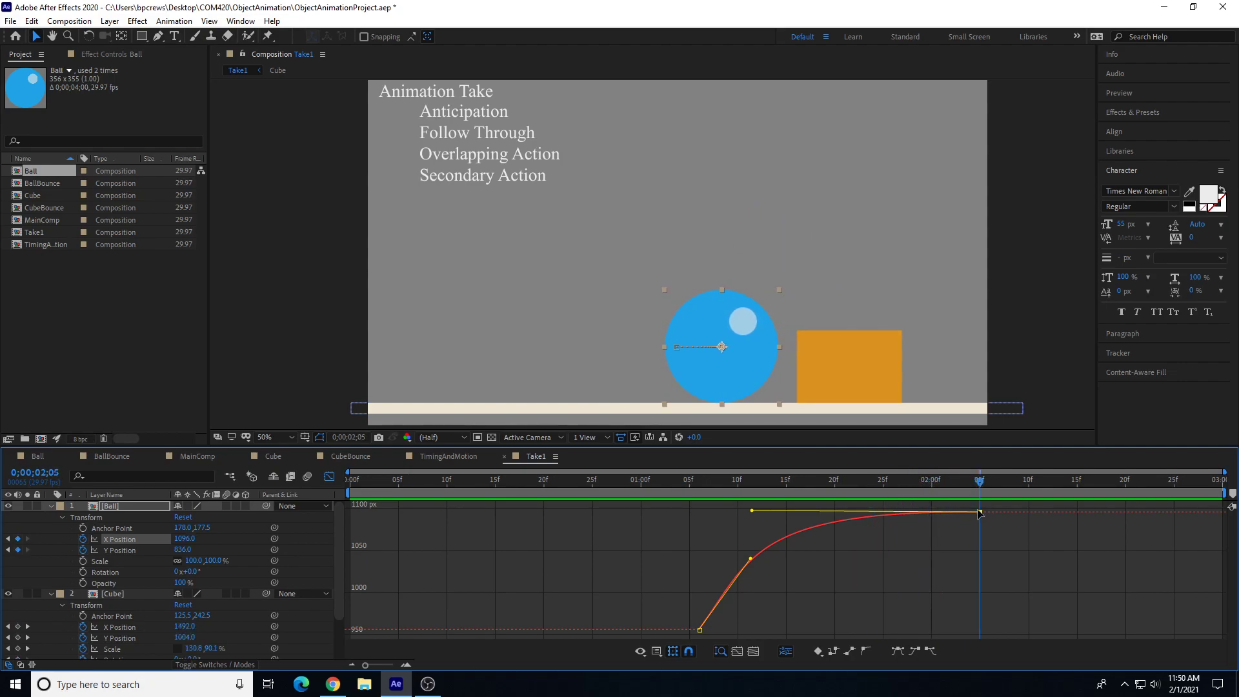
# Step: Return to the keyframe view with the cube's X Position keyframes selected and go to 0;00;02;15
pyautogui.click(856, 363)
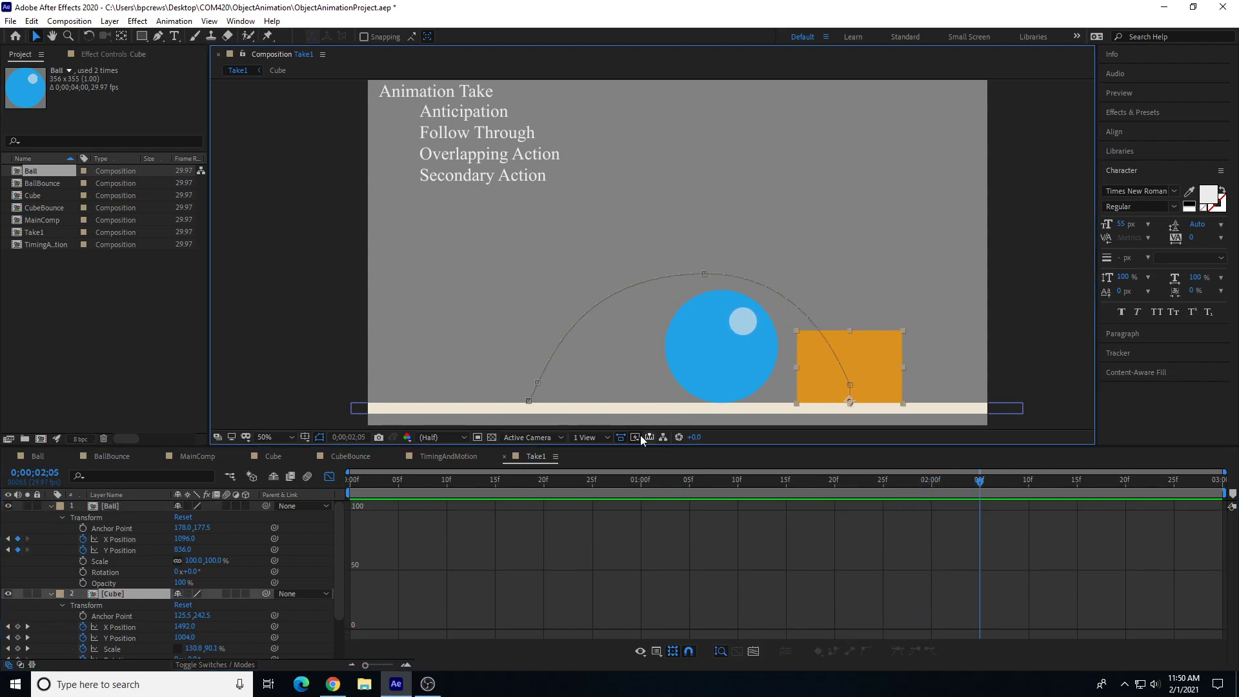
pyautogui.moveTo(698, 481); pyautogui.dragTo(929, 487)
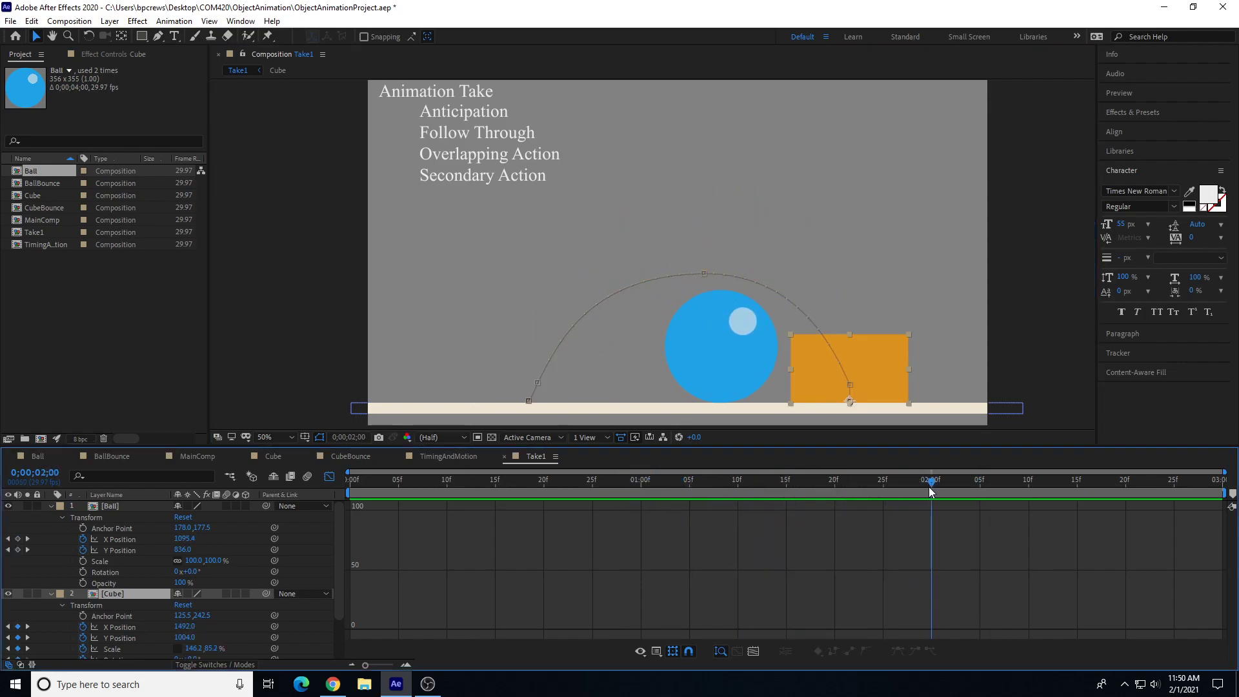
pyautogui.scroll(-3, 194, 568)
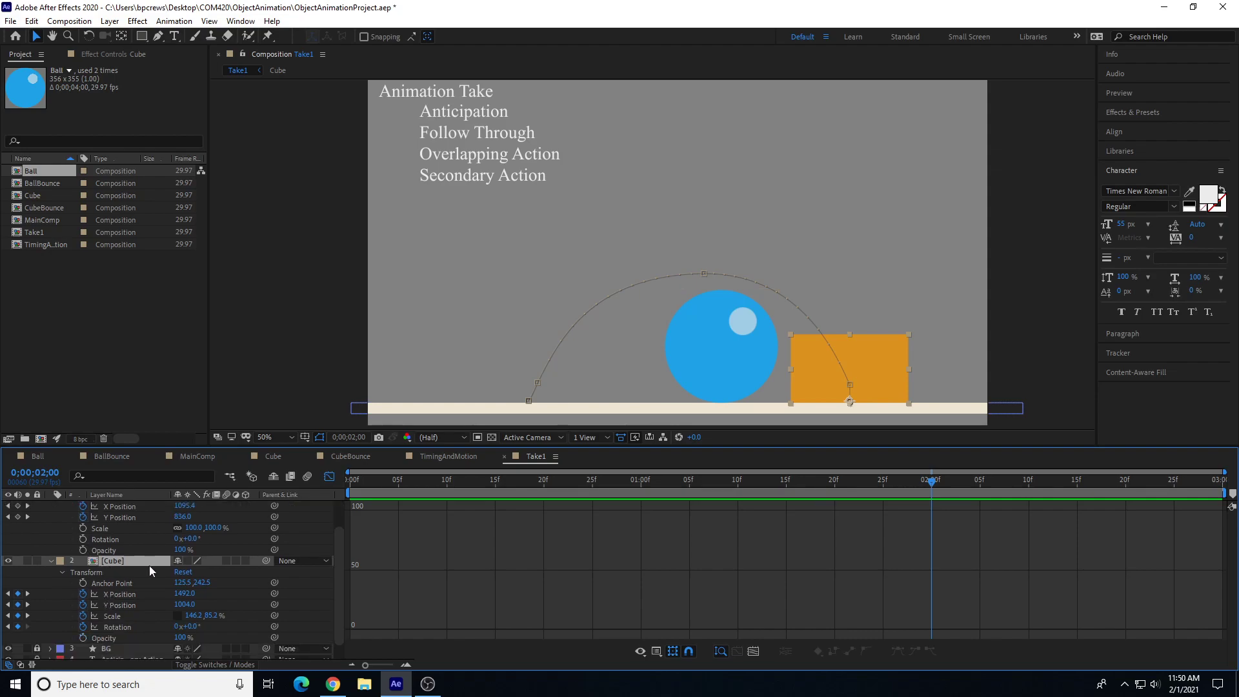
pyautogui.click(329, 476)
pyautogui.click(126, 577)
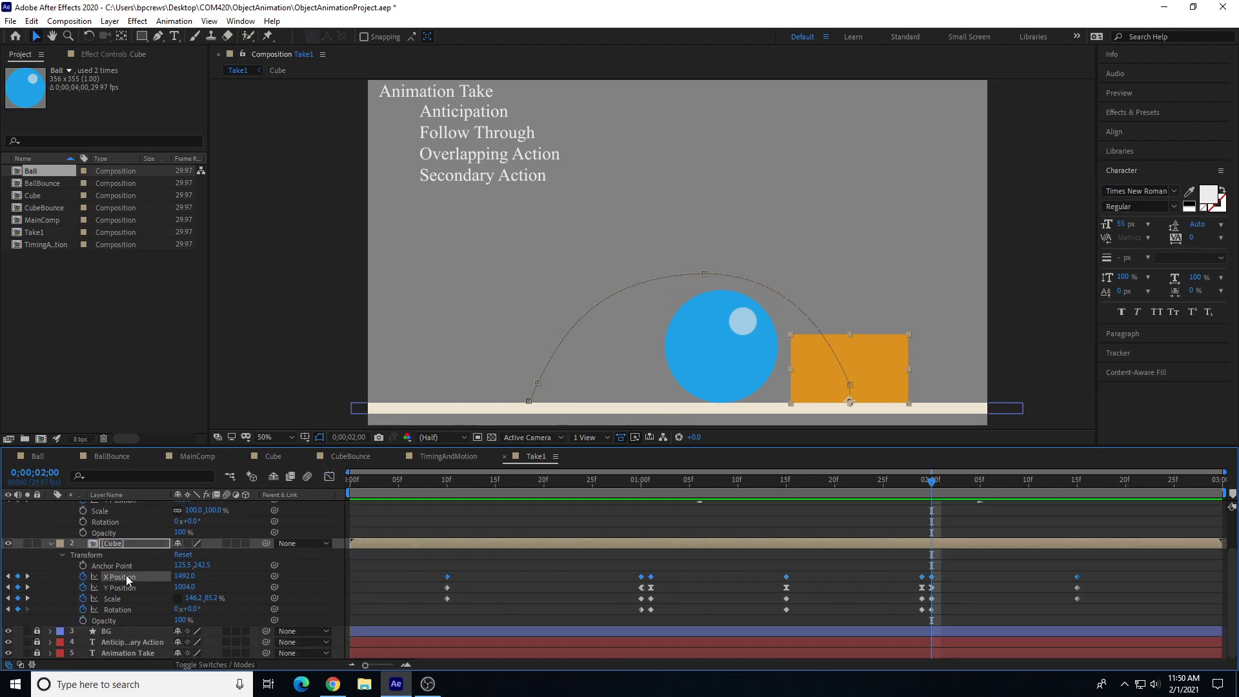
pyautogui.moveTo(911, 481); pyautogui.dragTo(914, 474)
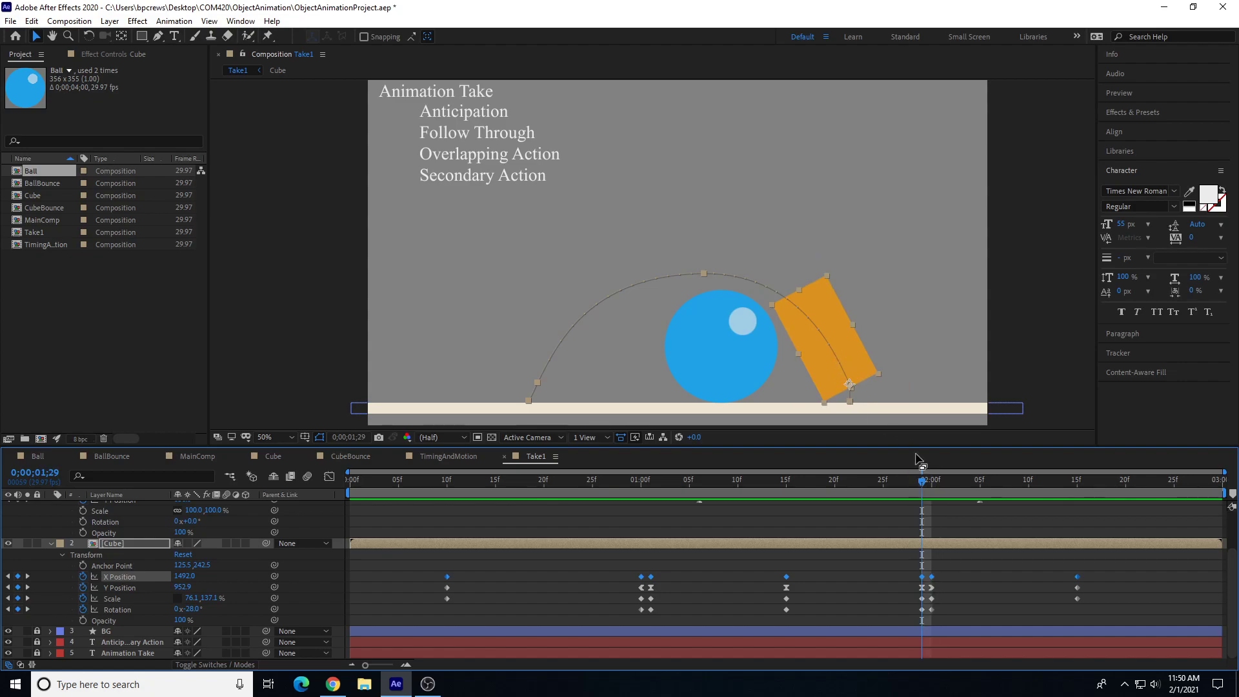
pyautogui.moveTo(1047, 480); pyautogui.dragTo(1074, 485)
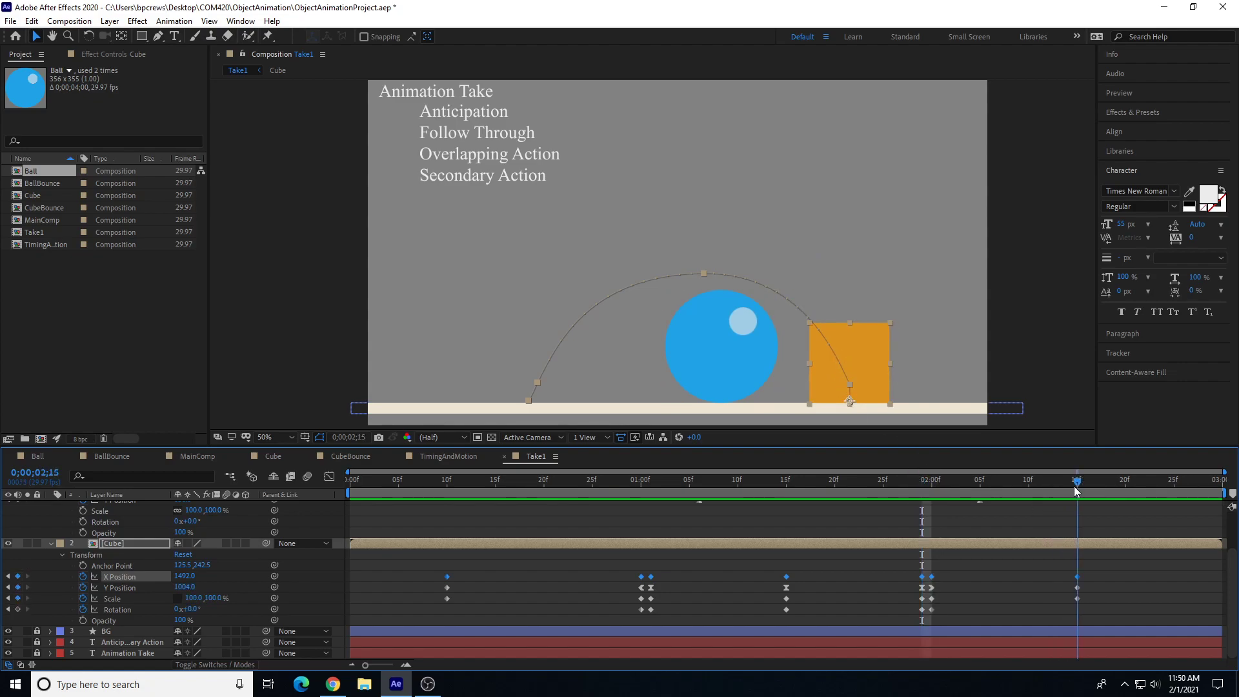
pyautogui.moveTo(854, 354); pyautogui.dragTo(875, 351)
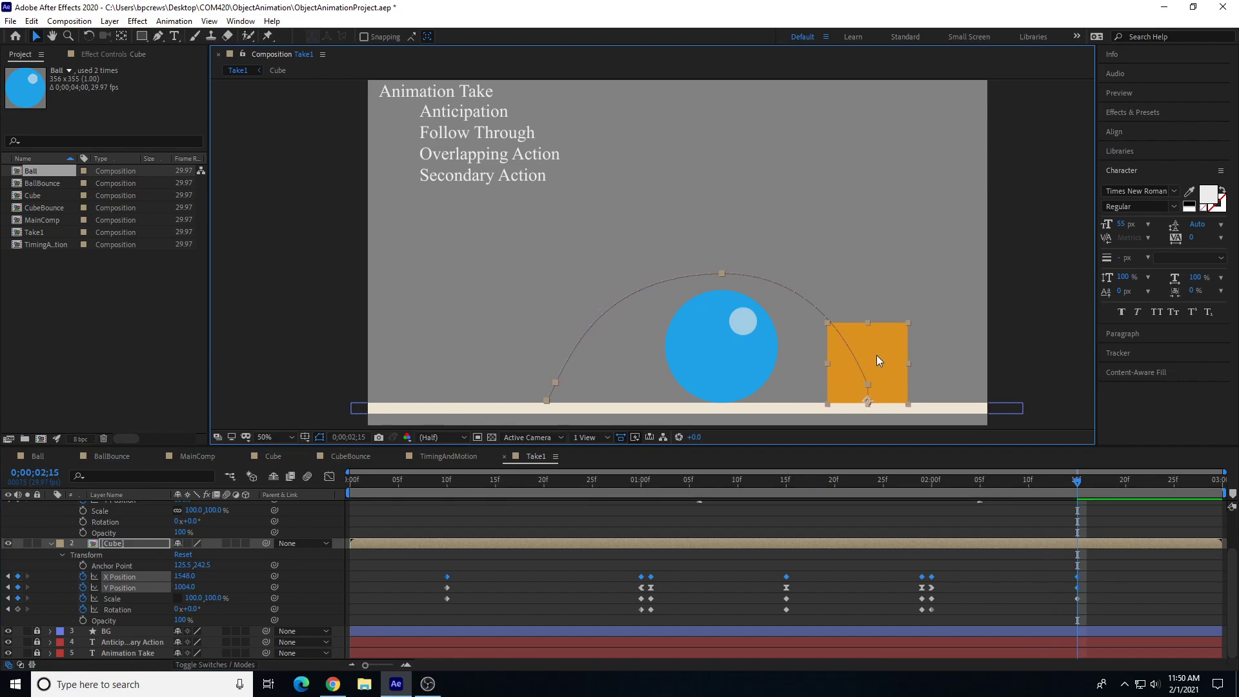
pyautogui.hotkey('ctrl', 'z')
pyautogui.click(131, 582)
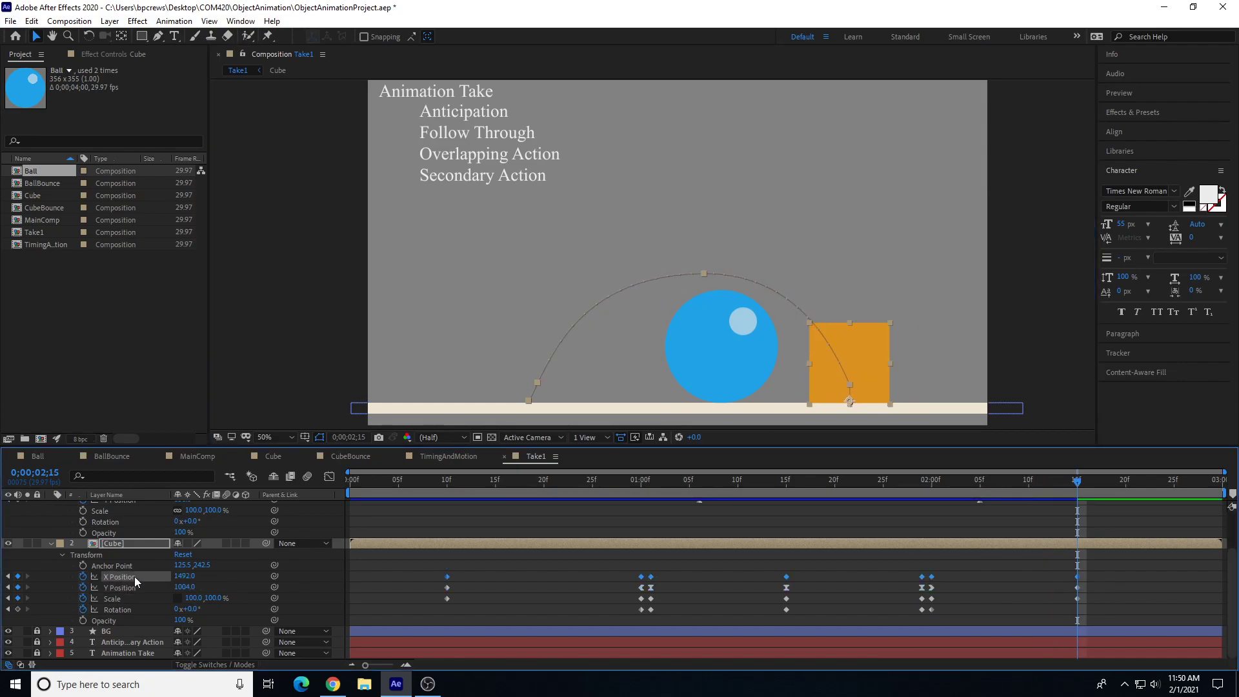
pyautogui.moveTo(861, 347); pyautogui.dragTo(870, 347)
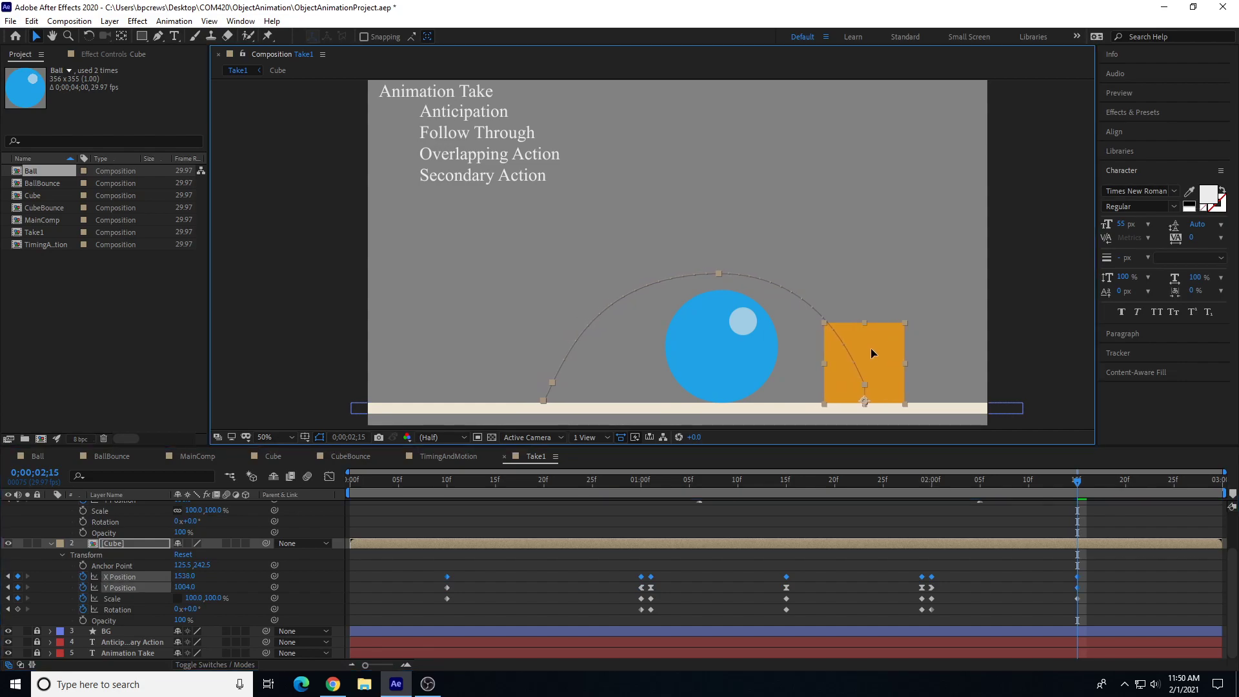
pyautogui.hotkey('ctrl', 'z')
pyautogui.click(185, 576)
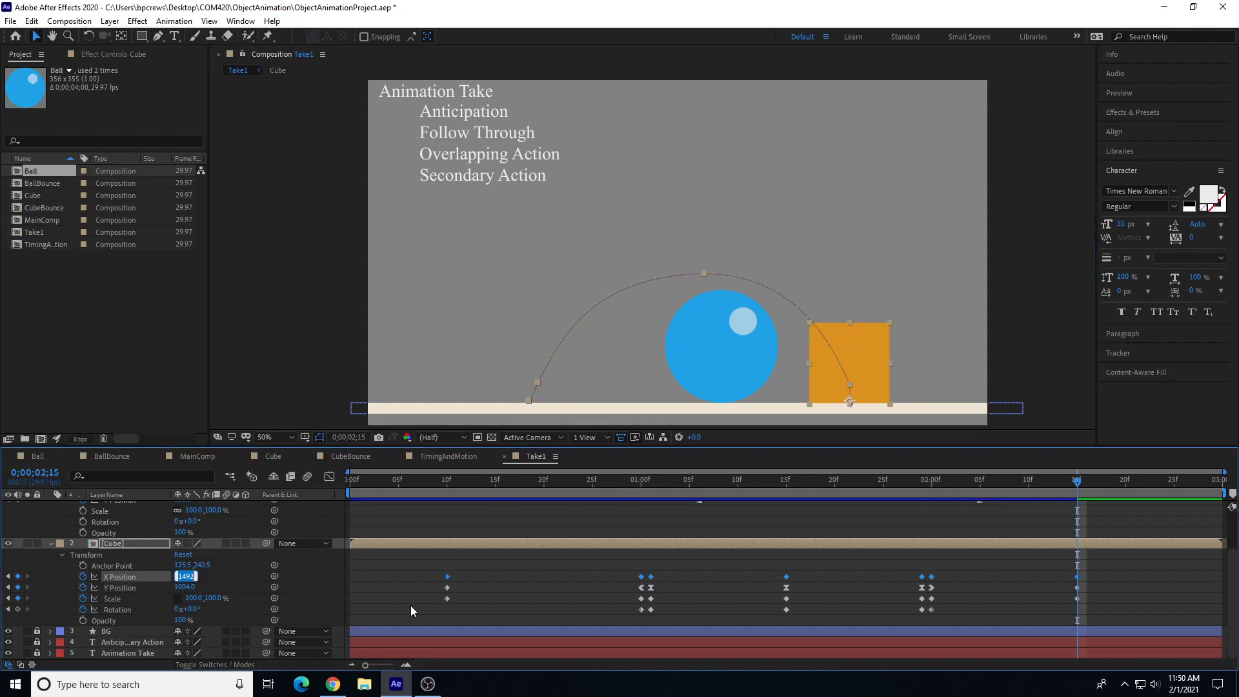
pyautogui.write('1500')
pyautogui.press('Return')
pyautogui.hotkey('ctrl', 'z')
# Step: Clear the keyframe selection and move only the cube's 0;00;02;15 pose farther from the ball, to an X Position of 1592
pyautogui.click(978, 564)
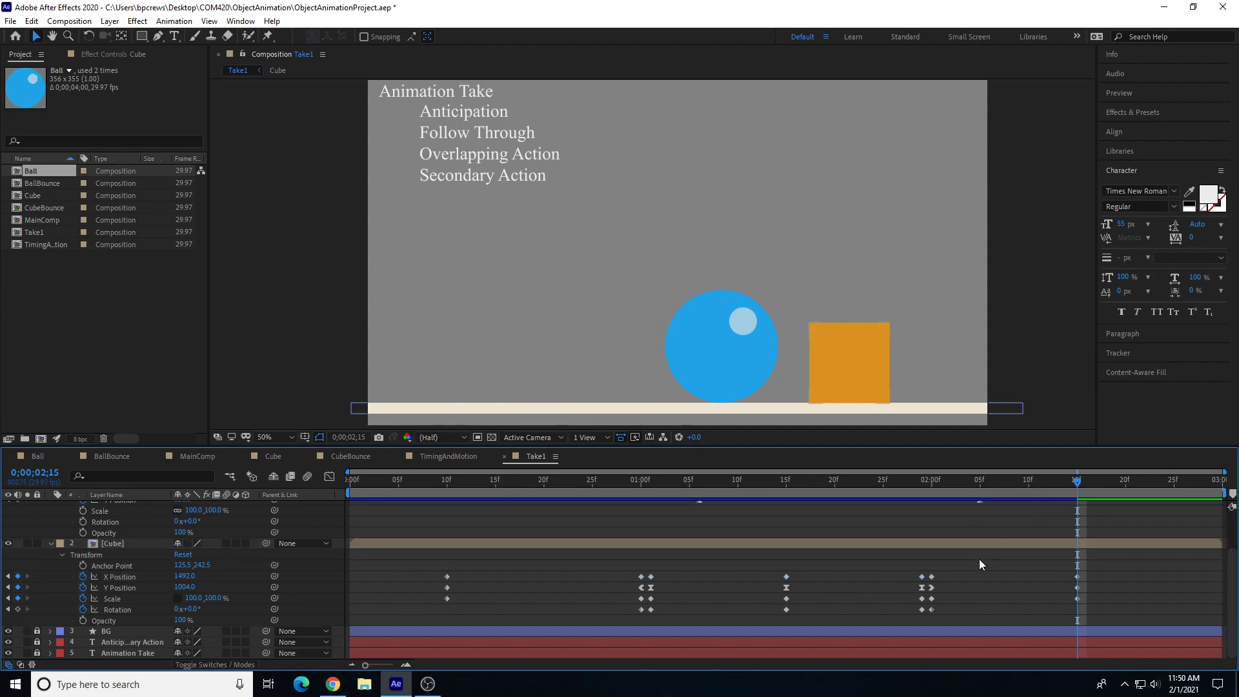
pyautogui.moveTo(852, 344); pyautogui.dragTo(885, 343)
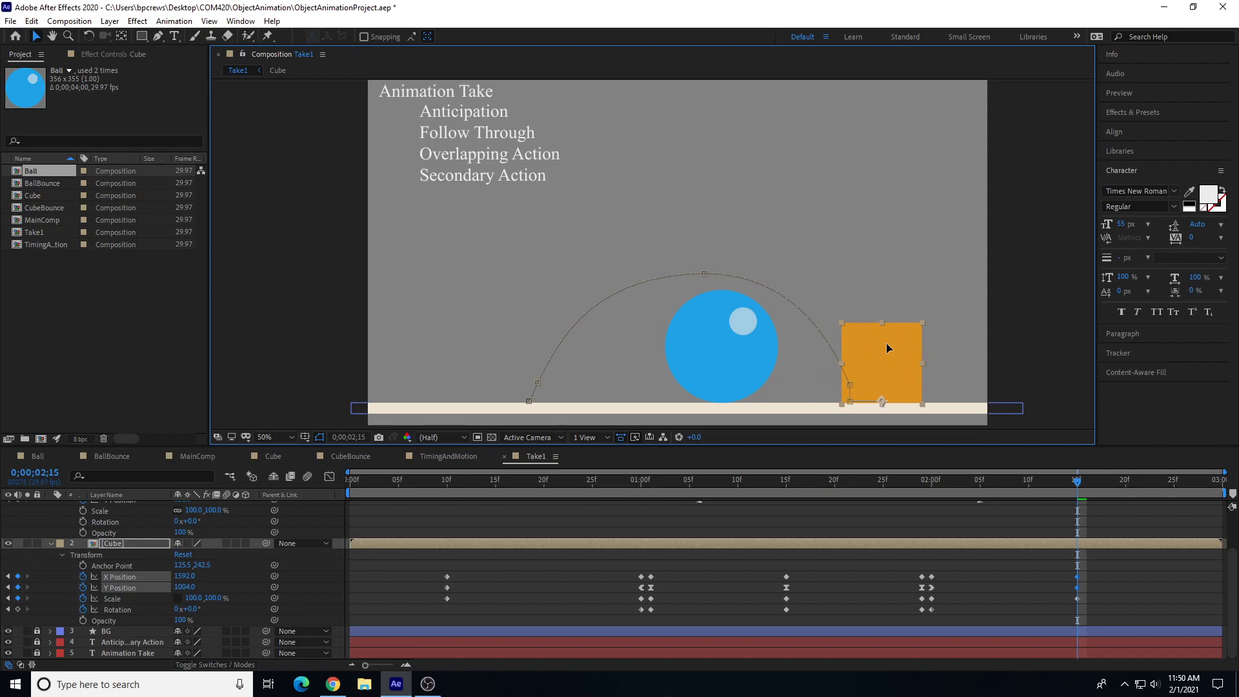
# Step: Set the cube's X Position to 1592 at the 0;00;02;00 and 0;00;01;29 landing keyframes, matching its pose at 0;00;02;15
pyautogui.click(185, 576)
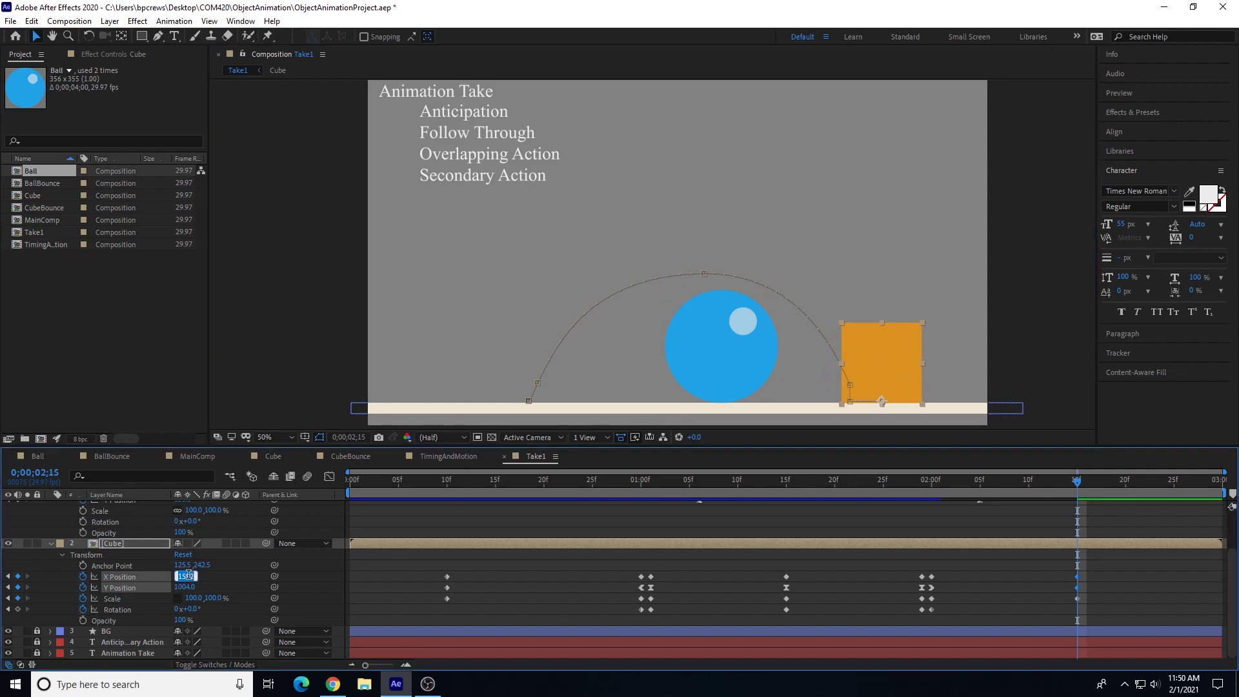
pyautogui.moveTo(982, 478); pyautogui.dragTo(929, 500)
pyautogui.moveTo(1065, 563); pyautogui.dragTo(1087, 580)
pyautogui.click(932, 576)
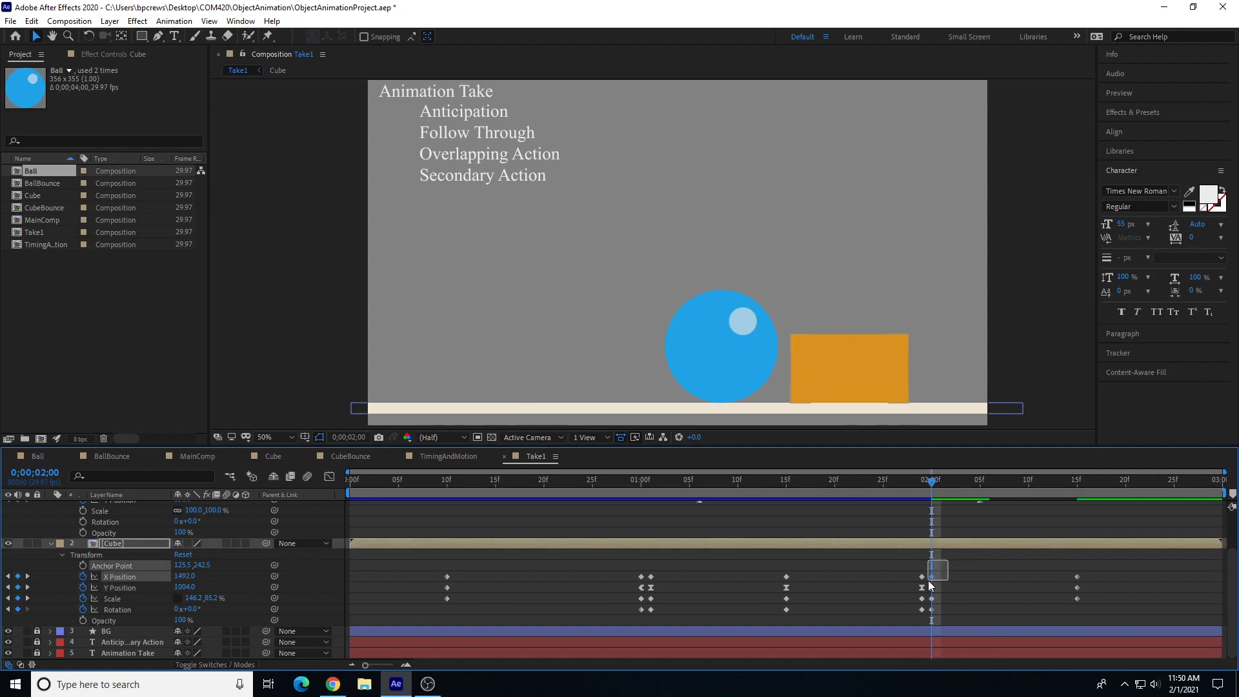
pyautogui.hotkey('ctrl', 'v')
pyautogui.moveTo(931, 576); pyautogui.dragTo(921, 576)
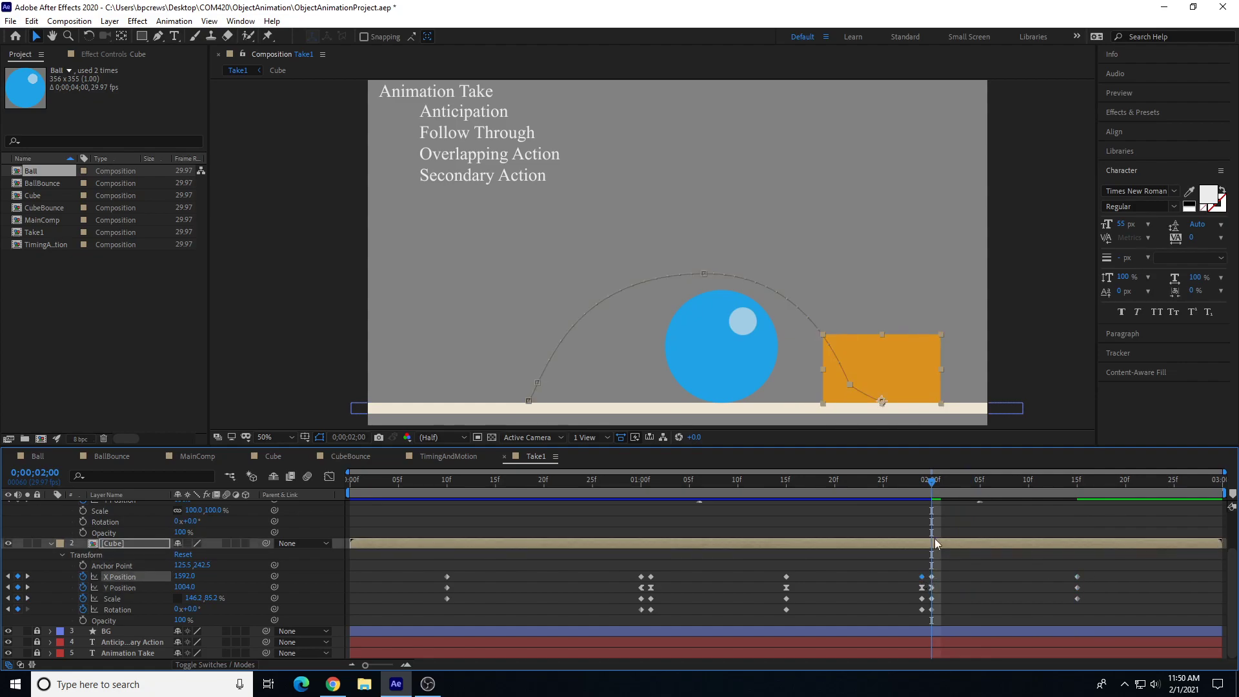
pyautogui.click(919, 489)
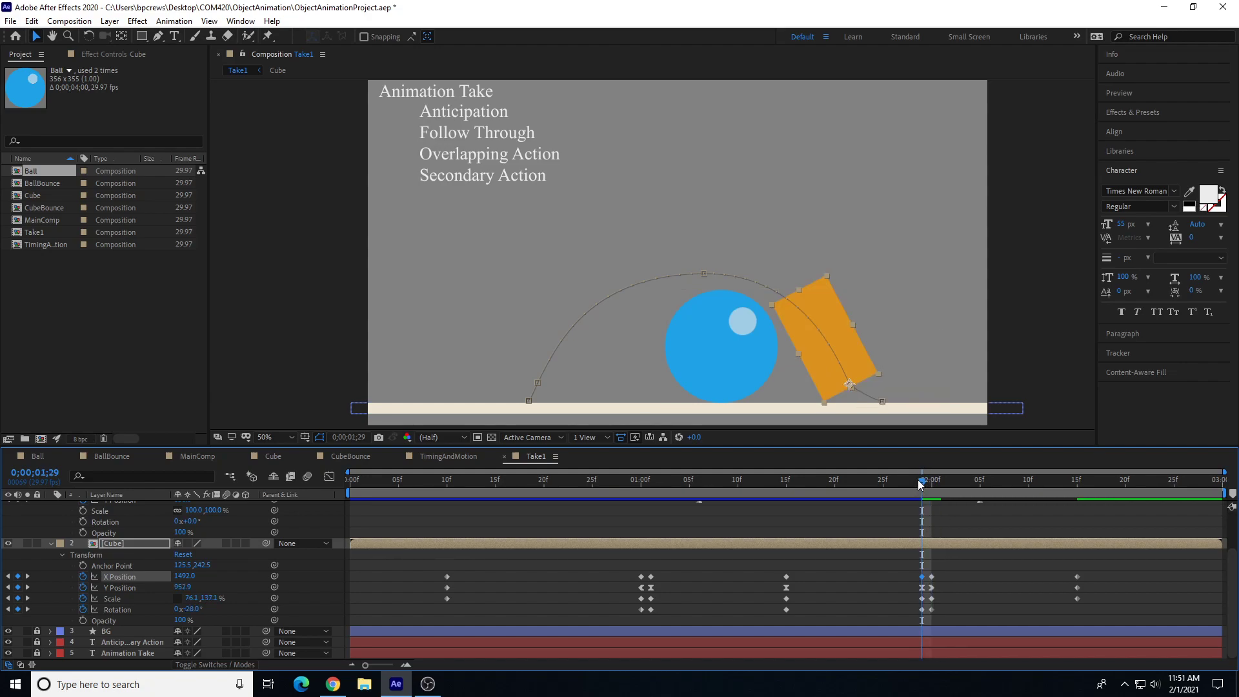
# Step: Preview the animation from the start and scrub through the cube's jump and landing to 0;00;02;15
pyautogui.moveTo(919, 484); pyautogui.dragTo(351, 494)
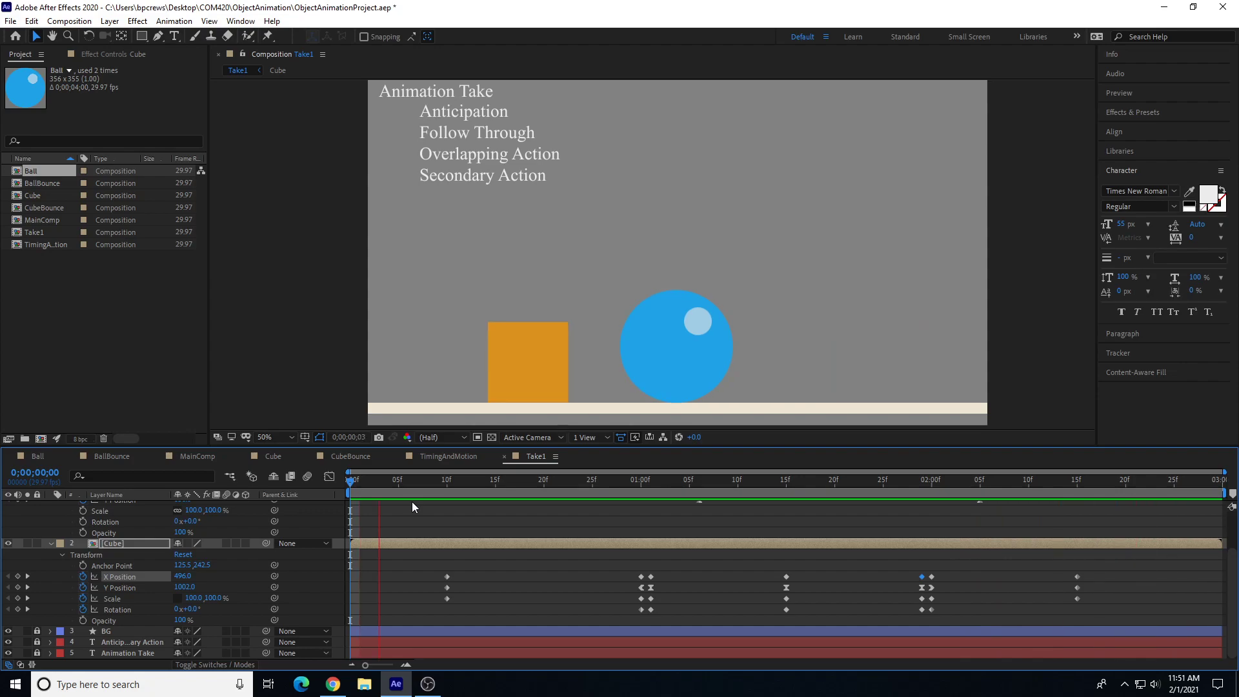
pyautogui.click(429, 481)
pyautogui.moveTo(442, 490); pyautogui.dragTo(1075, 520)
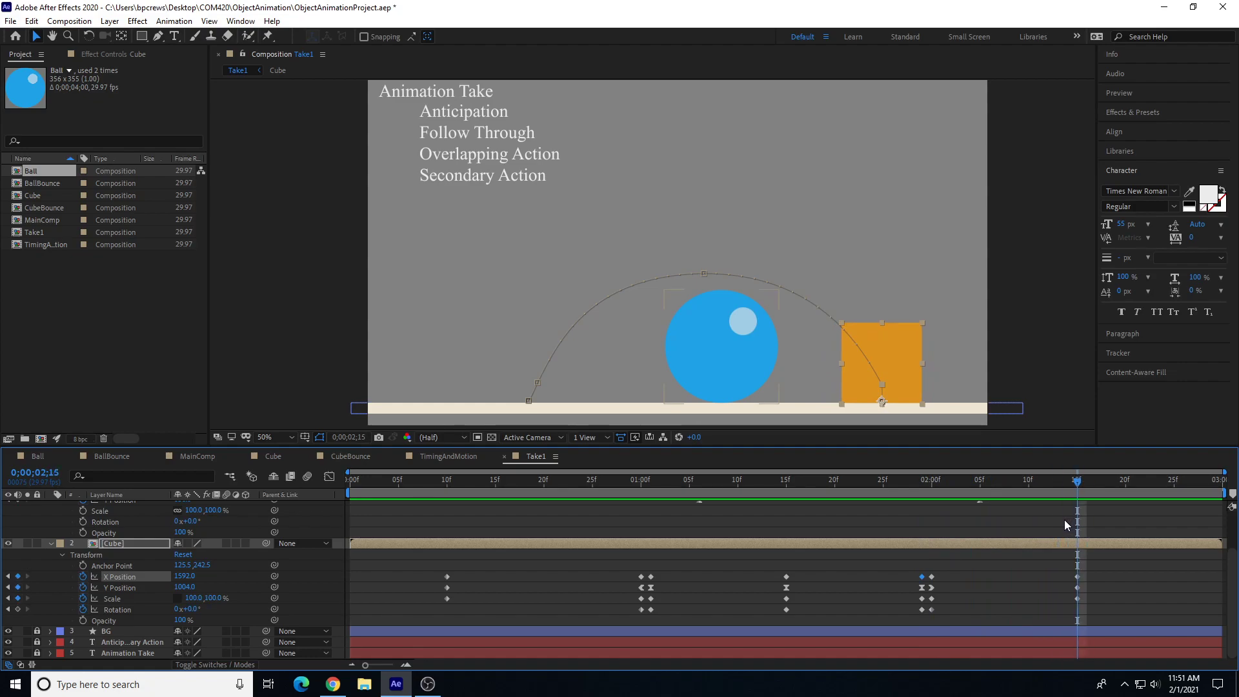
# Step: Replay the whole Take1 animation from the beginning and examine the cube's anticipation squash around 0;00;00;18 and its takeoff
pyautogui.moveTo(1044, 482); pyautogui.dragTo(360, 472)
pyautogui.press('space')
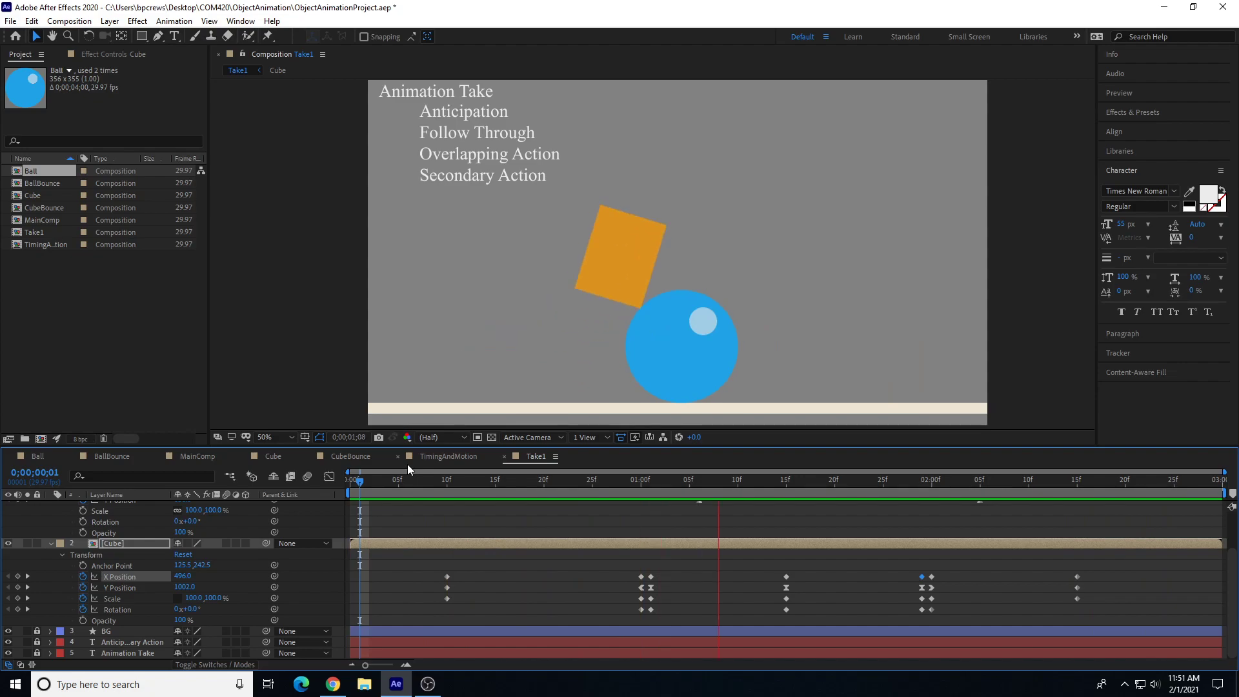
pyautogui.moveTo(731, 484); pyautogui.dragTo(524, 503)
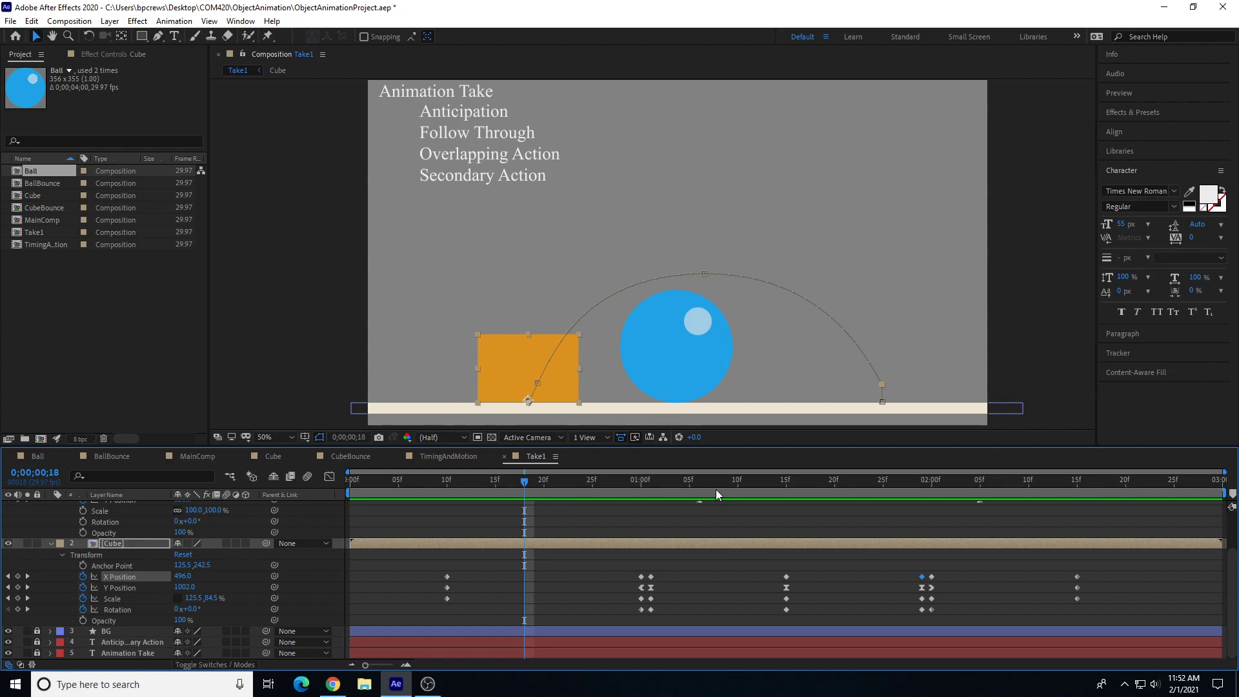
pyautogui.press('space')
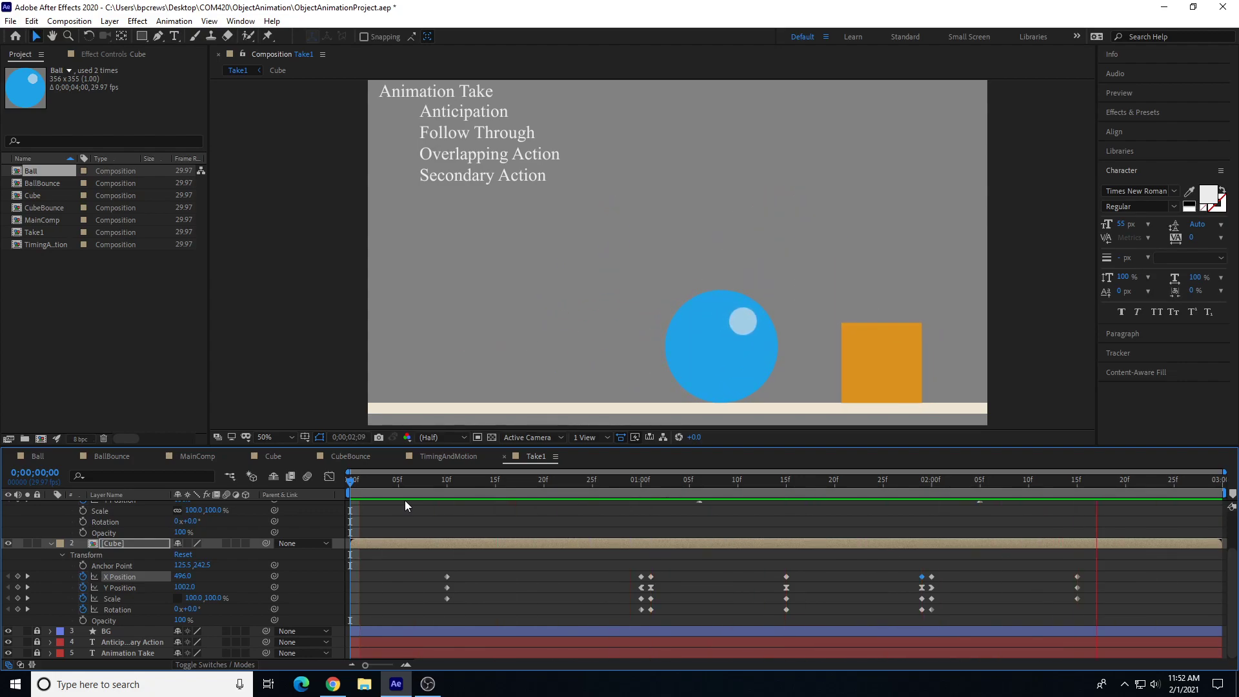
pyautogui.press('space')
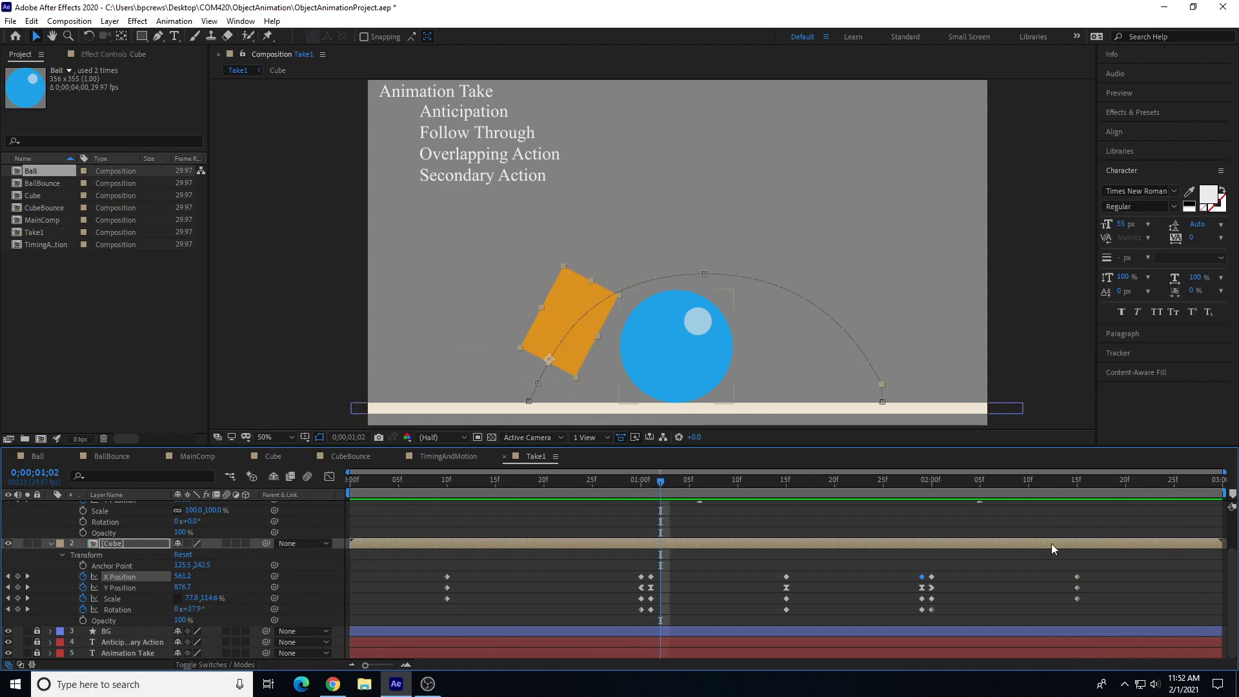